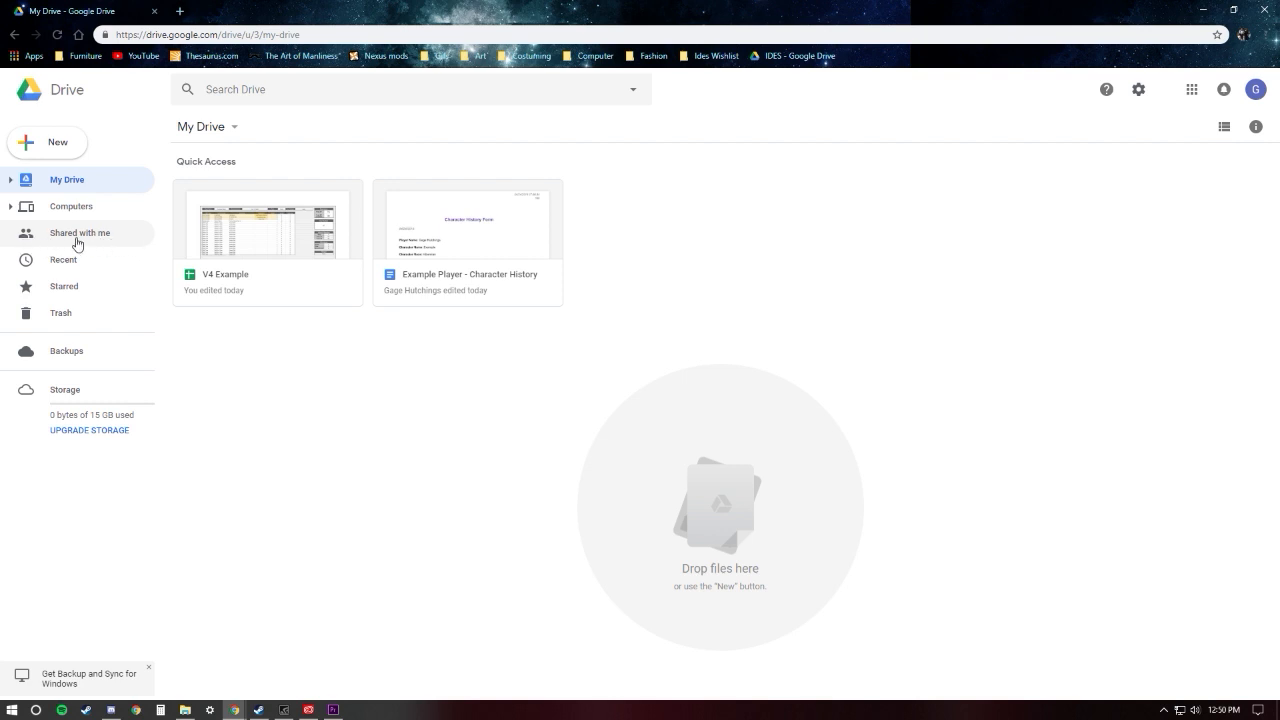
Step: Open the V4 Example spreadsheet from the Example Player folder that is shared with this account
{"action": "left_click", "coordinate": [82, 238]}
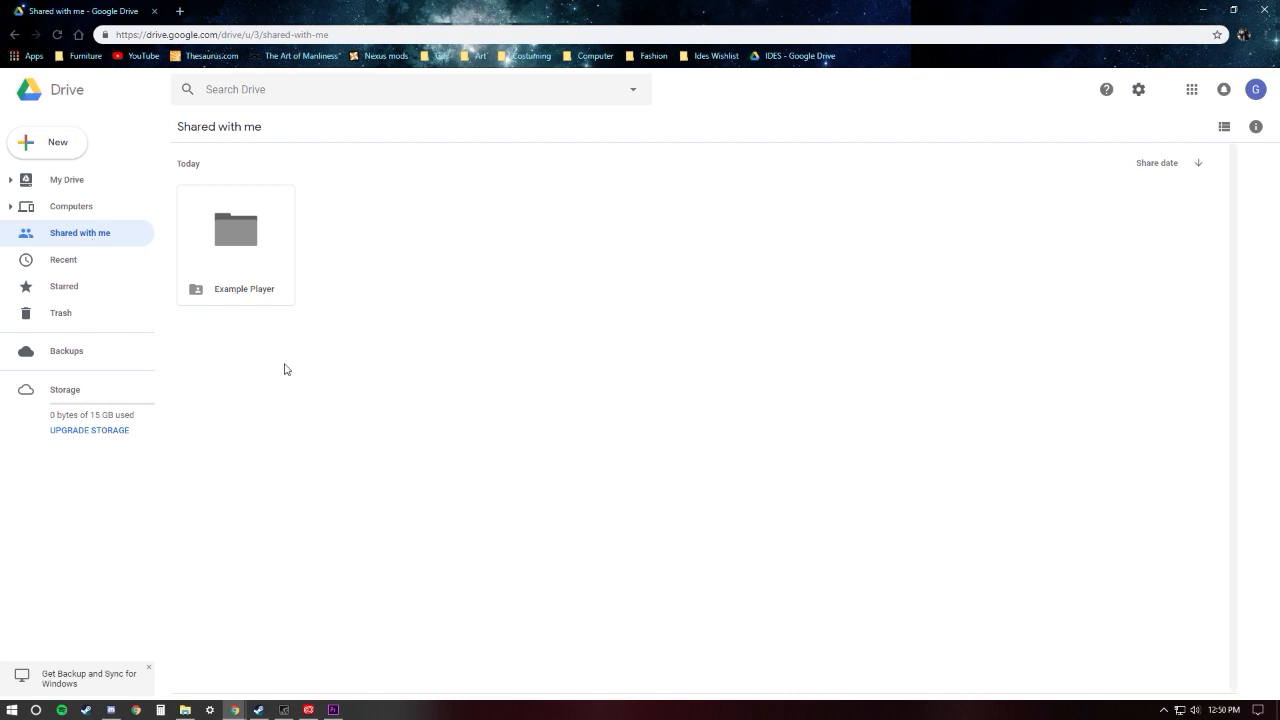
{"action": "left_click_drag", "start_coordinate": [361, 367], "coordinate": [320, 286]}
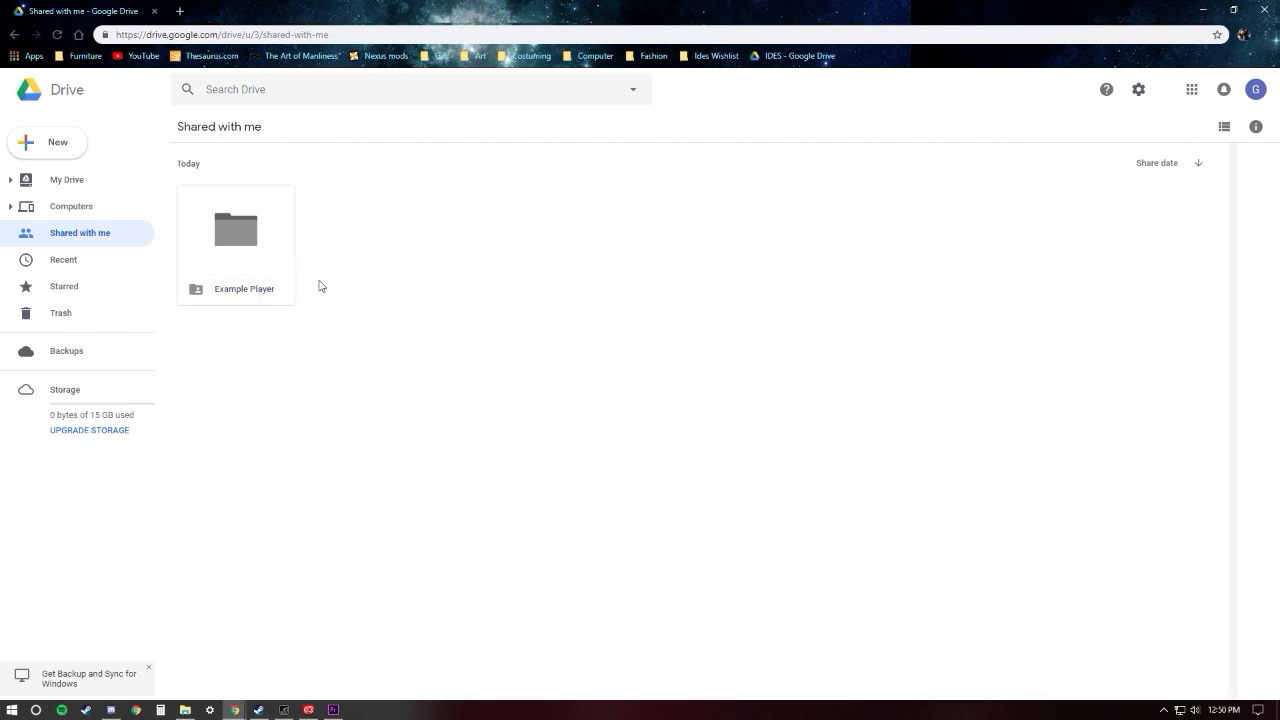
{"action": "left_click", "coordinate": [228, 237]}
{"action": "double_click", "coordinate": [228, 237]}
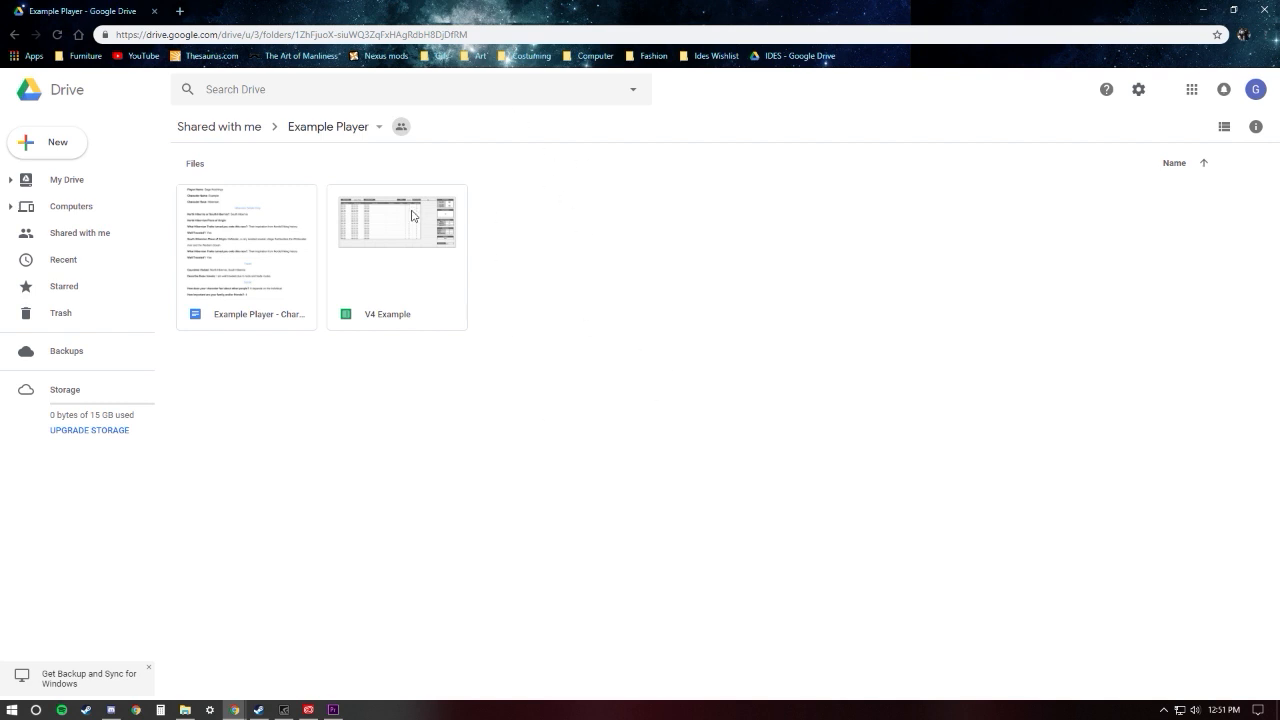
{"action": "double_click", "coordinate": [400, 264]}
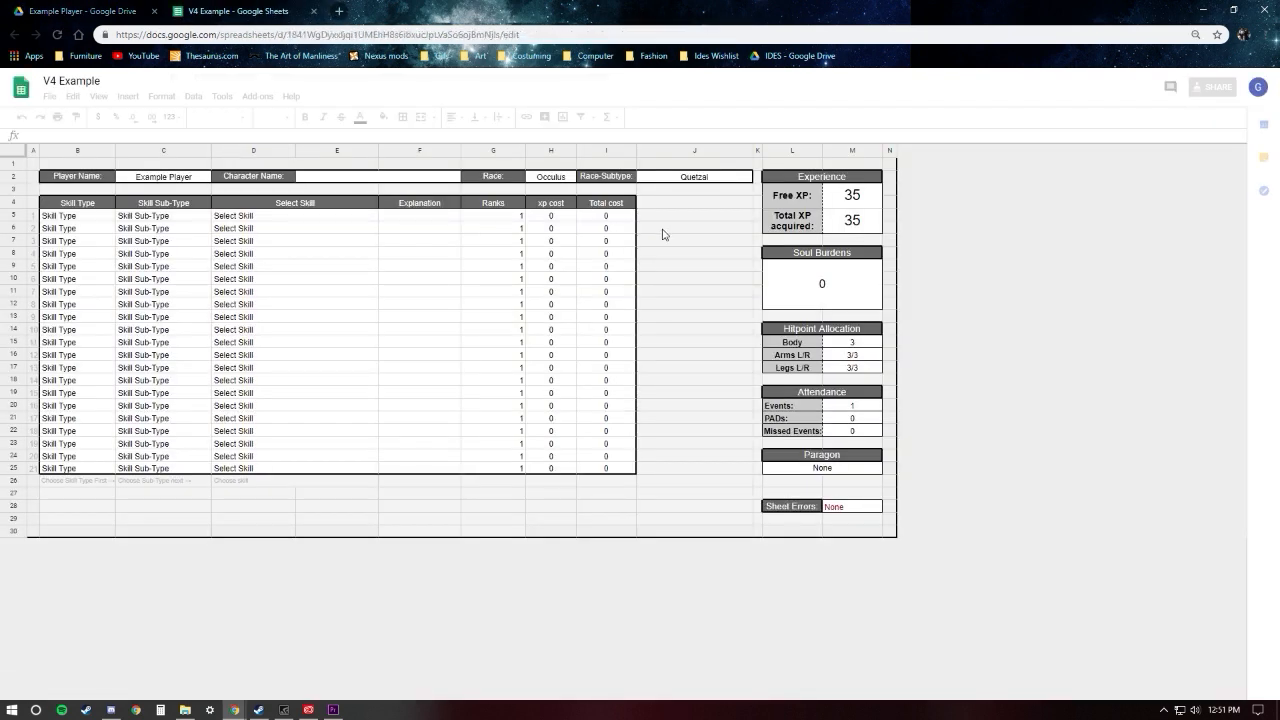
{"action": "left_click", "coordinate": [684, 232]}
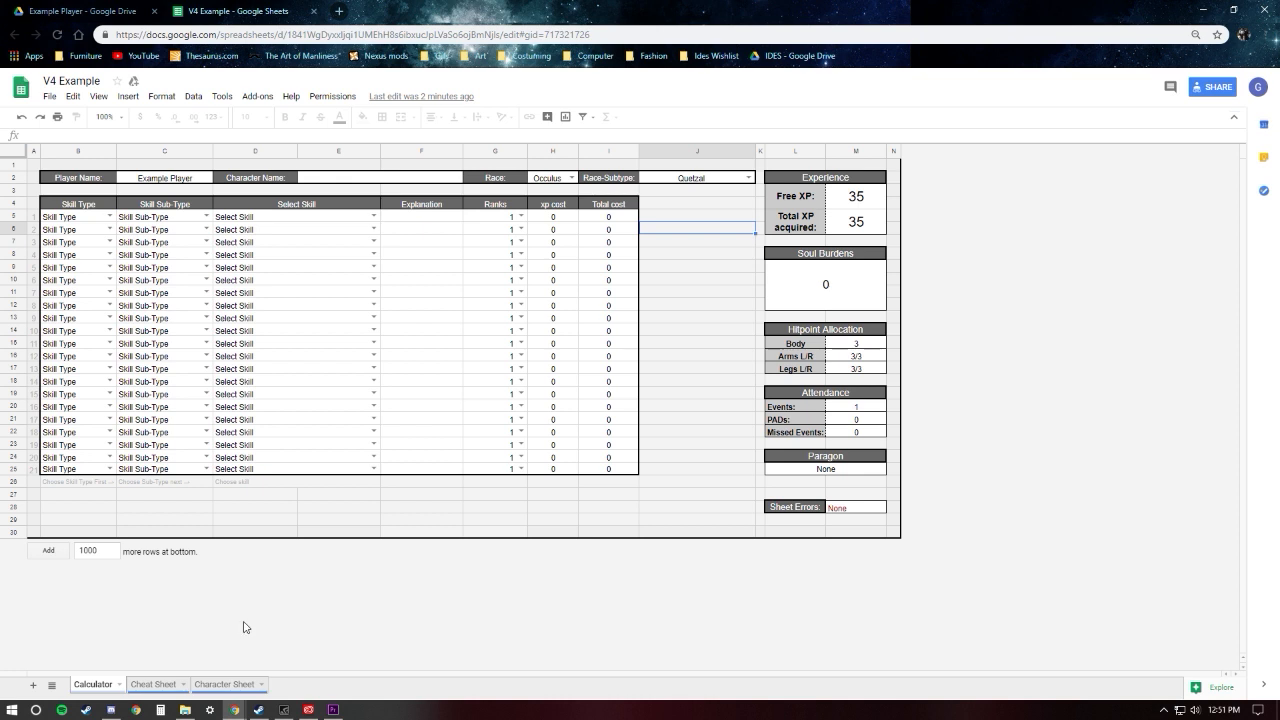
Step: Examine the Cheat Sheet worksheet and the lookup formulas in its rows down to row 22
{"action": "left_click", "coordinate": [155, 685]}
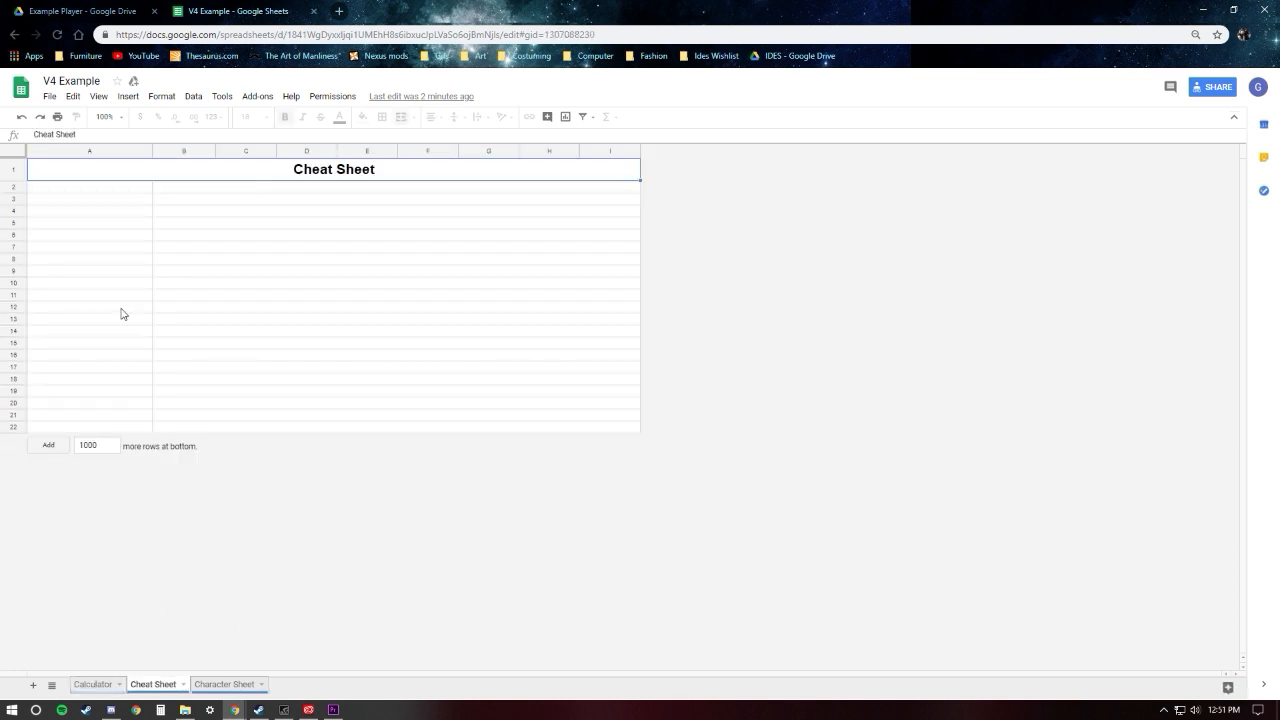
{"action": "left_click", "coordinate": [131, 189]}
{"action": "left_click", "coordinate": [166, 189]}
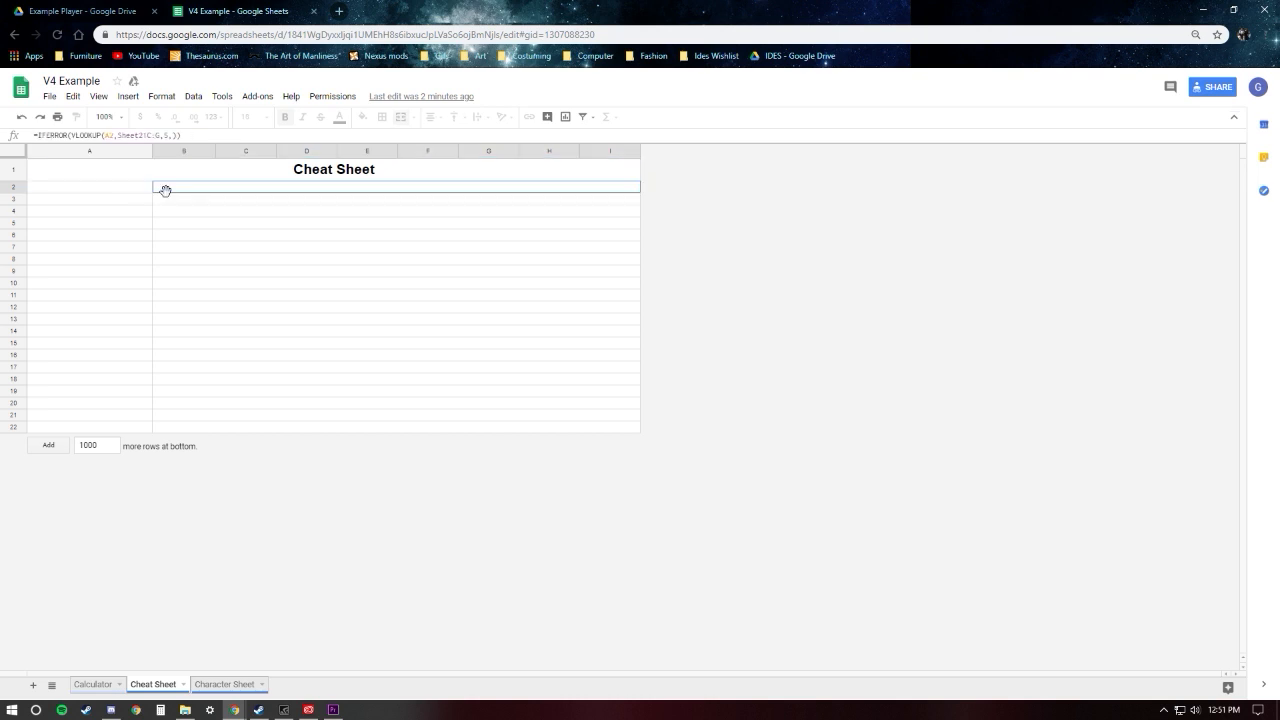
{"action": "key", "text": "ctrl+Down"}
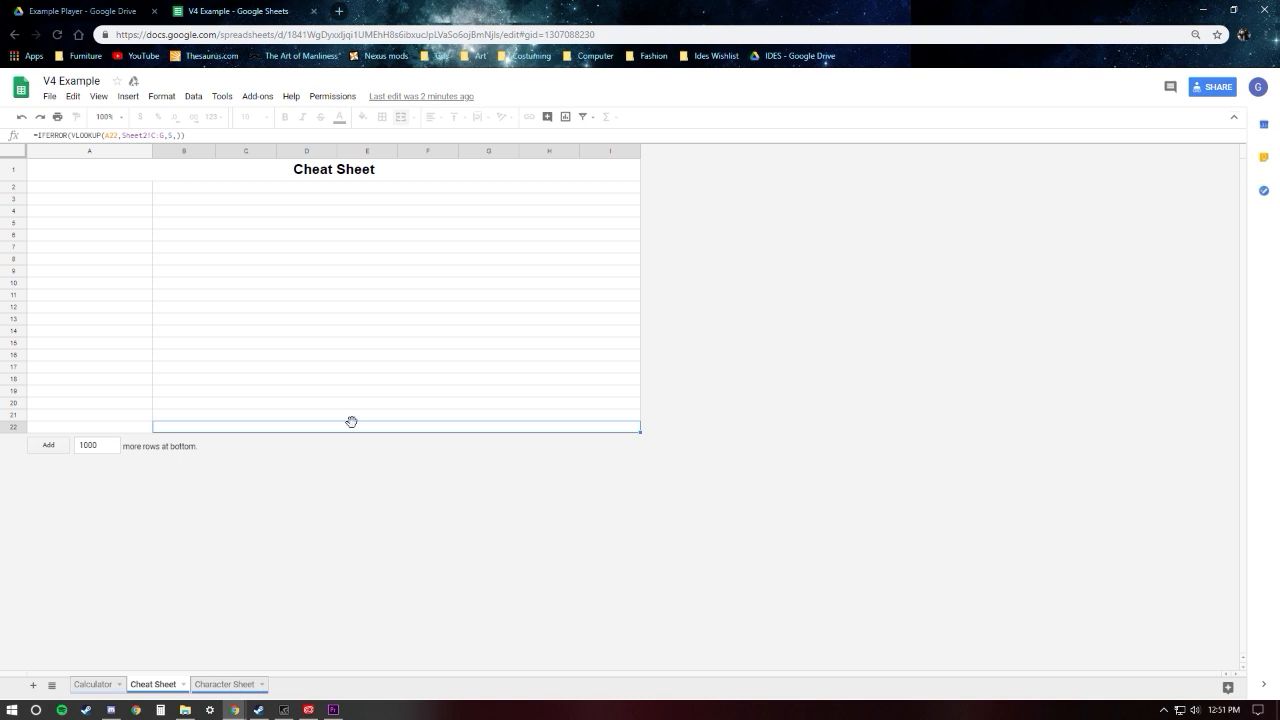
Step: Examine the Character Sheet worksheet's overall layout and its header cells for player name, race and build
{"action": "left_click", "coordinate": [208, 688]}
{"action": "scroll", "coordinate": [251, 309], "scroll_direction": "down", "scroll_amount": 2}
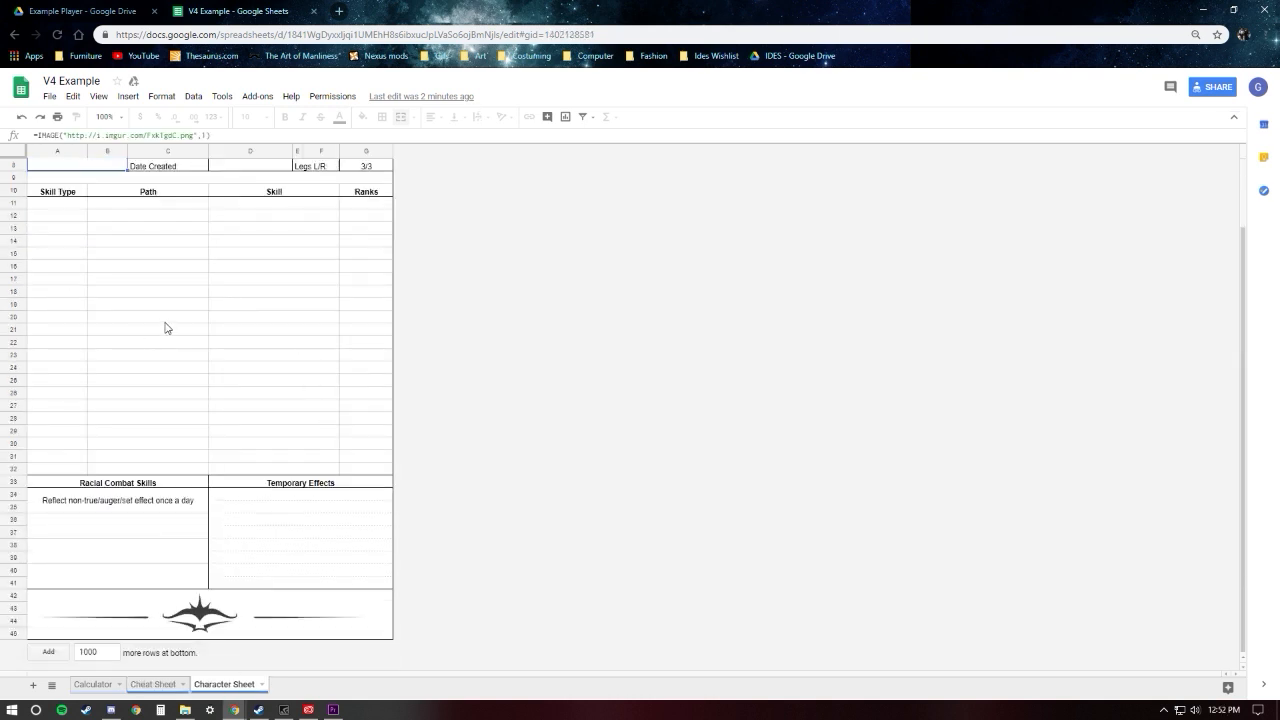
{"action": "scroll", "coordinate": [205, 405], "scroll_direction": "up", "scroll_amount": 1}
{"action": "scroll", "coordinate": [205, 405], "scroll_direction": "down", "scroll_amount": 2}
{"action": "scroll", "coordinate": [206, 400], "scroll_direction": "up", "scroll_amount": 3}
{"action": "scroll", "coordinate": [200, 330], "scroll_direction": "down", "scroll_amount": 3}
{"action": "scroll", "coordinate": [189, 266], "scroll_direction": "up", "scroll_amount": 3}
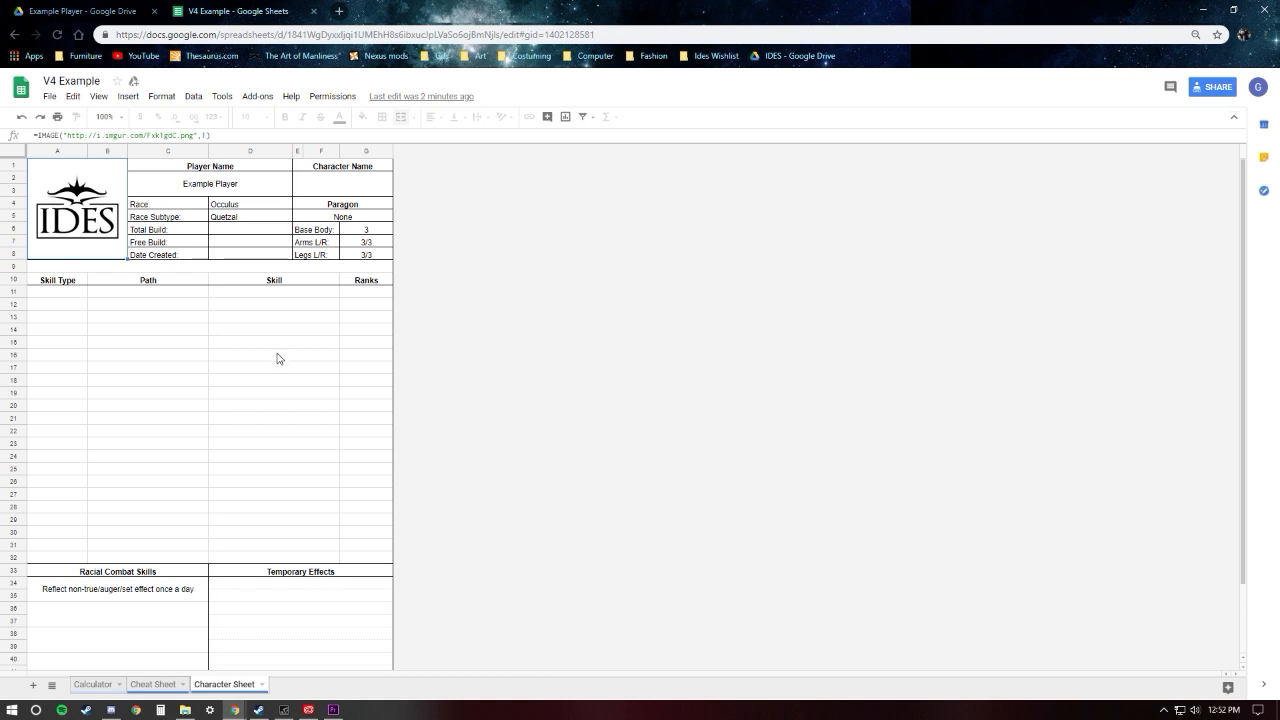
{"action": "left_click", "coordinate": [322, 183]}
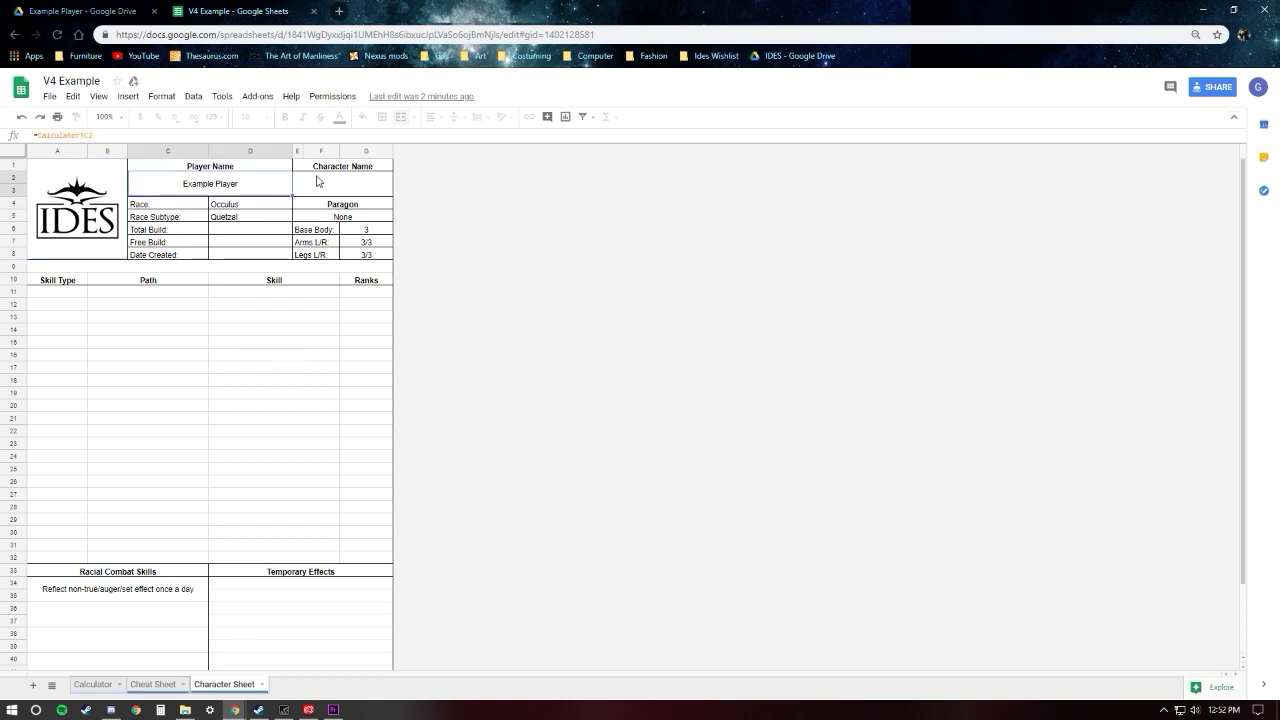
{"action": "left_click", "coordinate": [229, 208]}
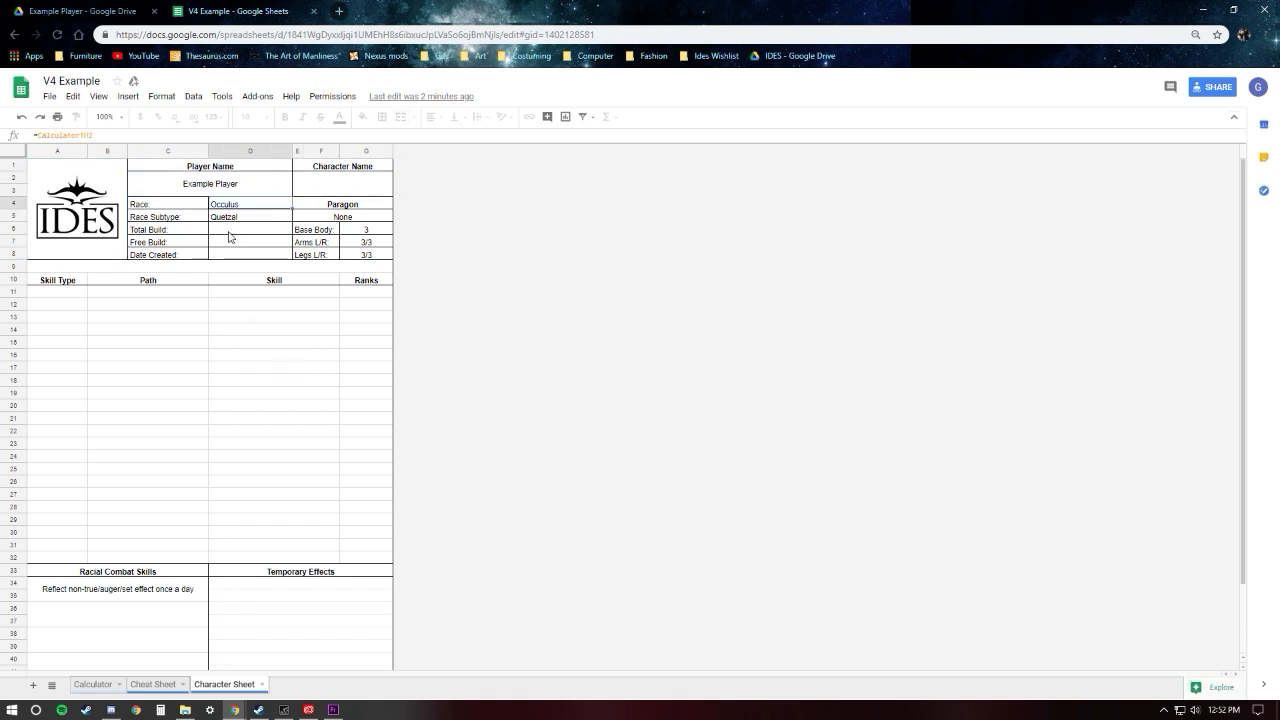
{"action": "left_click", "coordinate": [228, 242]}
Step: Examine the Racial Combat Skills and Temporary Effects sections at the end of the Character Sheet worksheet
{"action": "scroll", "coordinate": [203, 371], "scroll_direction": "down", "scroll_amount": 3}
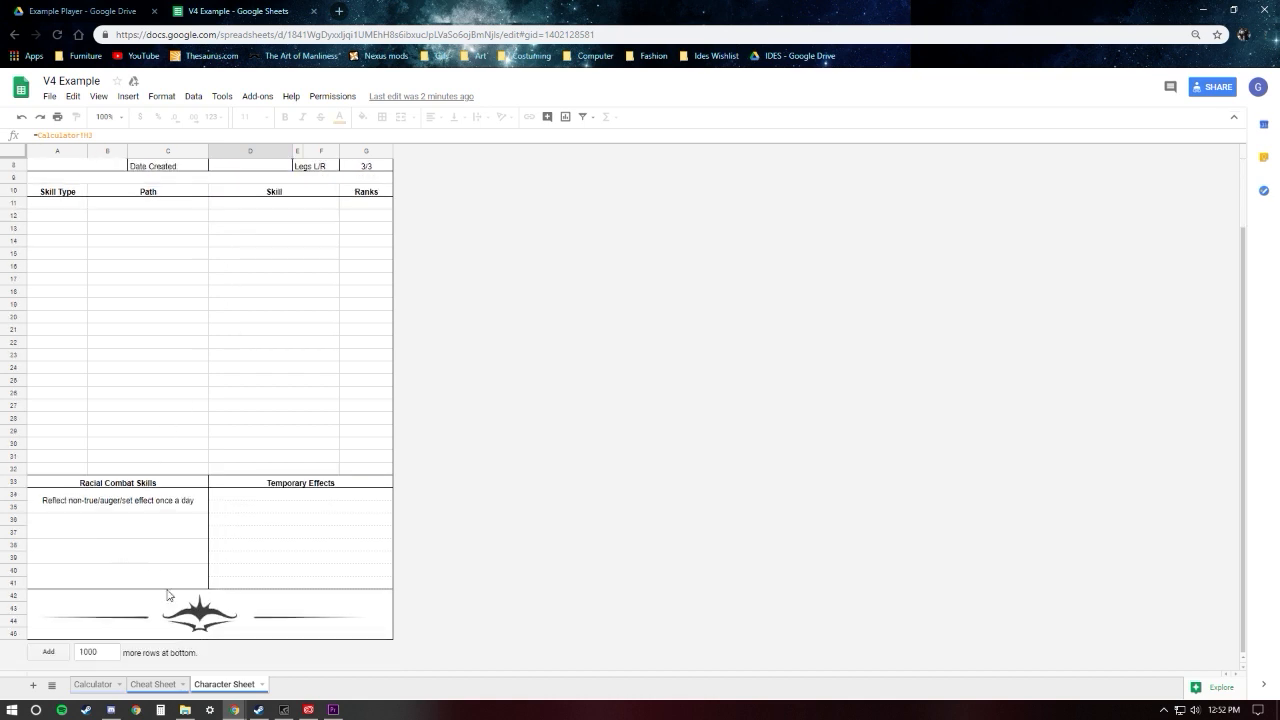
{"action": "scroll", "coordinate": [166, 593], "scroll_direction": "up", "scroll_amount": 3}
{"action": "scroll", "coordinate": [140, 560], "scroll_direction": "down", "scroll_amount": 1}
{"action": "left_click", "coordinate": [168, 529]}
{"action": "scroll", "coordinate": [183, 529], "scroll_direction": "up", "scroll_amount": 1}
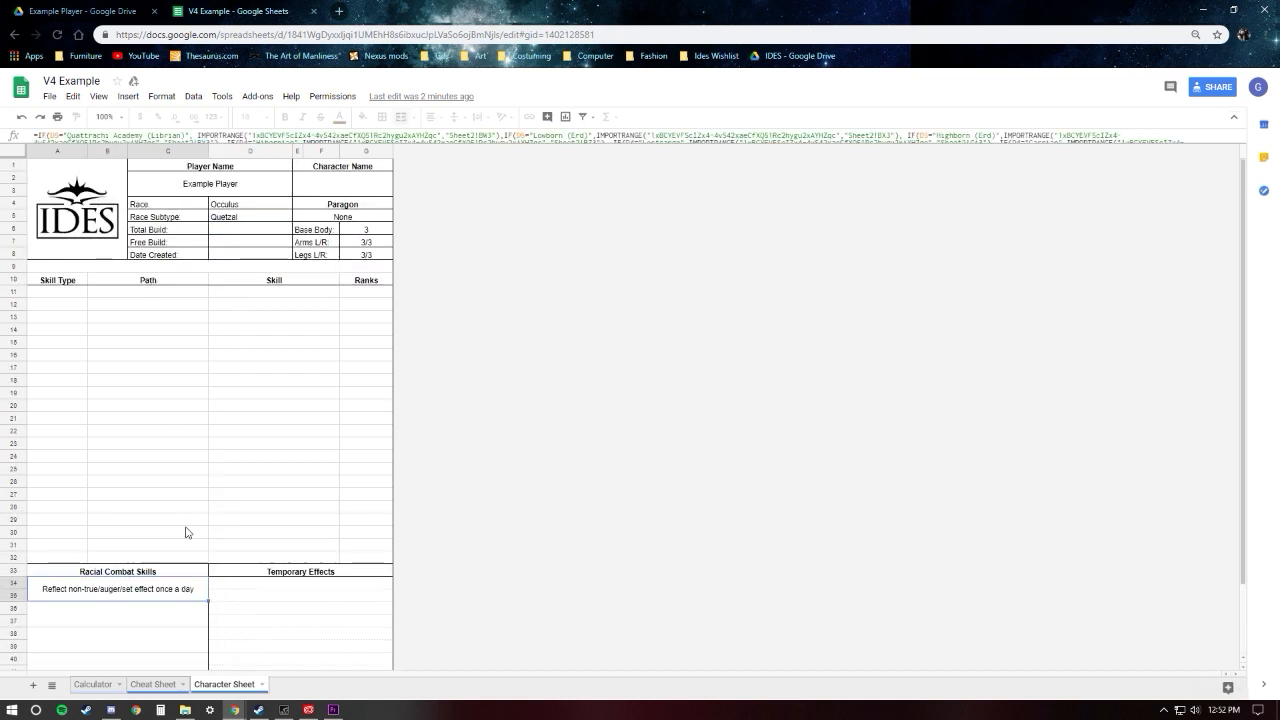
{"action": "scroll", "coordinate": [183, 535], "scroll_direction": "down", "scroll_amount": 1}
{"action": "scroll", "coordinate": [200, 498], "scroll_direction": "up", "scroll_amount": 1}
{"action": "scroll", "coordinate": [195, 495], "scroll_direction": "down", "scroll_amount": 1}
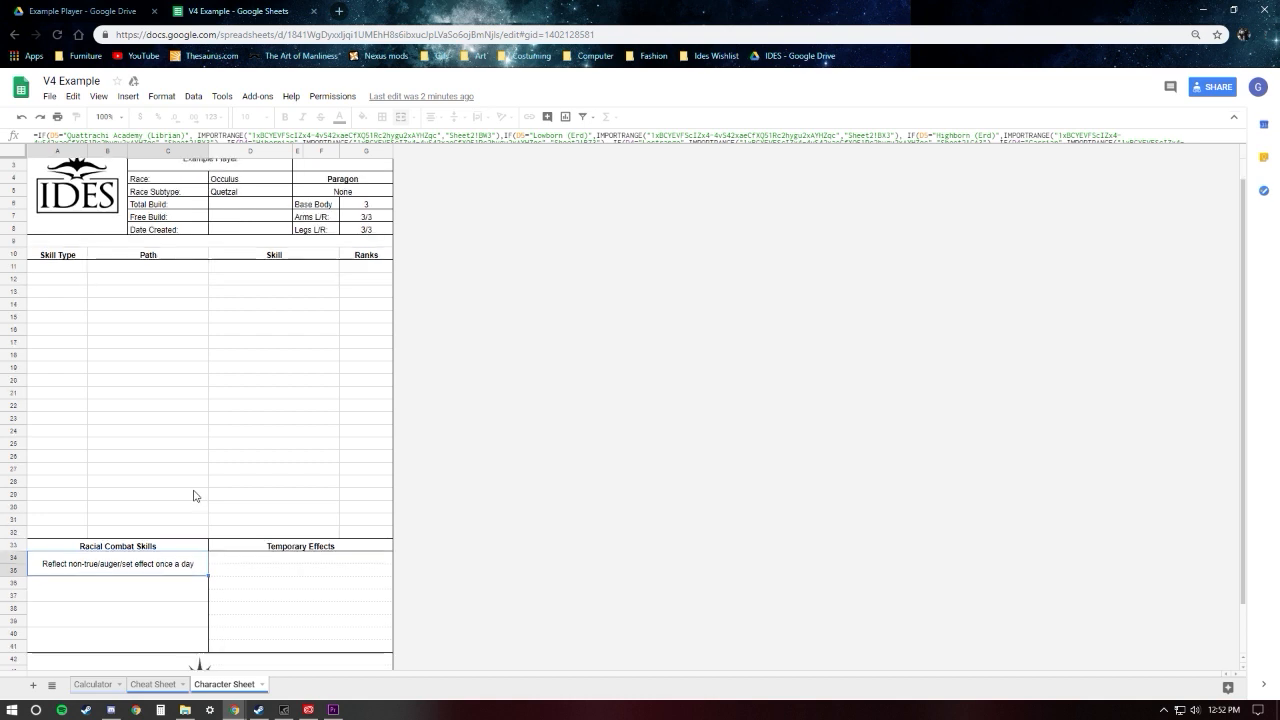
{"action": "left_click", "coordinate": [242, 549]}
{"action": "left_click", "coordinate": [296, 570]}
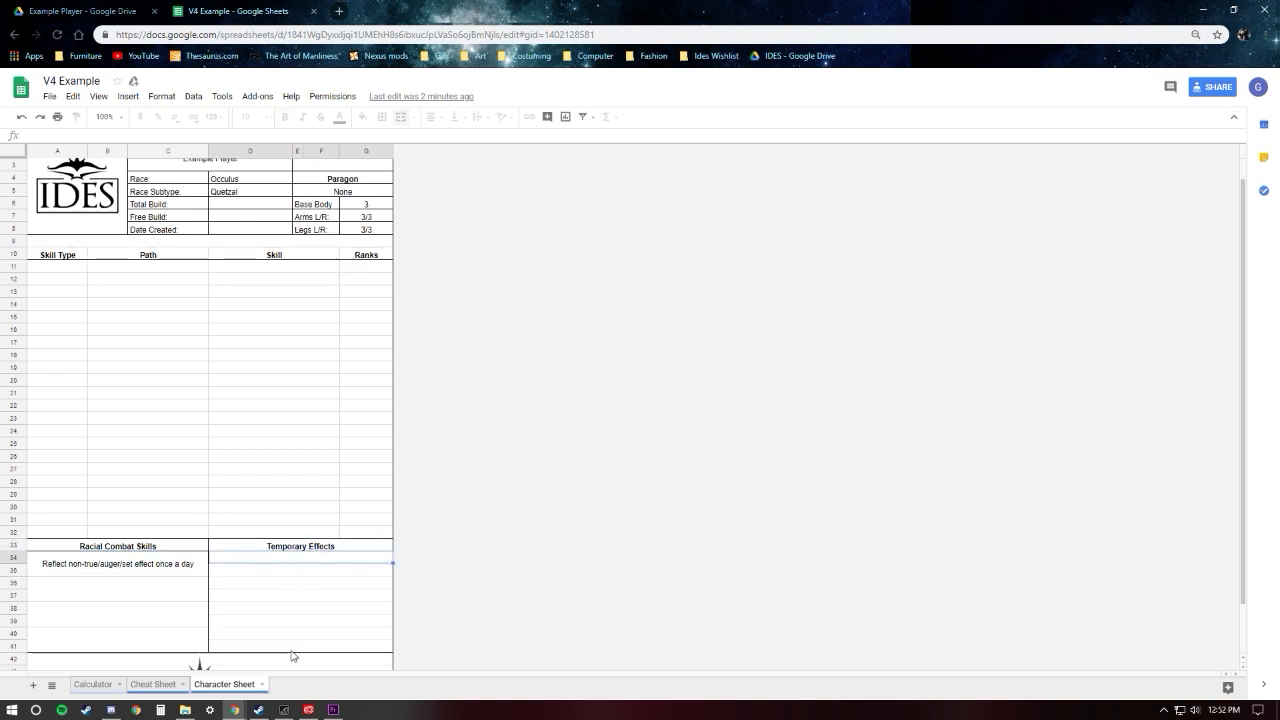
{"action": "key", "text": "Down"}
{"action": "left_click", "coordinate": [293, 568]}
{"action": "left_click", "coordinate": [293, 581]}
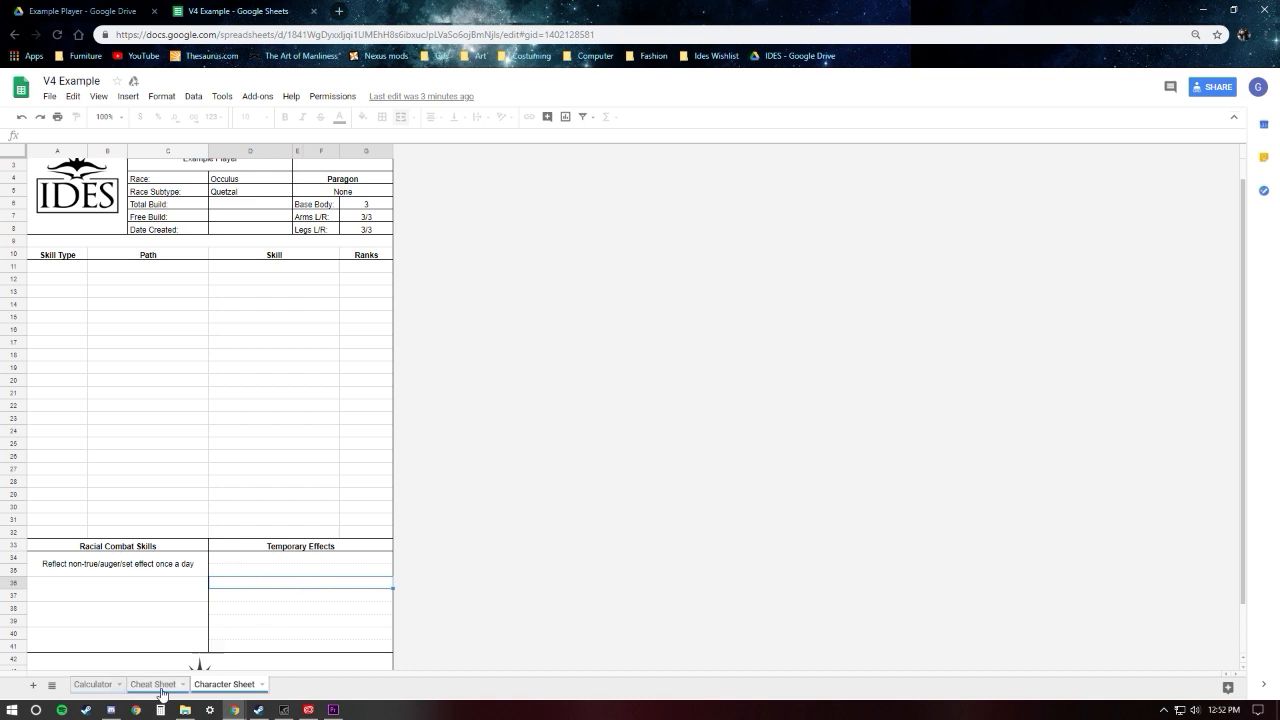
Step: Enter the character's full name in the Character Name field of the Calculator worksheet
{"action": "left_click", "coordinate": [90, 686]}
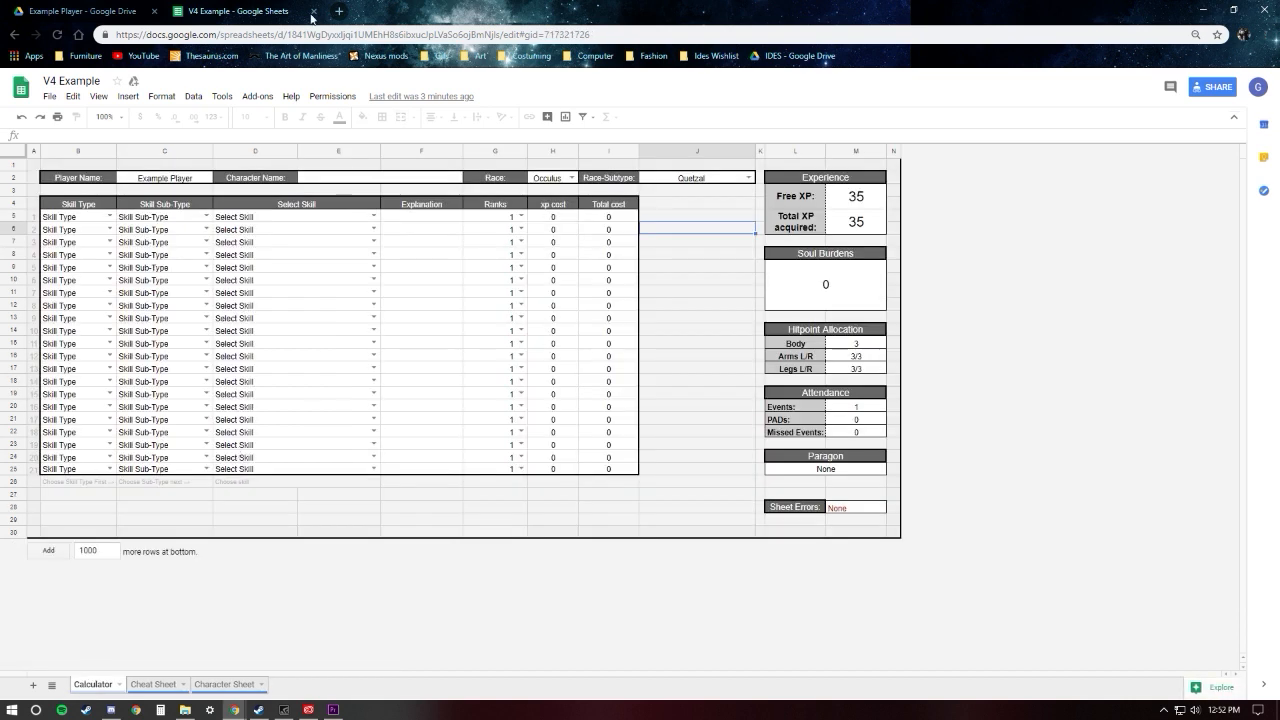
{"action": "left_click", "coordinate": [88, 180]}
{"action": "left_click", "coordinate": [153, 182]}
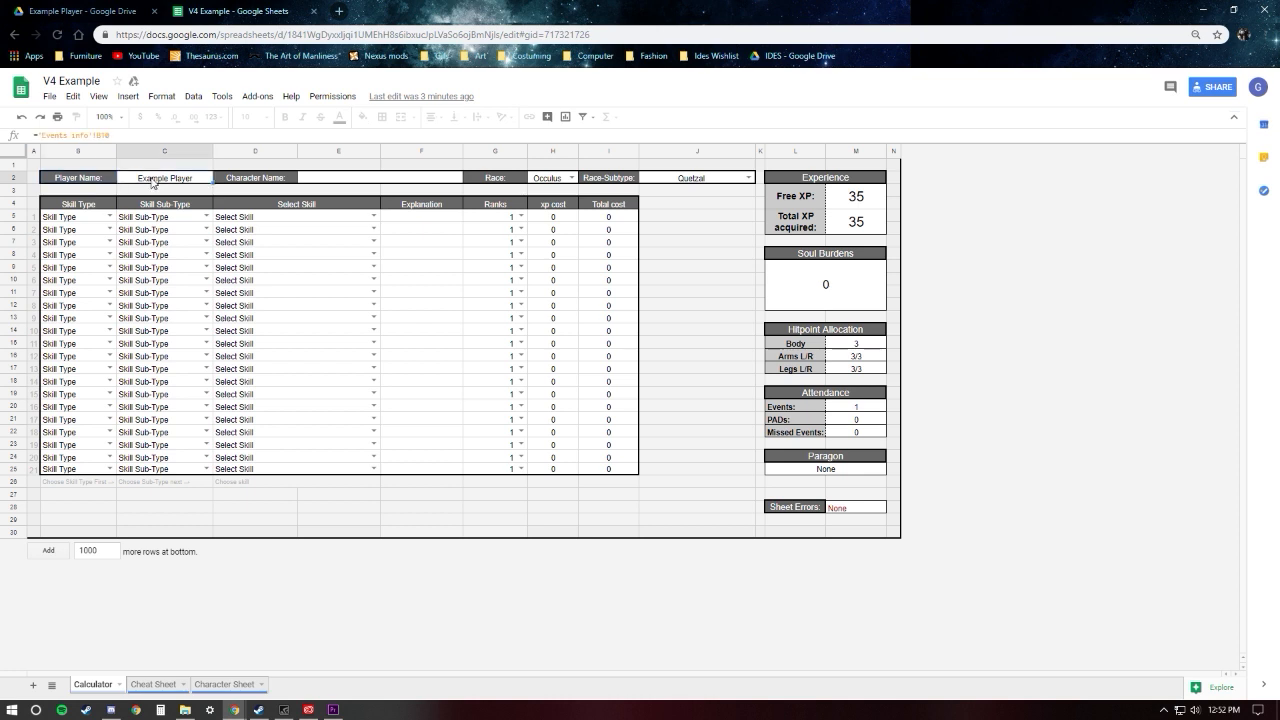
{"action": "left_click", "coordinate": [270, 181]}
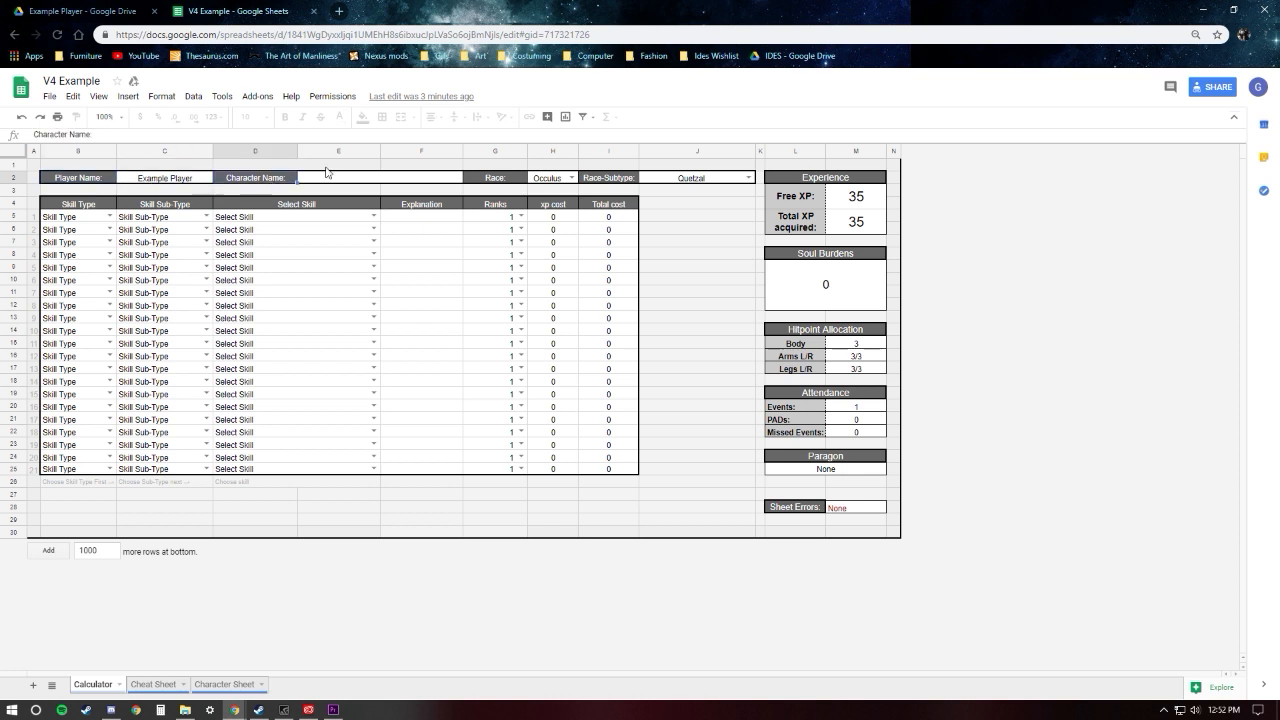
{"action": "left_click", "coordinate": [380, 178]}
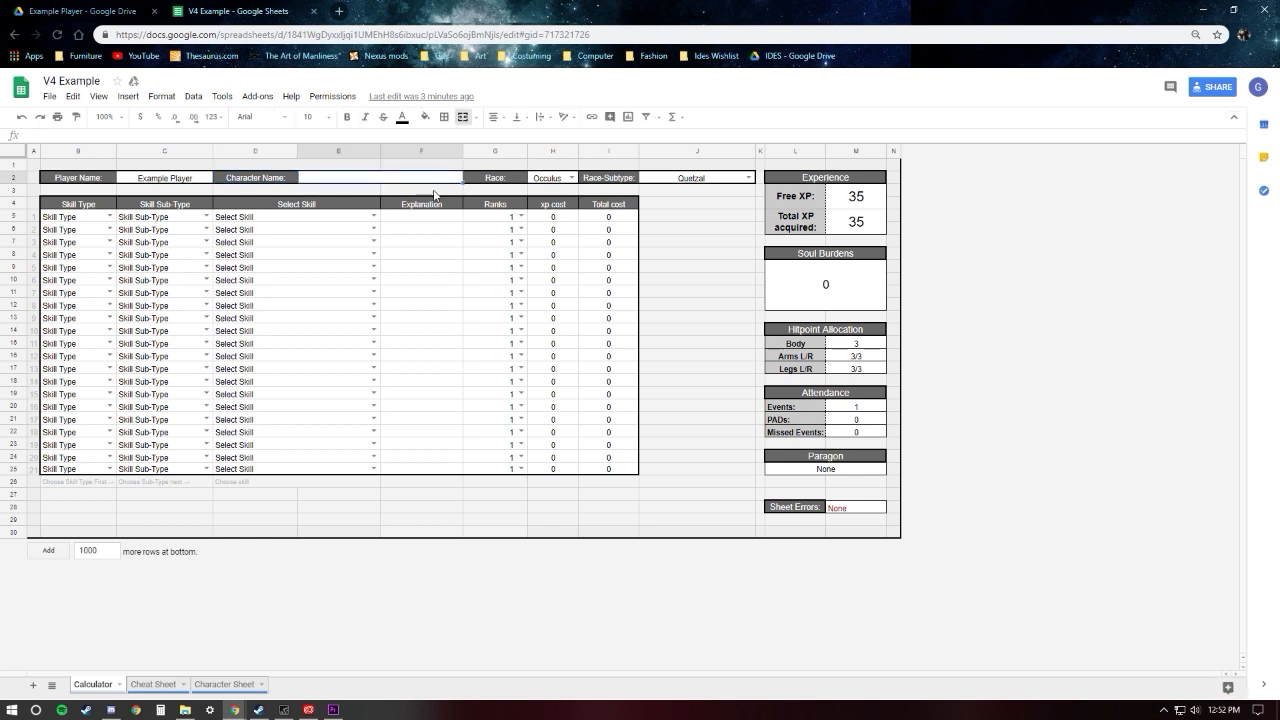
{"action": "type", "text": "Test T. Ea"}
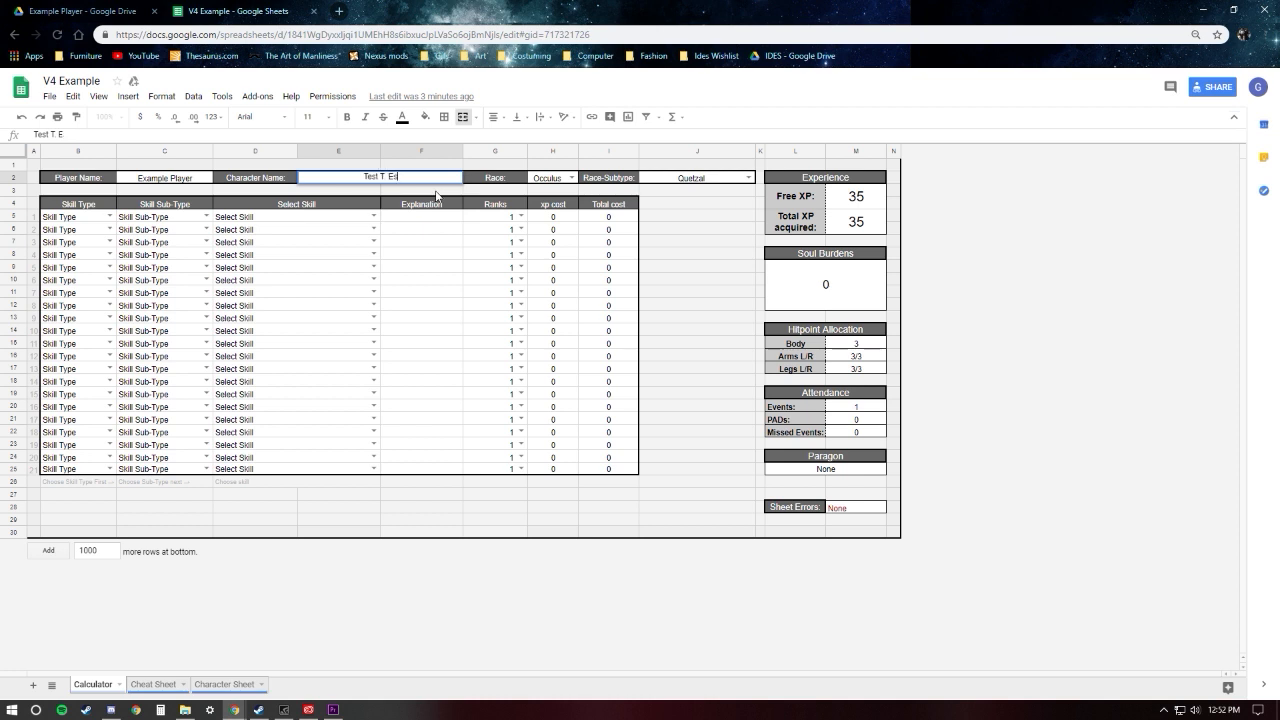
{"action": "type", "text": "ther"}
{"action": "left_click", "coordinate": [690, 232]}
Step: Review the Race and Race-Subtype fields in the Calculator's header row
{"action": "left_click", "coordinate": [487, 183]}
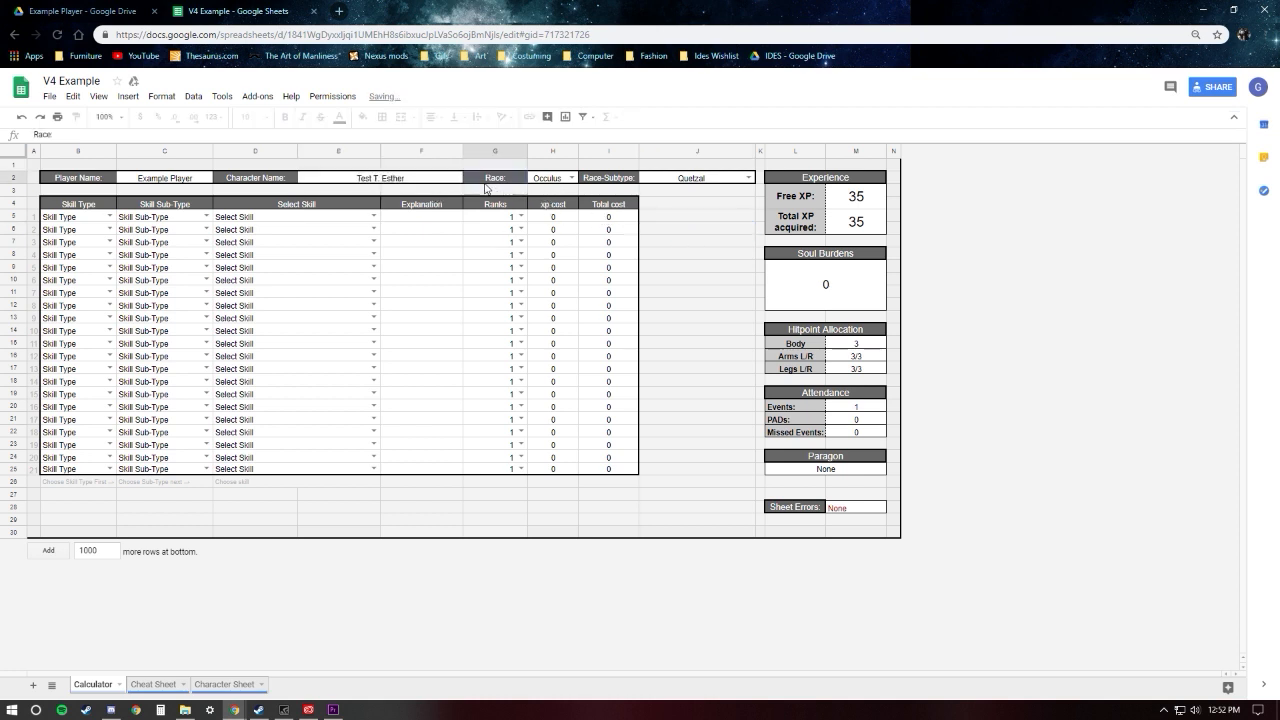
{"action": "left_click", "coordinate": [613, 176]}
{"action": "left_click", "coordinate": [502, 179]}
{"action": "left_click", "coordinate": [623, 184]}
{"action": "left_click", "coordinate": [700, 243]}
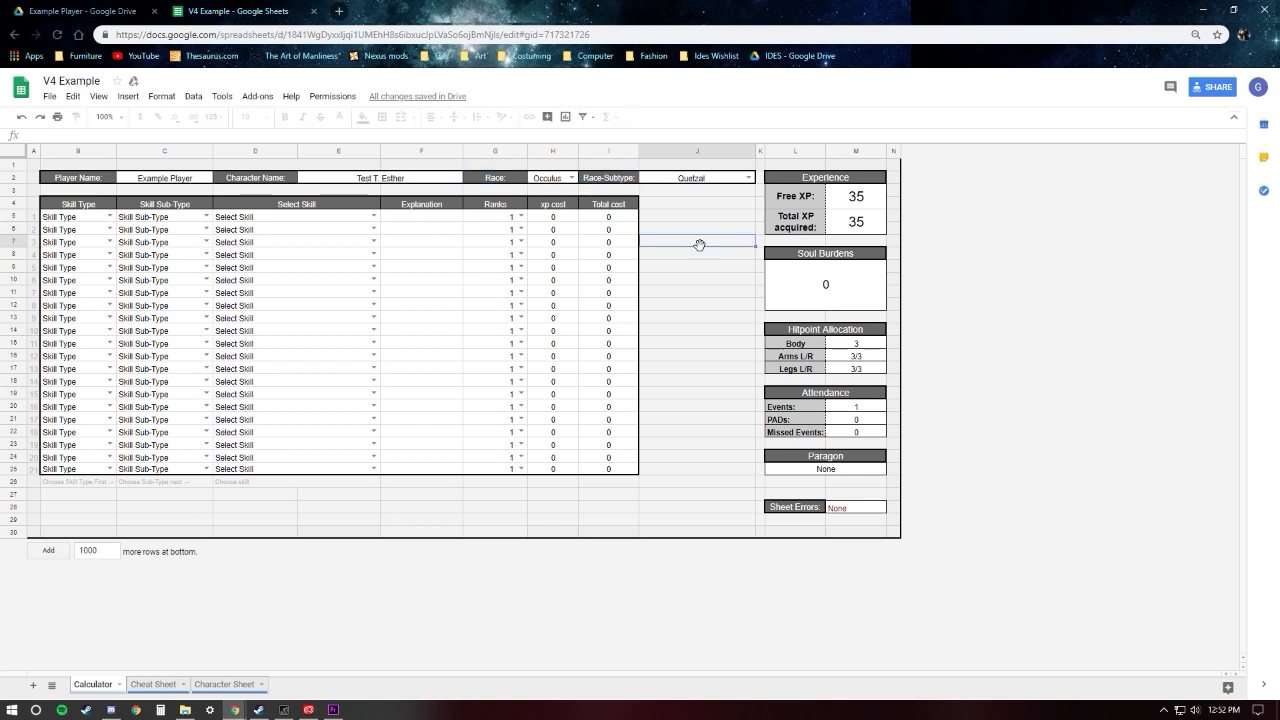
Step: Review the Calculator's Experience, Soul Burdens, Hitpoint Allocation, Attendance, Paragon and Sheet Errors blocks
{"action": "left_click", "coordinate": [843, 179]}
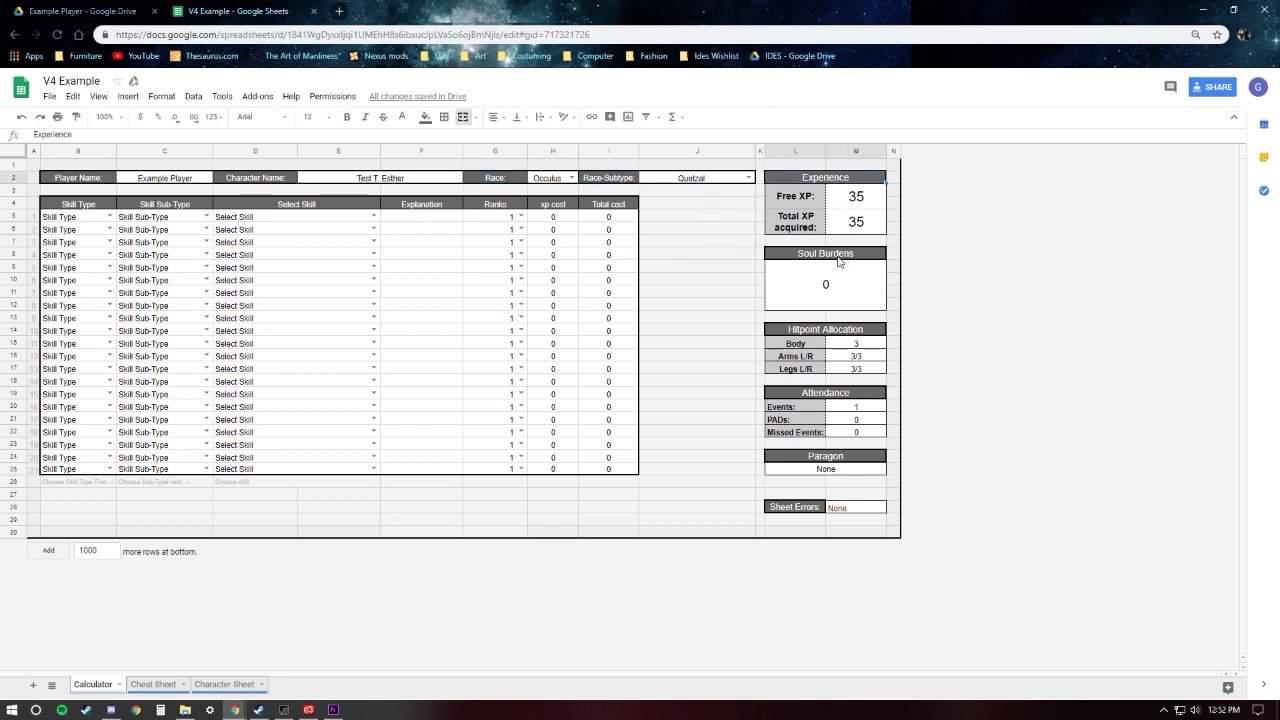
{"action": "left_click", "coordinate": [846, 258]}
{"action": "left_click", "coordinate": [842, 331]}
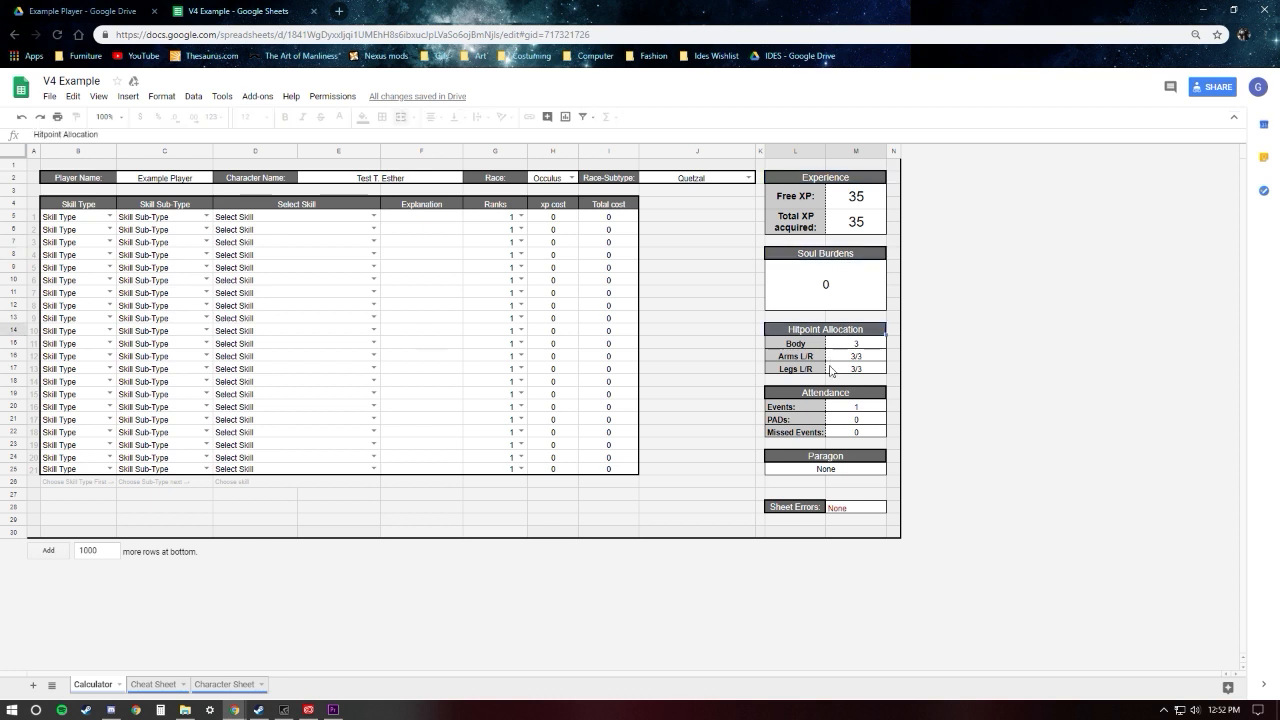
{"action": "left_click", "coordinate": [828, 390]}
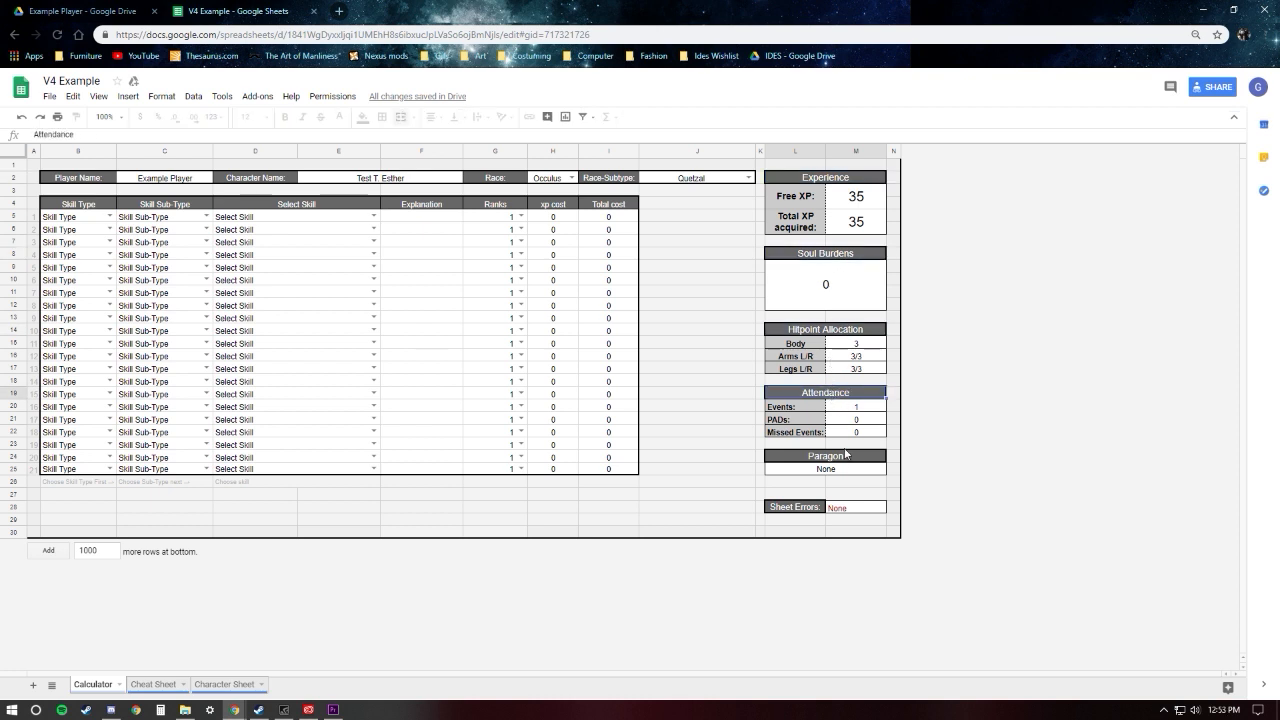
{"action": "left_click", "coordinate": [847, 457]}
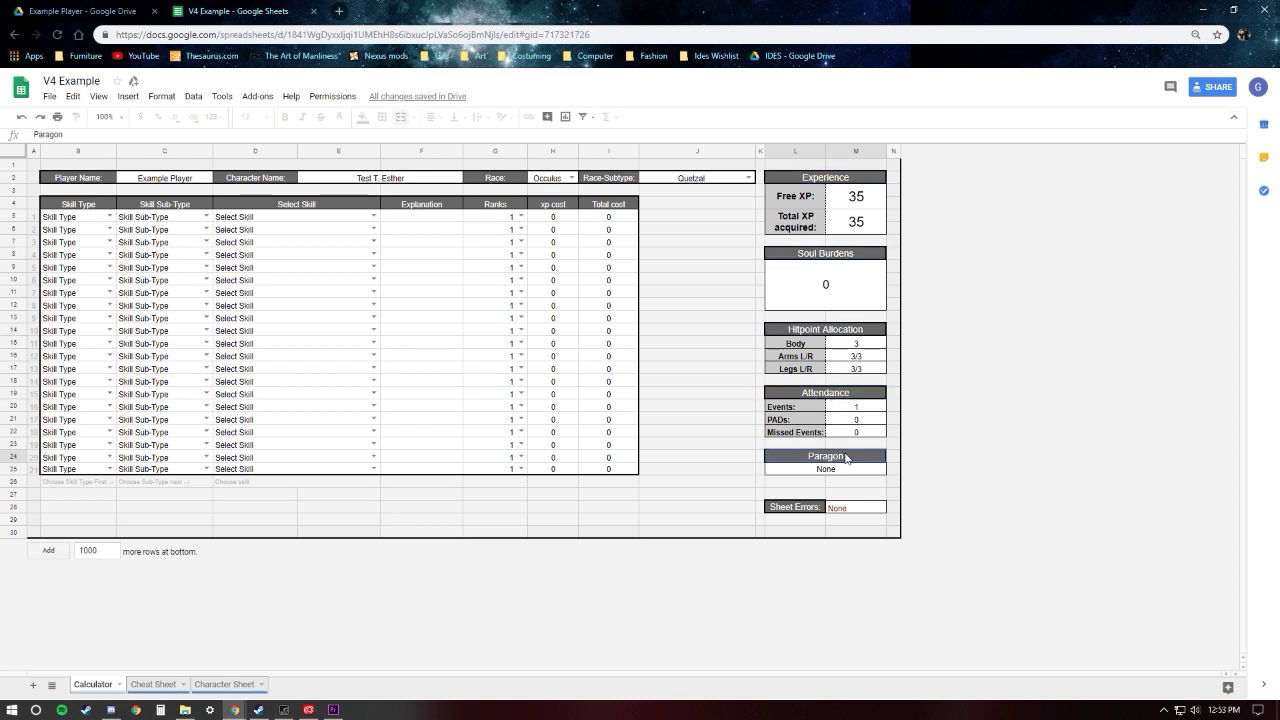
{"action": "left_click", "coordinate": [781, 506]}
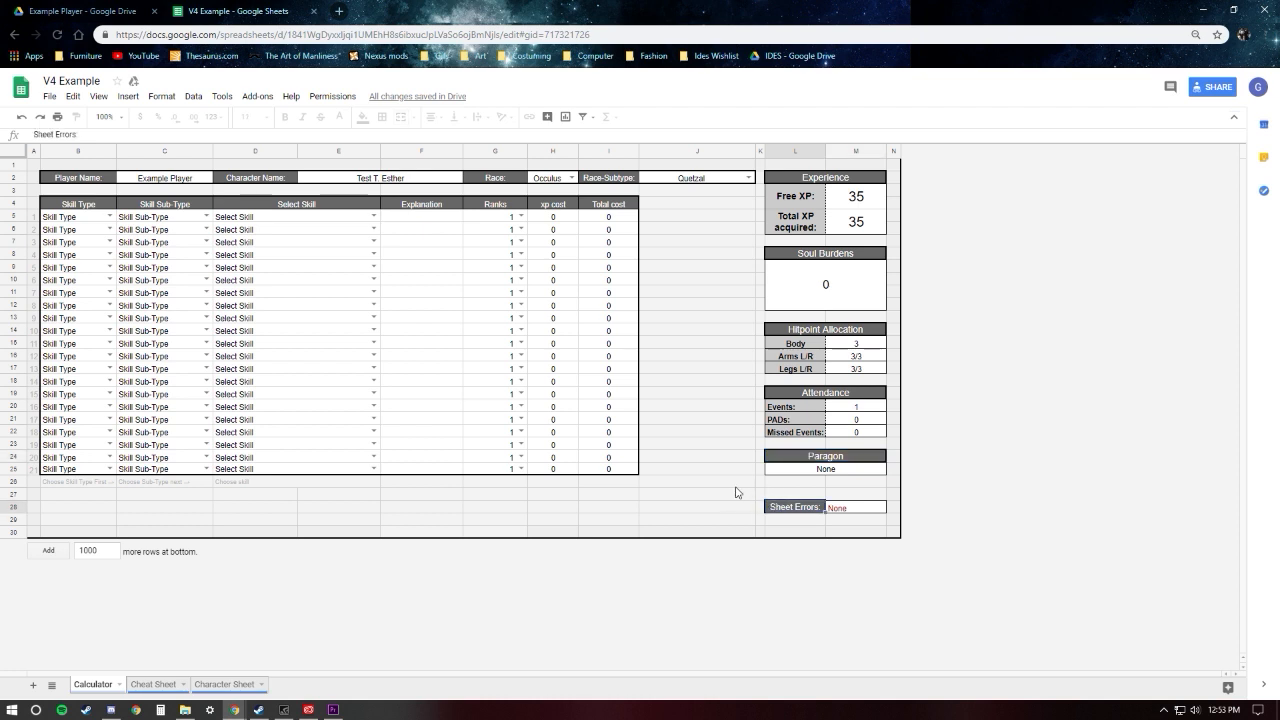
{"action": "left_click", "coordinate": [860, 503]}
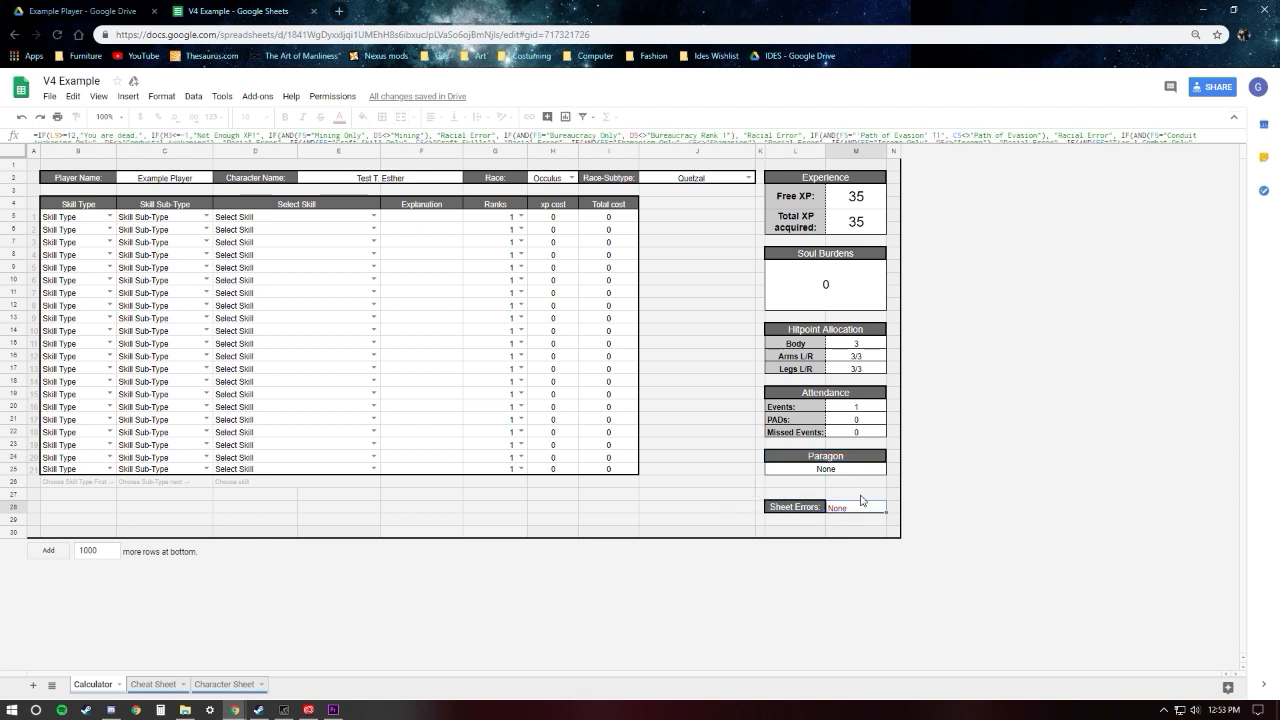
{"action": "left_click", "coordinate": [696, 486]}
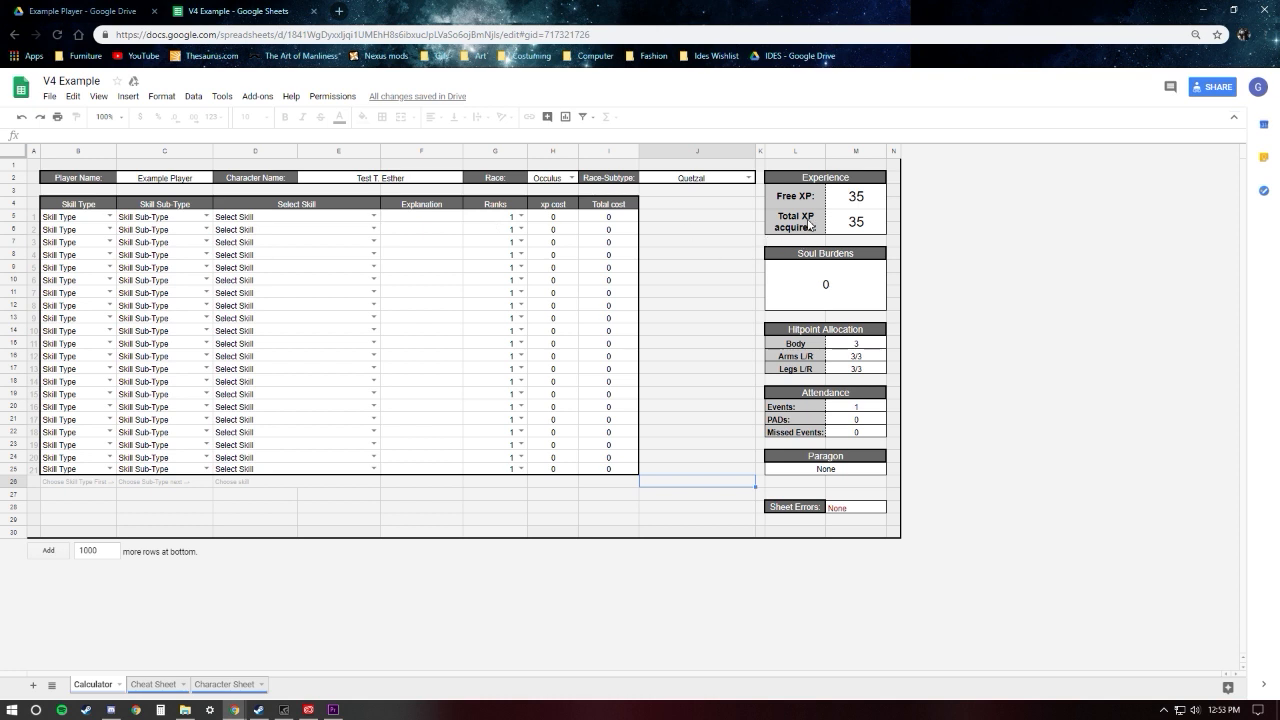
Step: Inspect the Events, PADs and Missed Events cells in the Attendance block
{"action": "left_click", "coordinate": [847, 410]}
{"action": "left_click", "coordinate": [849, 422]}
{"action": "left_click", "coordinate": [844, 432]}
{"action": "left_click", "coordinate": [843, 420]}
{"action": "left_click", "coordinate": [846, 395]}
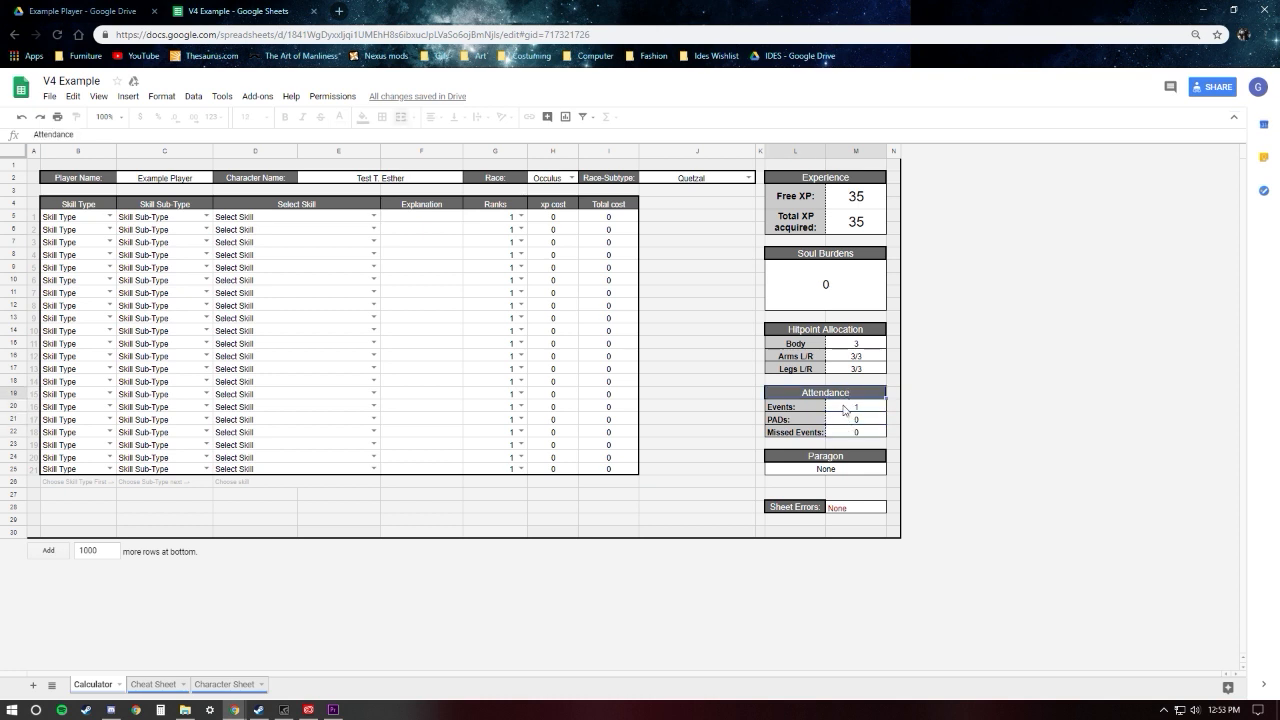
{"action": "left_click", "coordinate": [845, 408]}
Step: Inspect the Soul Burdens cell and the Free XP and Total XP acquired cells
{"action": "left_click", "coordinate": [817, 295]}
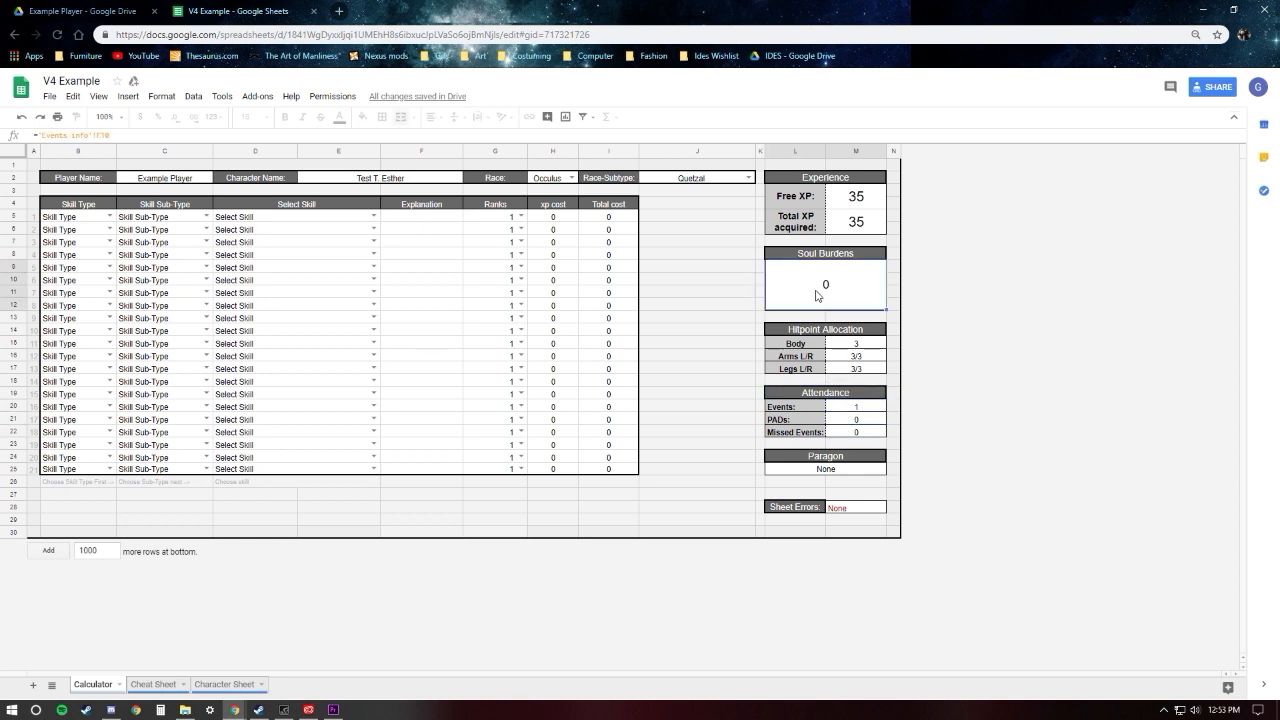
{"action": "left_click", "coordinate": [862, 223]}
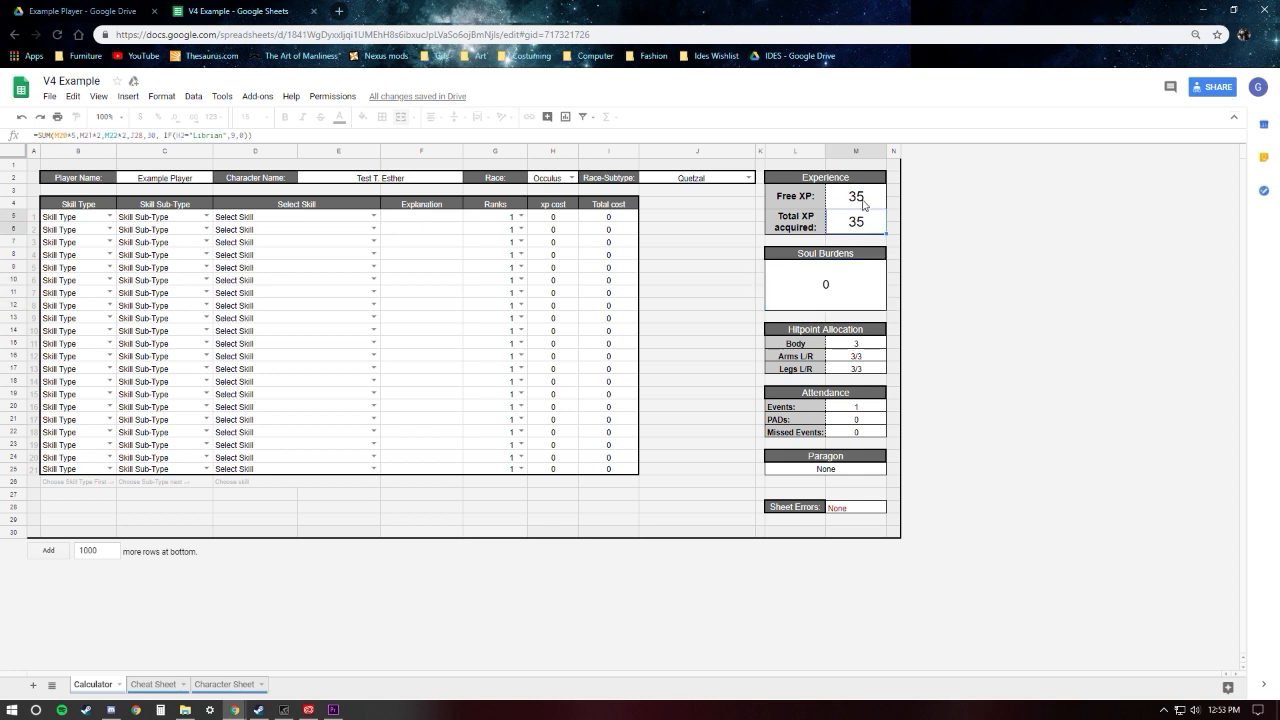
{"action": "left_click", "coordinate": [863, 200]}
{"action": "left_click", "coordinate": [857, 219]}
{"action": "left_click", "coordinate": [857, 203]}
{"action": "left_click", "coordinate": [856, 231]}
{"action": "left_click", "coordinate": [712, 264]}
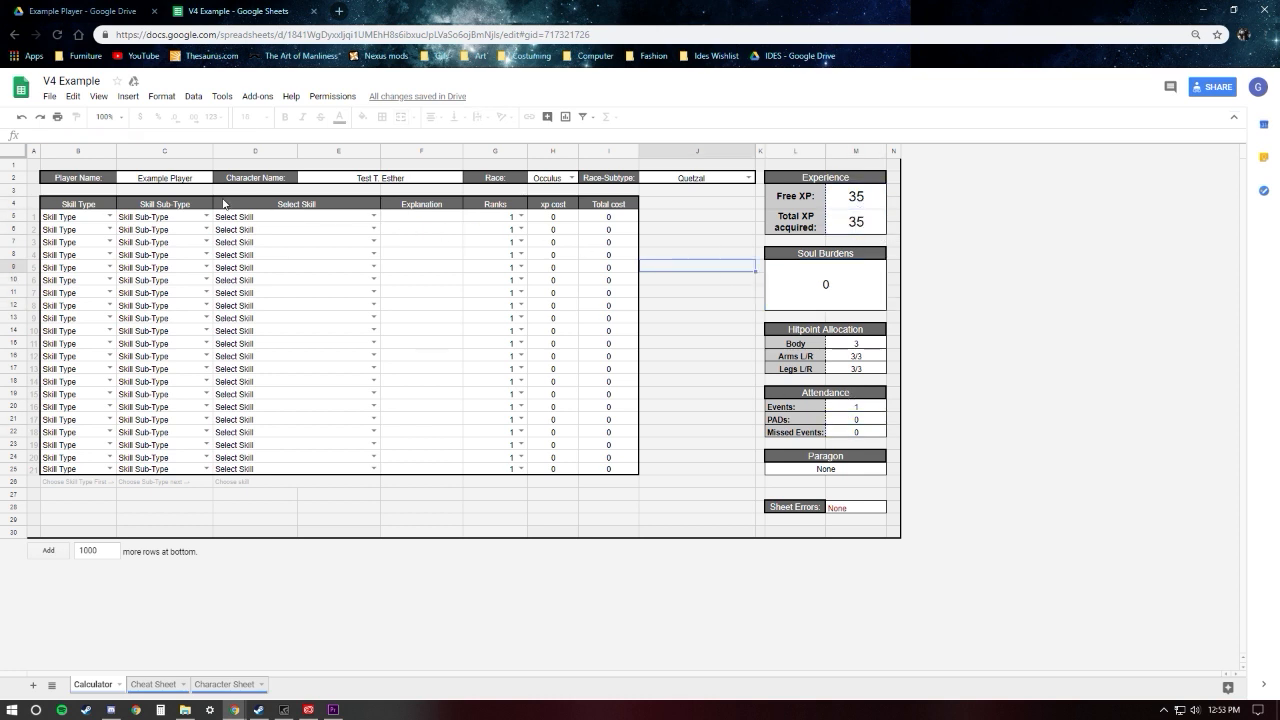
Step: Review the skill table's column headers from Skill Type and Skill Sub-Type through Explanation and Ranks to Total cost
{"action": "left_click", "coordinate": [94, 203]}
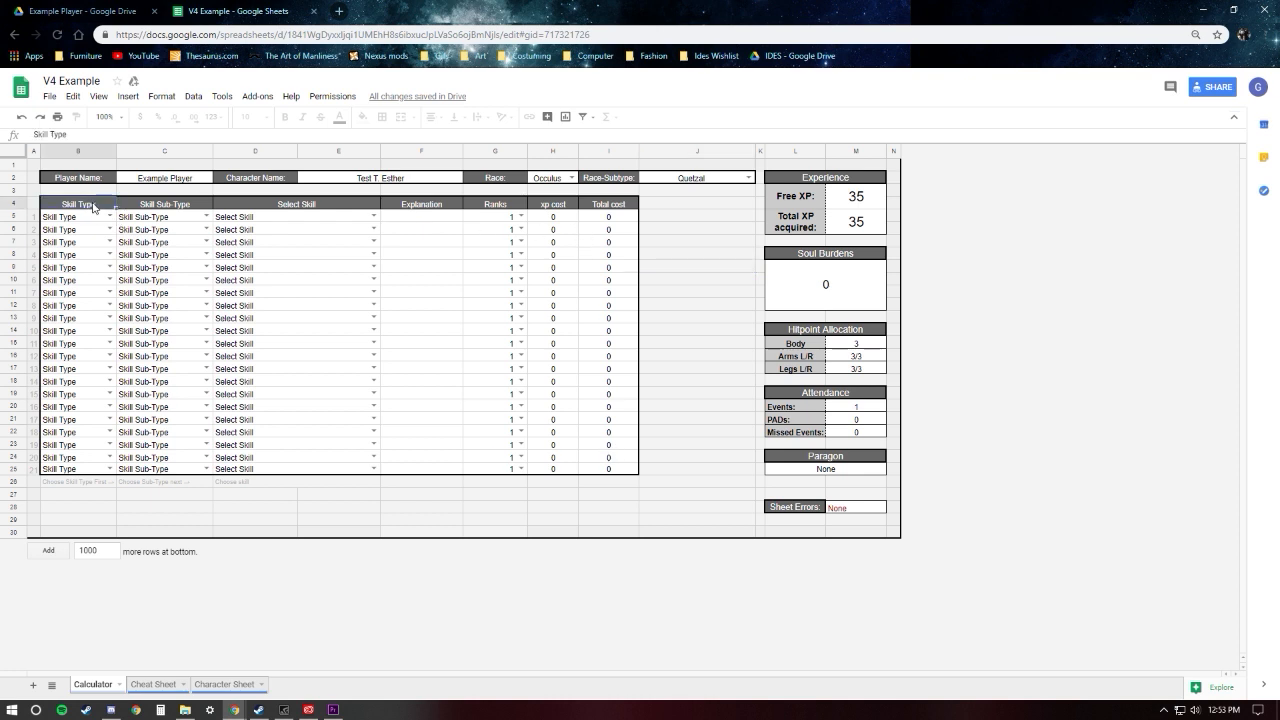
{"action": "left_click", "coordinate": [178, 206]}
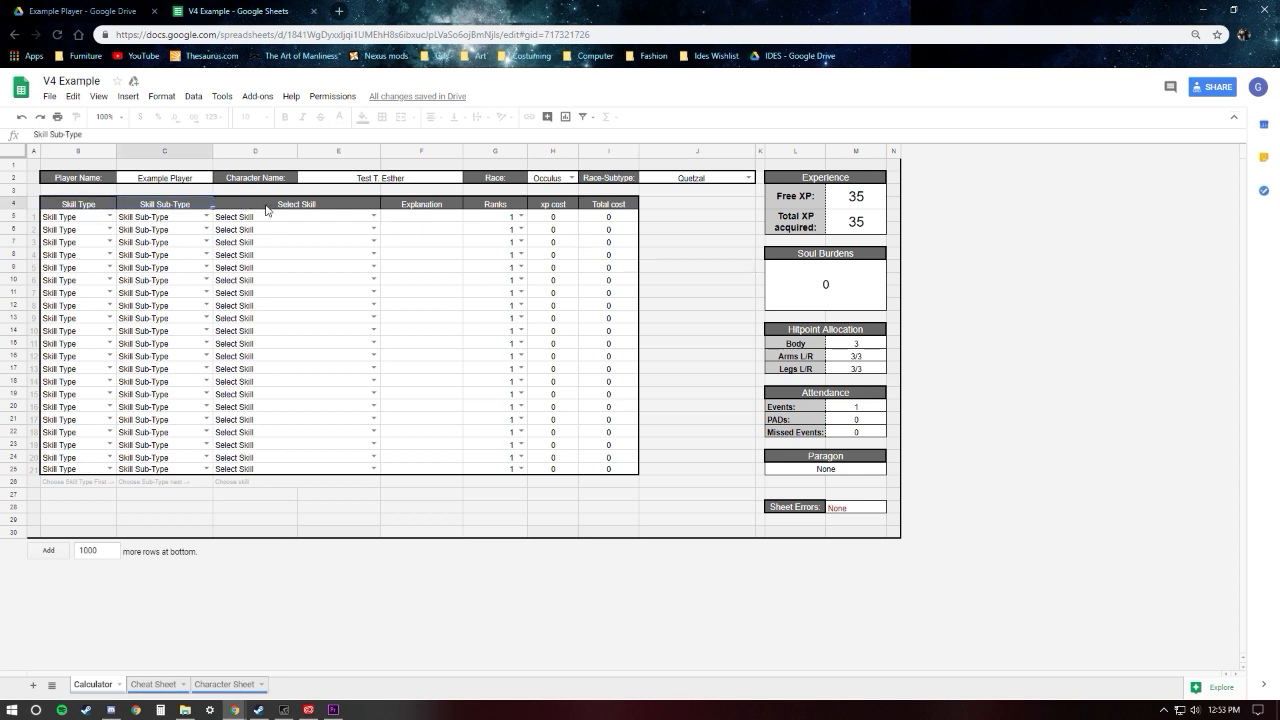
{"action": "left_click", "coordinate": [266, 209]}
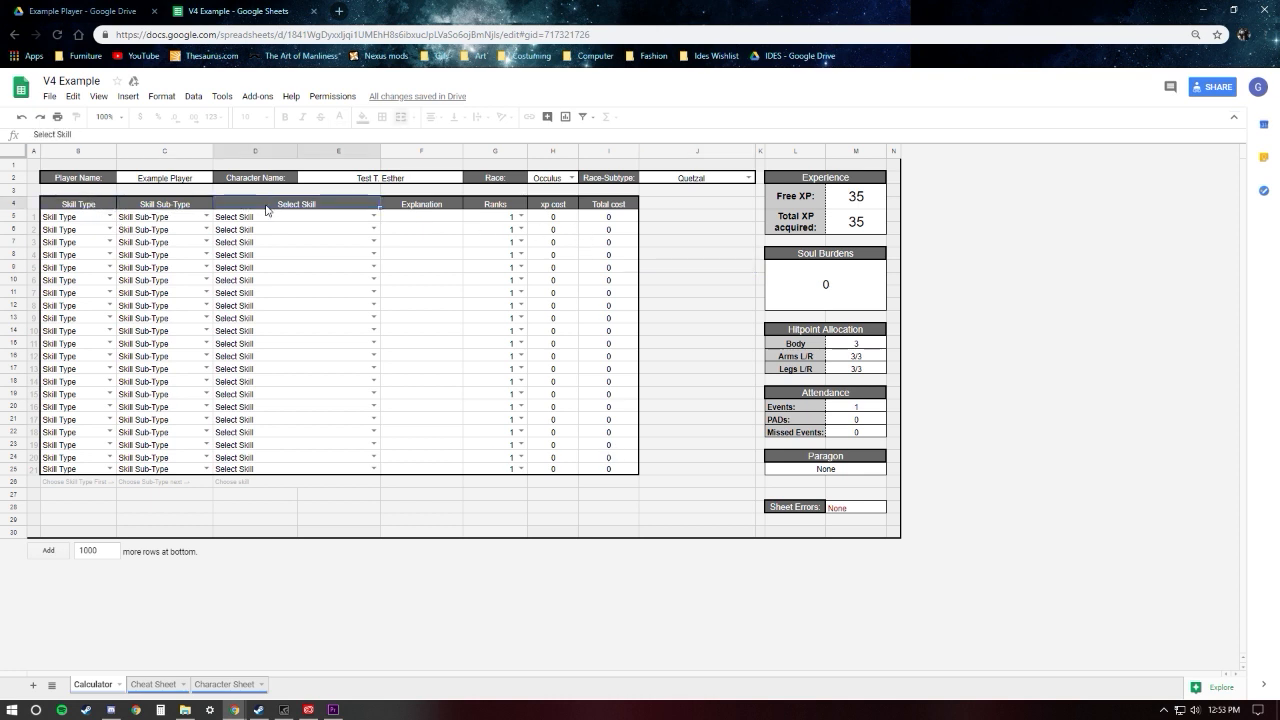
{"action": "left_click", "coordinate": [422, 209]}
{"action": "key", "text": "Right"}
{"action": "key", "text": "Right"}
{"action": "key", "text": "Right"}
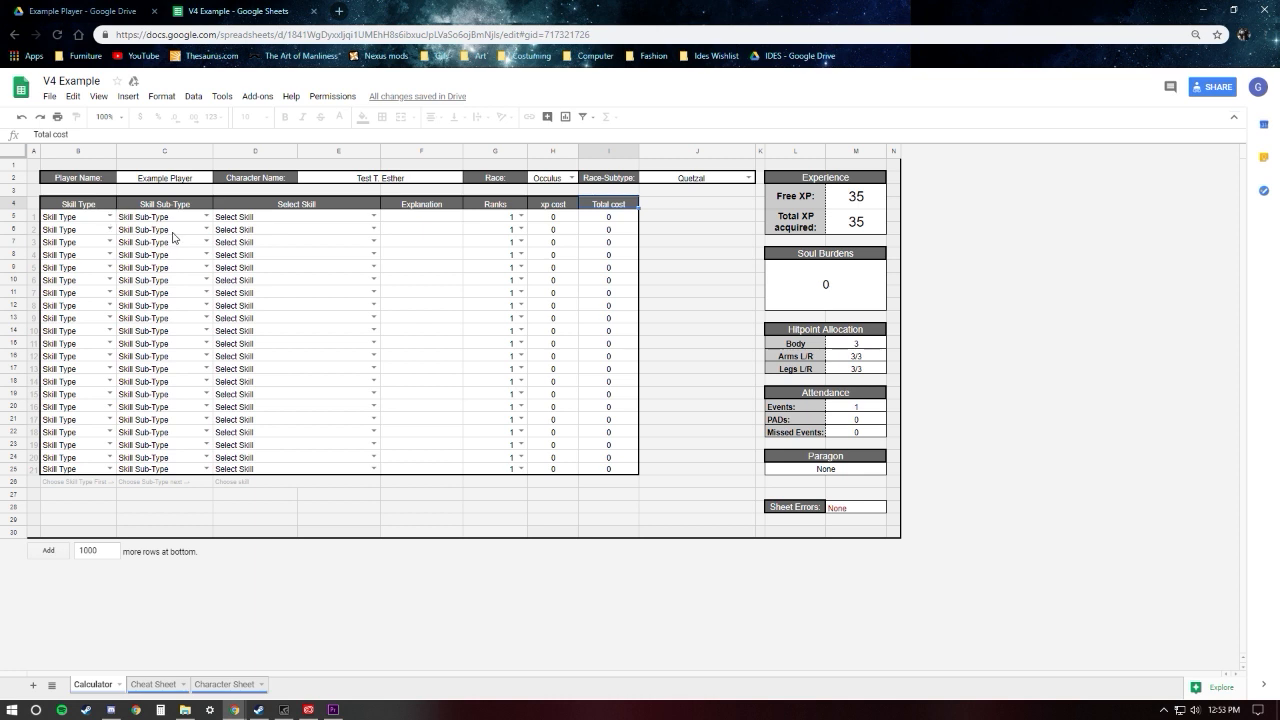
Step: In the first skill row, set the Skill Type to Combat Skills and the Skill Sub-Type to Path of Finesse
{"action": "left_click", "coordinate": [110, 217]}
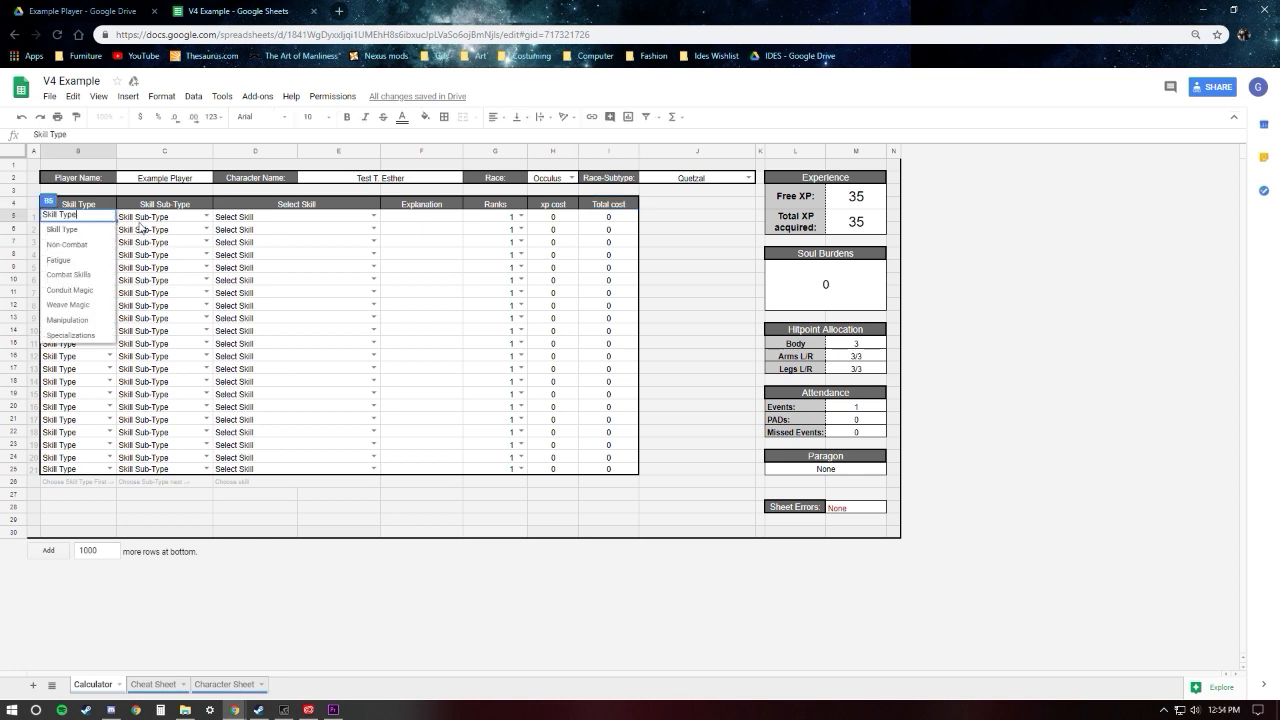
{"action": "key", "text": "Tab"}
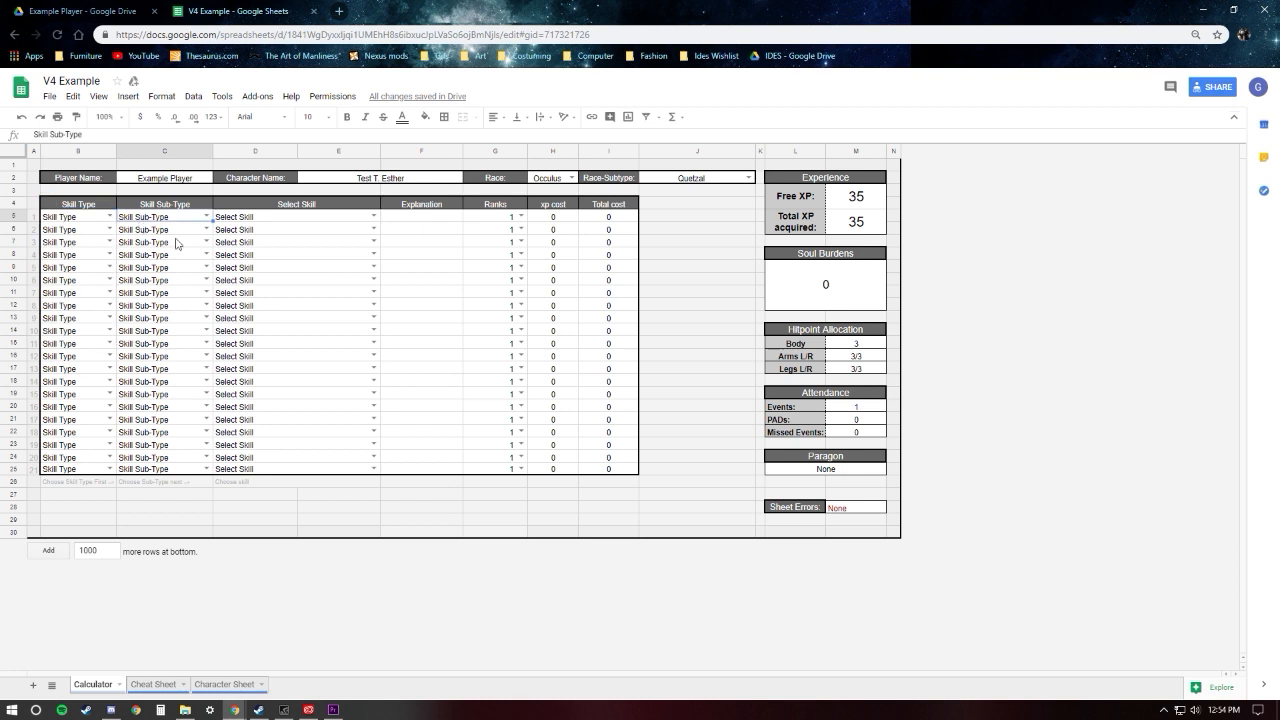
{"action": "left_click", "coordinate": [94, 219]}
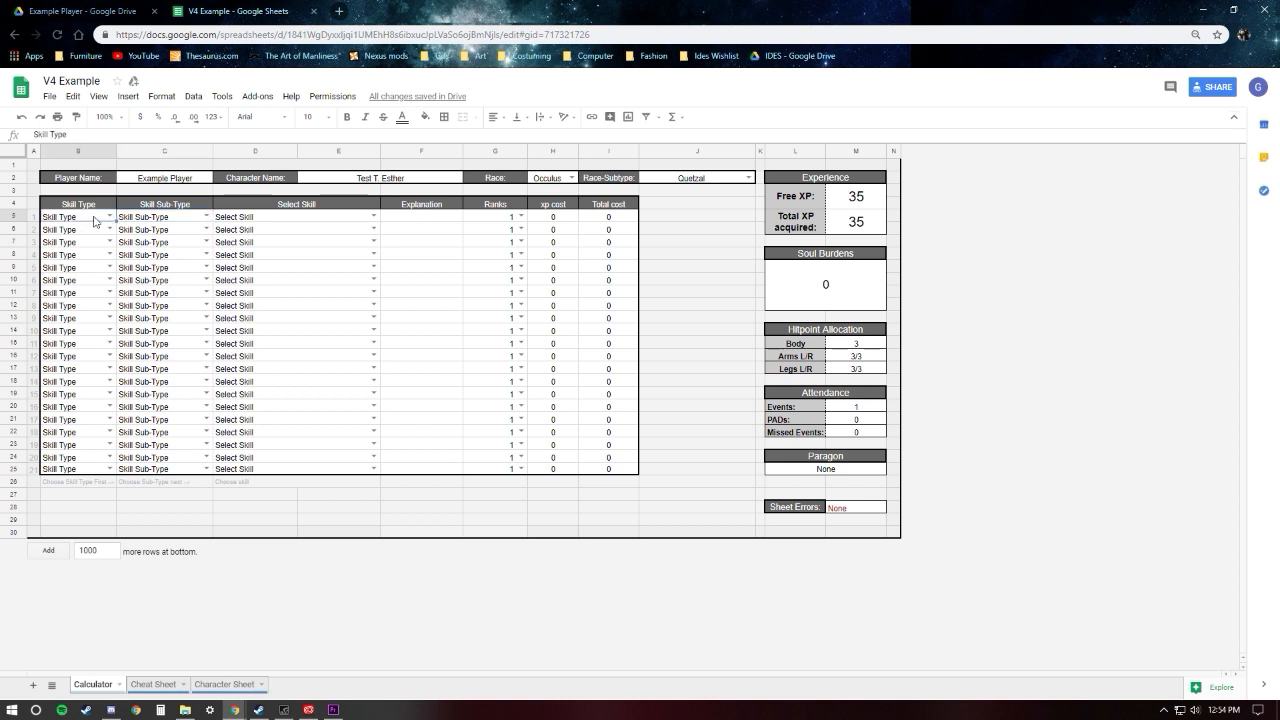
{"action": "double_click", "coordinate": [106, 216]}
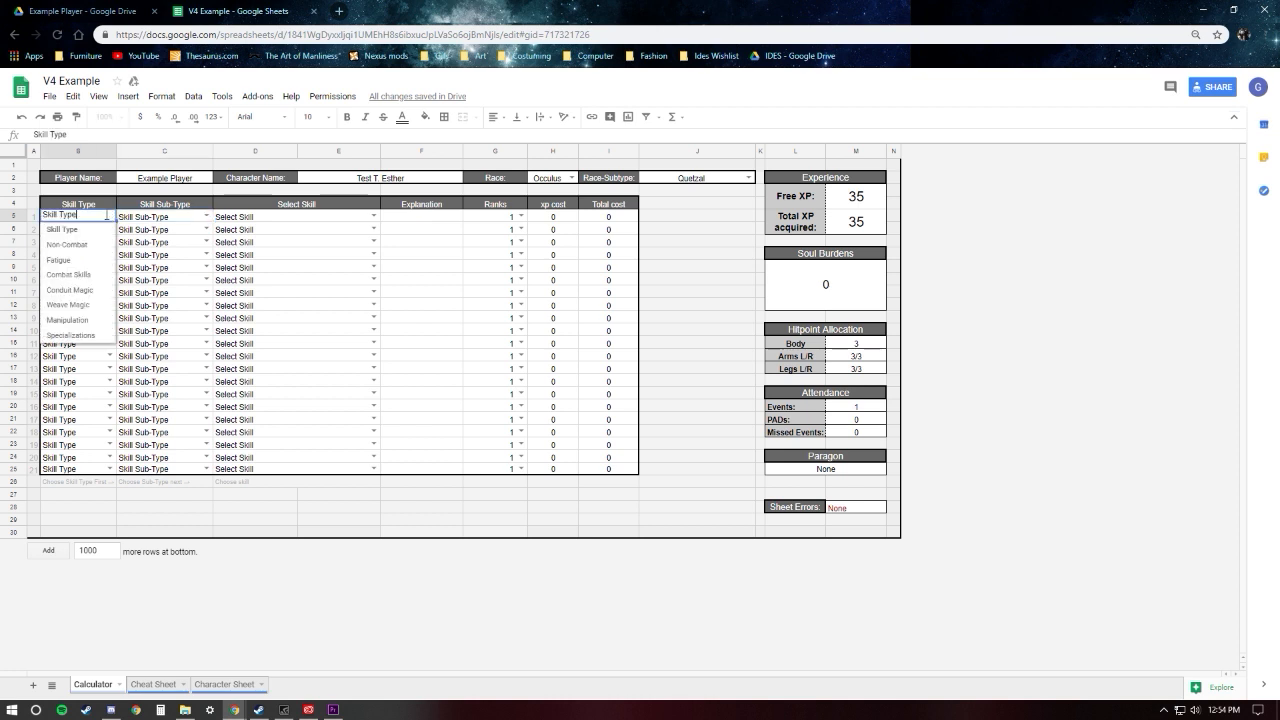
{"action": "left_click", "coordinate": [76, 279]}
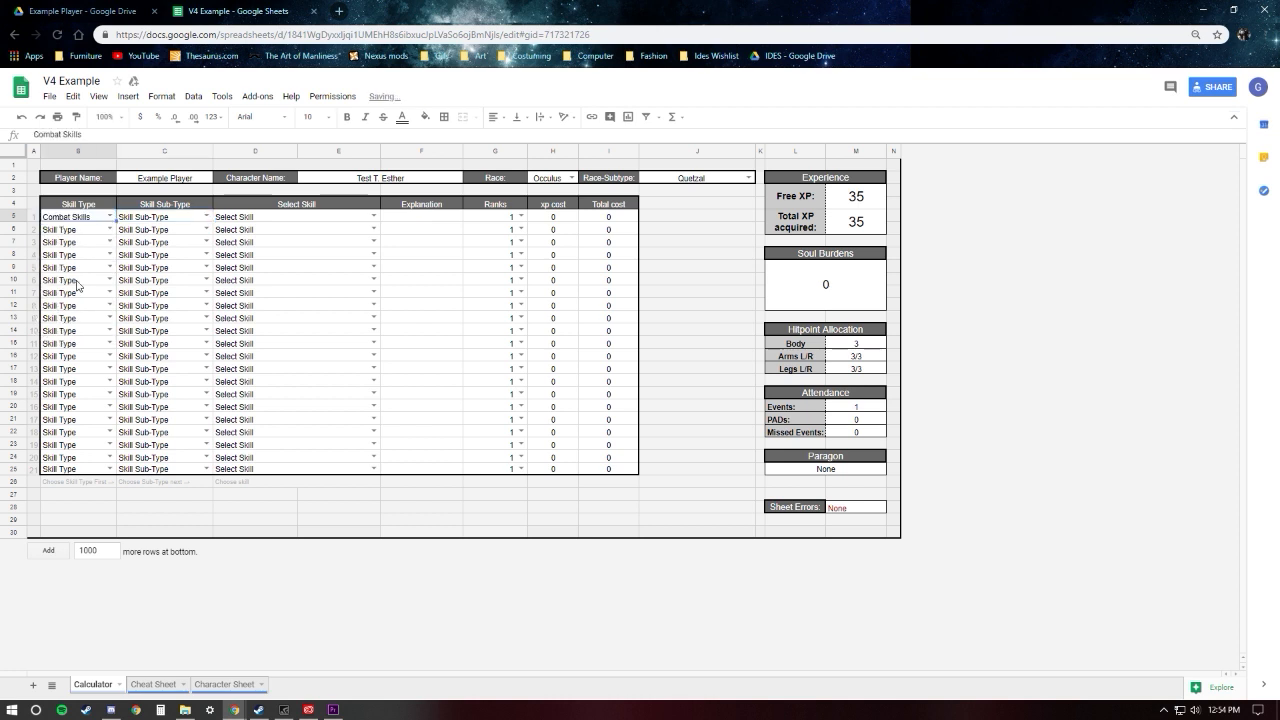
{"action": "left_click", "coordinate": [172, 222]}
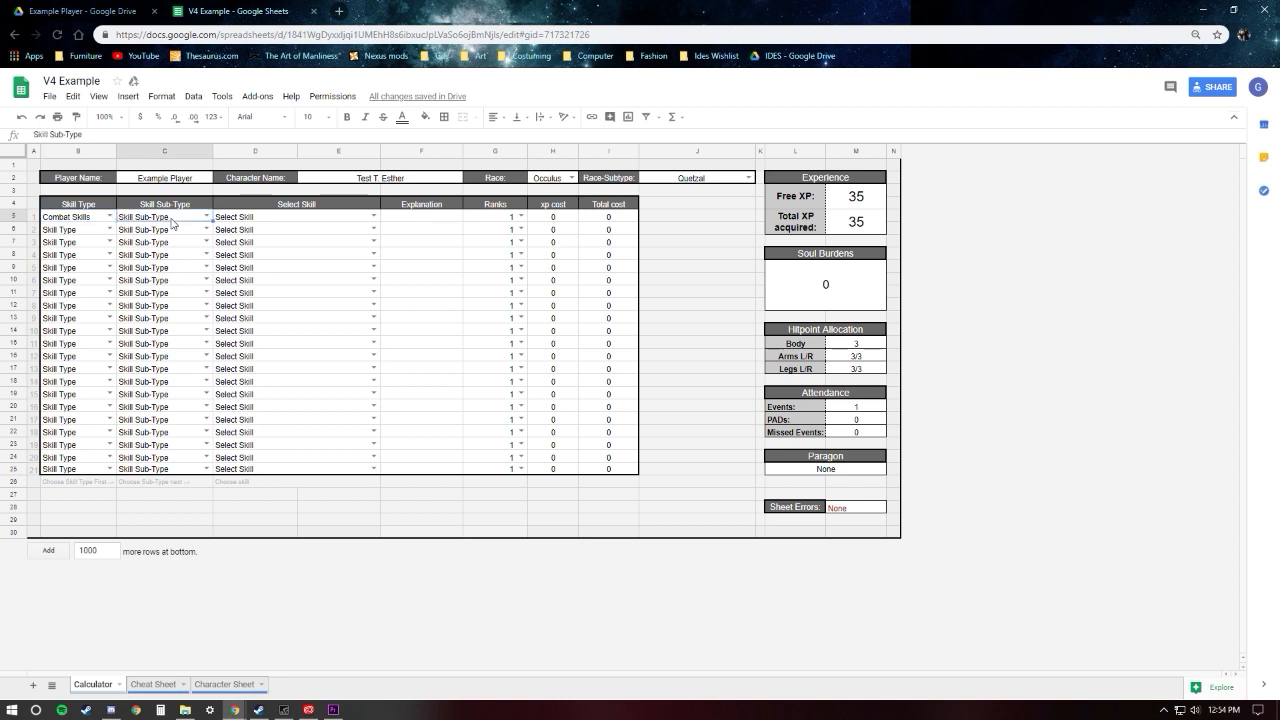
{"action": "double_click", "coordinate": [205, 219]}
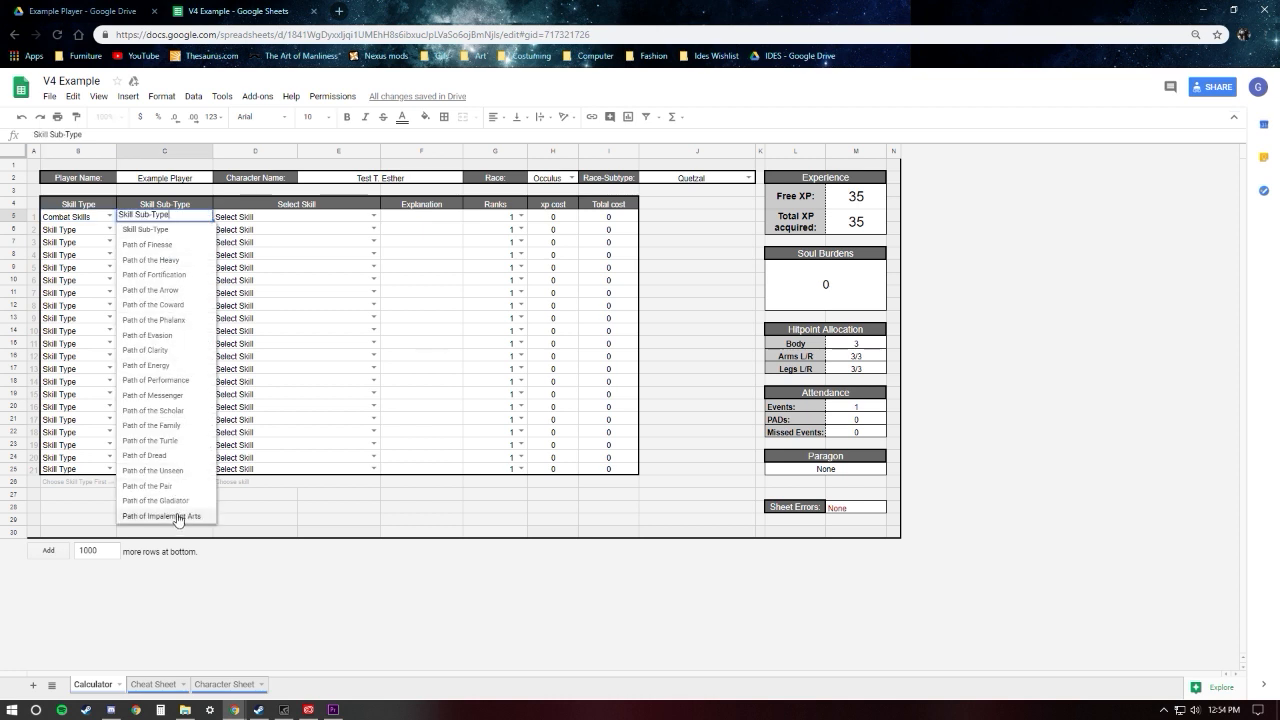
{"action": "left_click", "coordinate": [153, 245]}
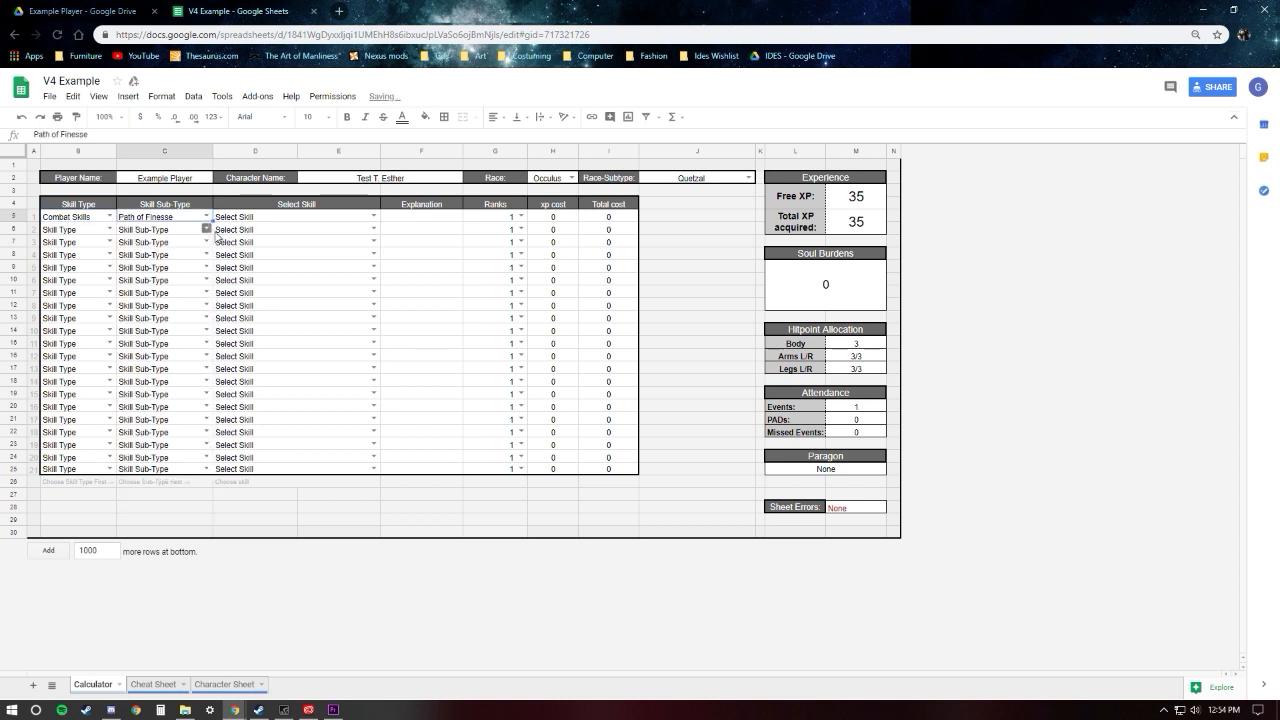
Step: Choose Path of Finesse (Tier 1) as the first row's skill and check its Explanation and Ranks cells
{"action": "left_click", "coordinate": [298, 222]}
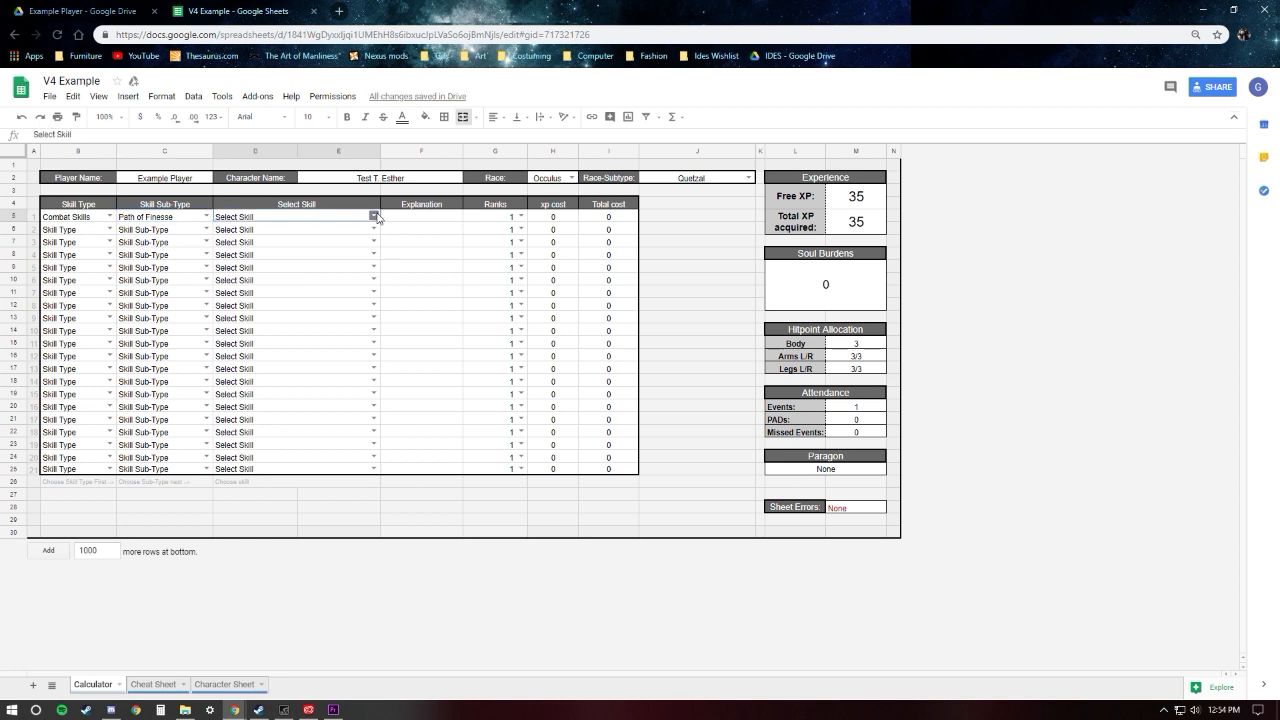
{"action": "left_click", "coordinate": [373, 216]}
{"action": "left_click", "coordinate": [261, 246]}
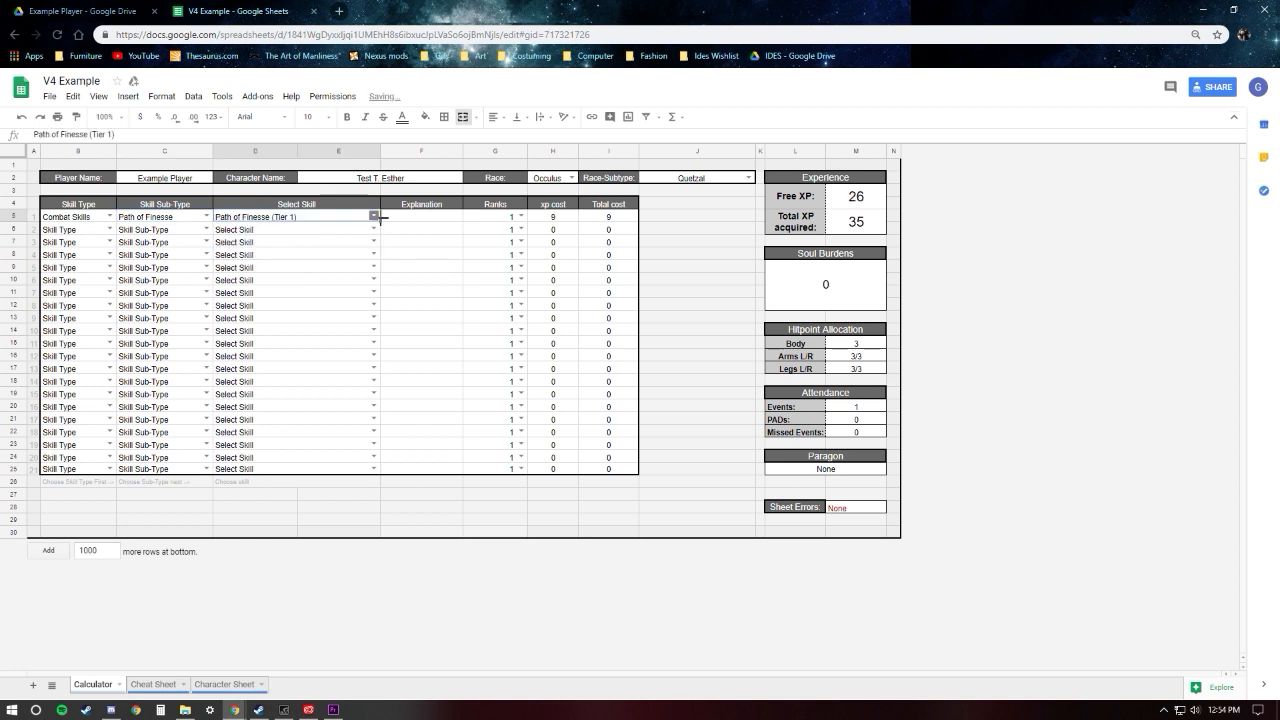
{"action": "key", "text": "Tab"}
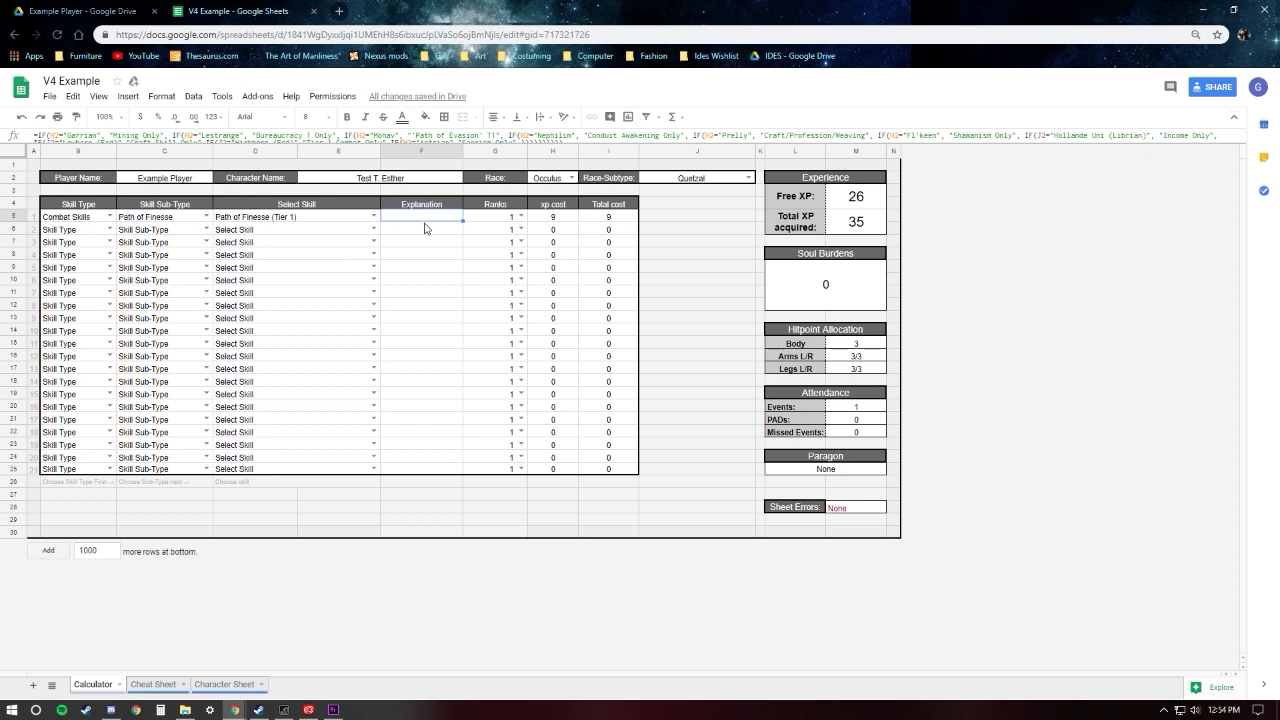
{"action": "left_click", "coordinate": [497, 222]}
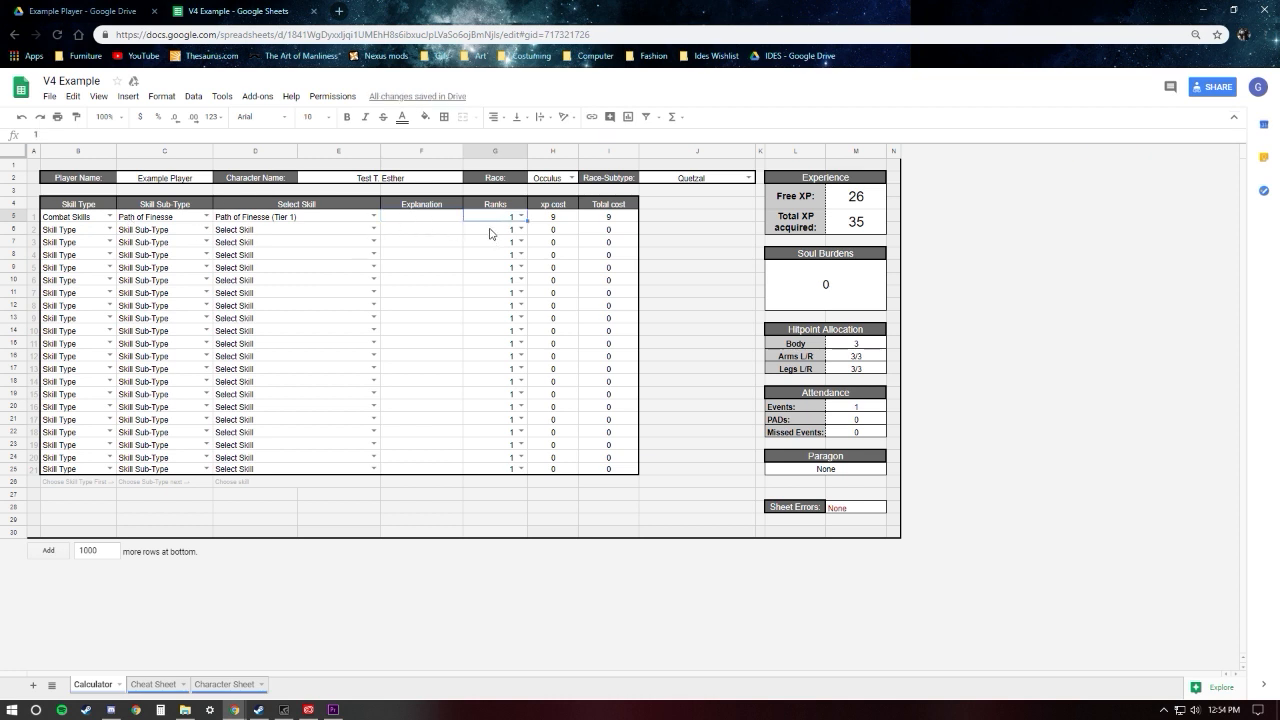
{"action": "left_click", "coordinate": [492, 232]}
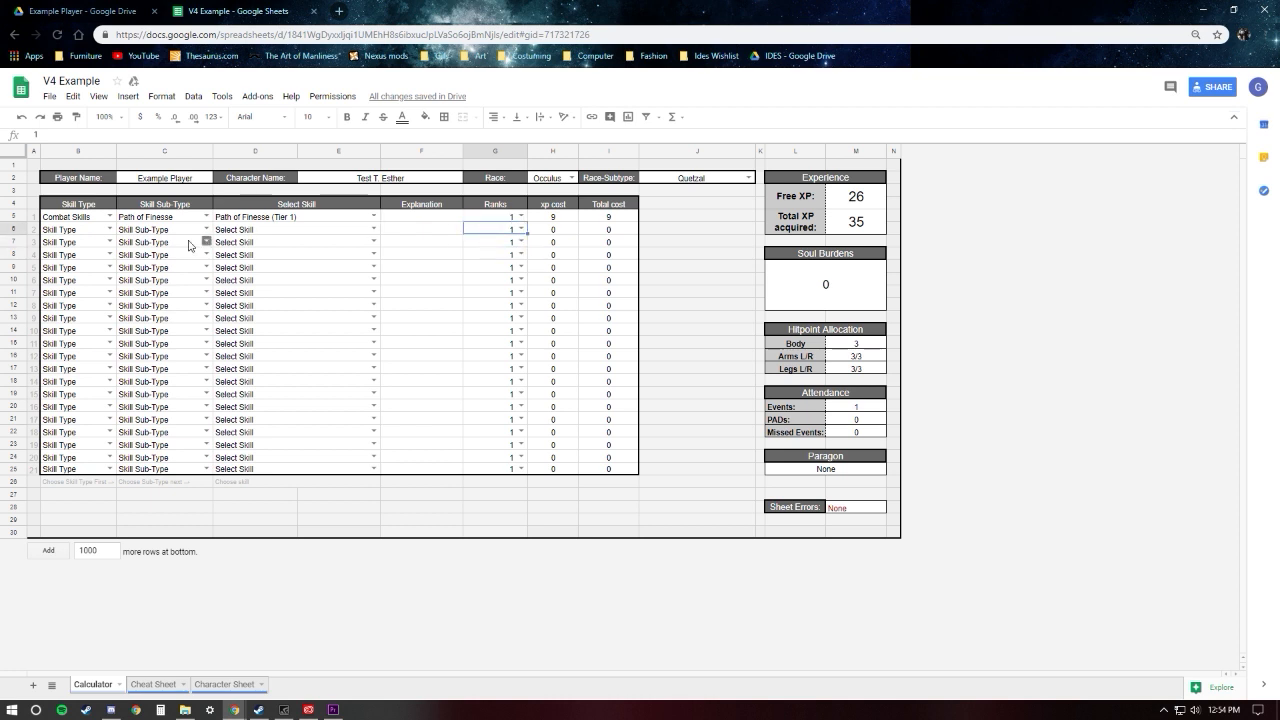
Step: In the second skill row, set the Skill Type to Non-Combat and the Skill Sub-Type to General Skills
{"action": "left_click", "coordinate": [110, 229]}
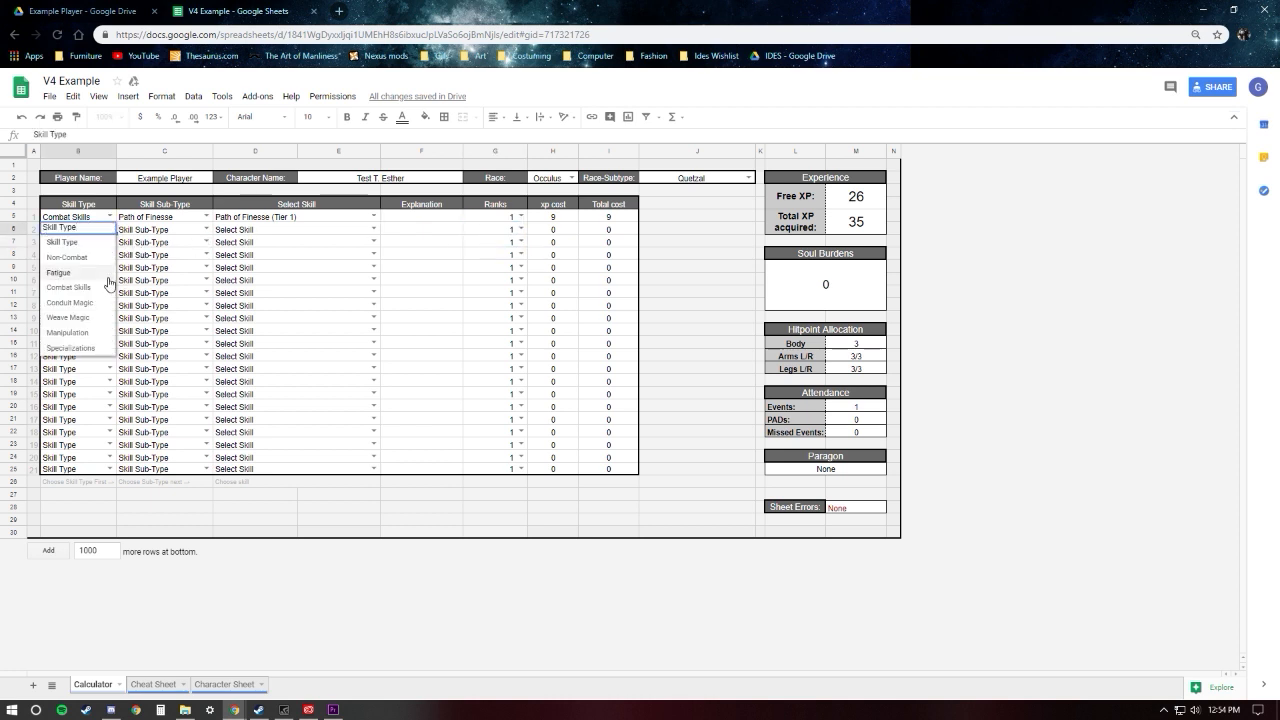
{"action": "left_click", "coordinate": [85, 258]}
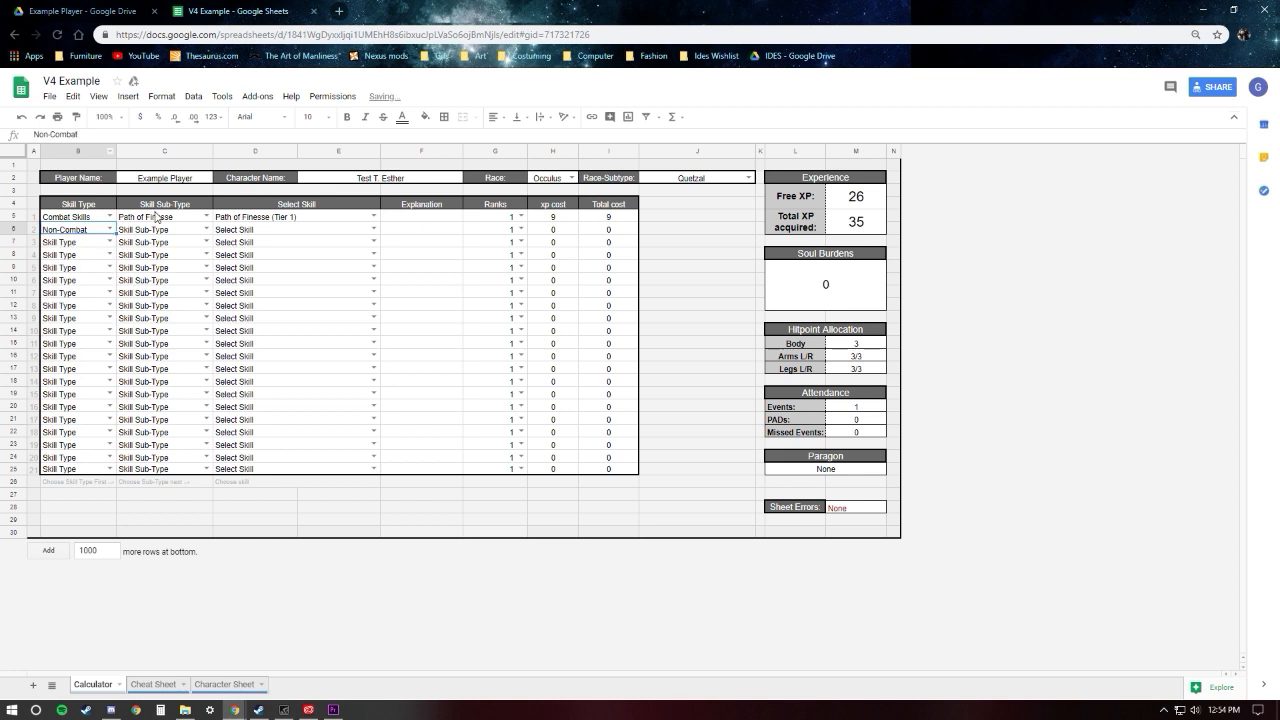
{"action": "left_click", "coordinate": [206, 229]}
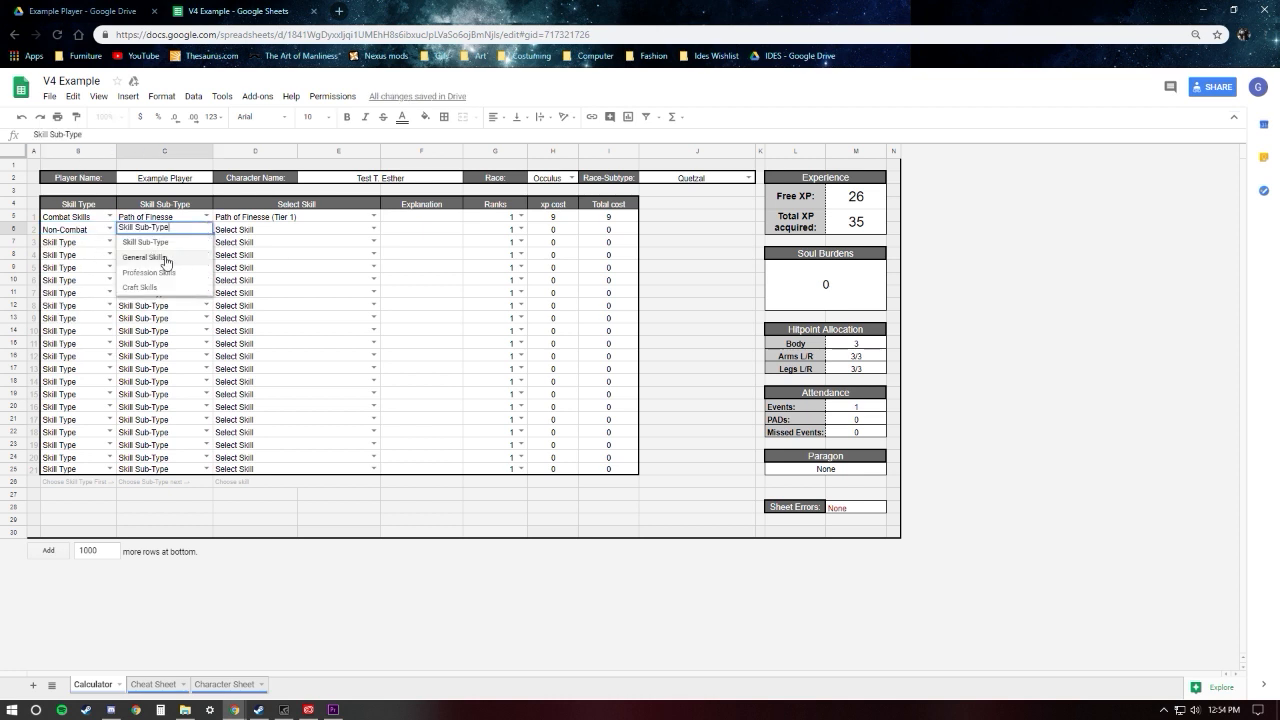
{"action": "left_click", "coordinate": [166, 259]}
Step: Choose Evaluate Item as the second row's skill and check its Explanation and Ranks cells
{"action": "left_click", "coordinate": [373, 229]}
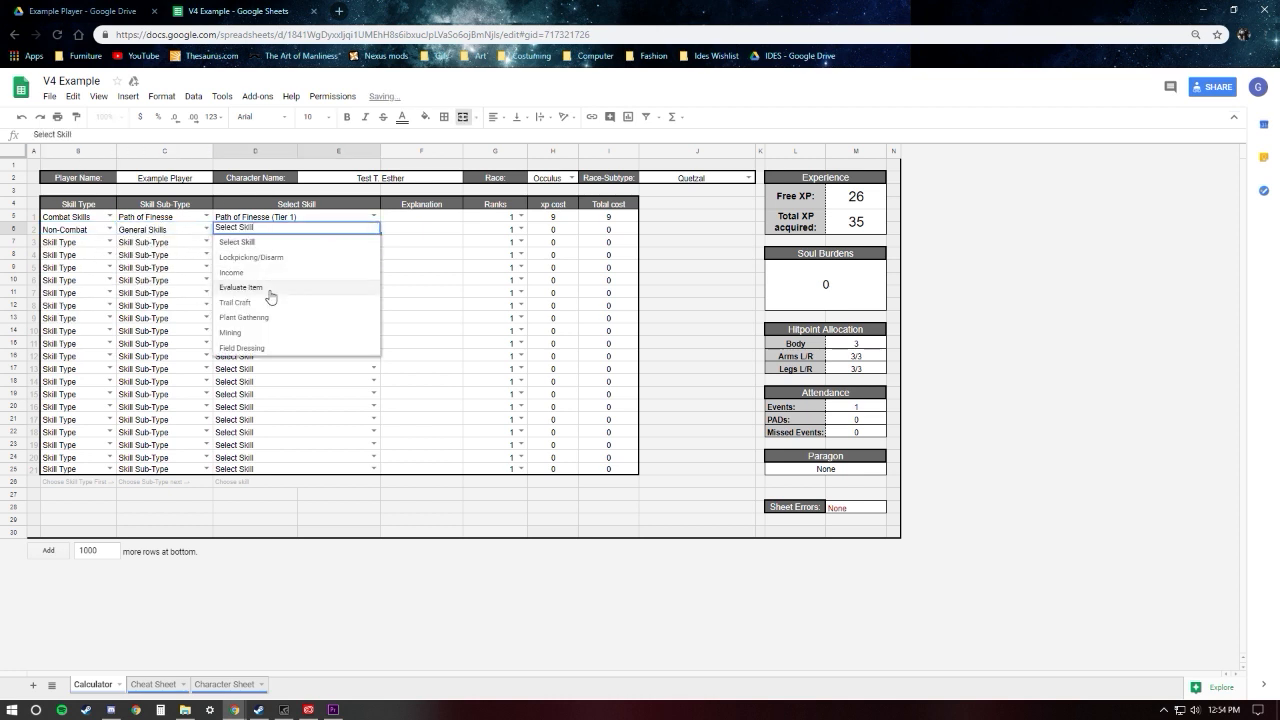
{"action": "left_click", "coordinate": [266, 288]}
{"action": "left_click", "coordinate": [428, 231]}
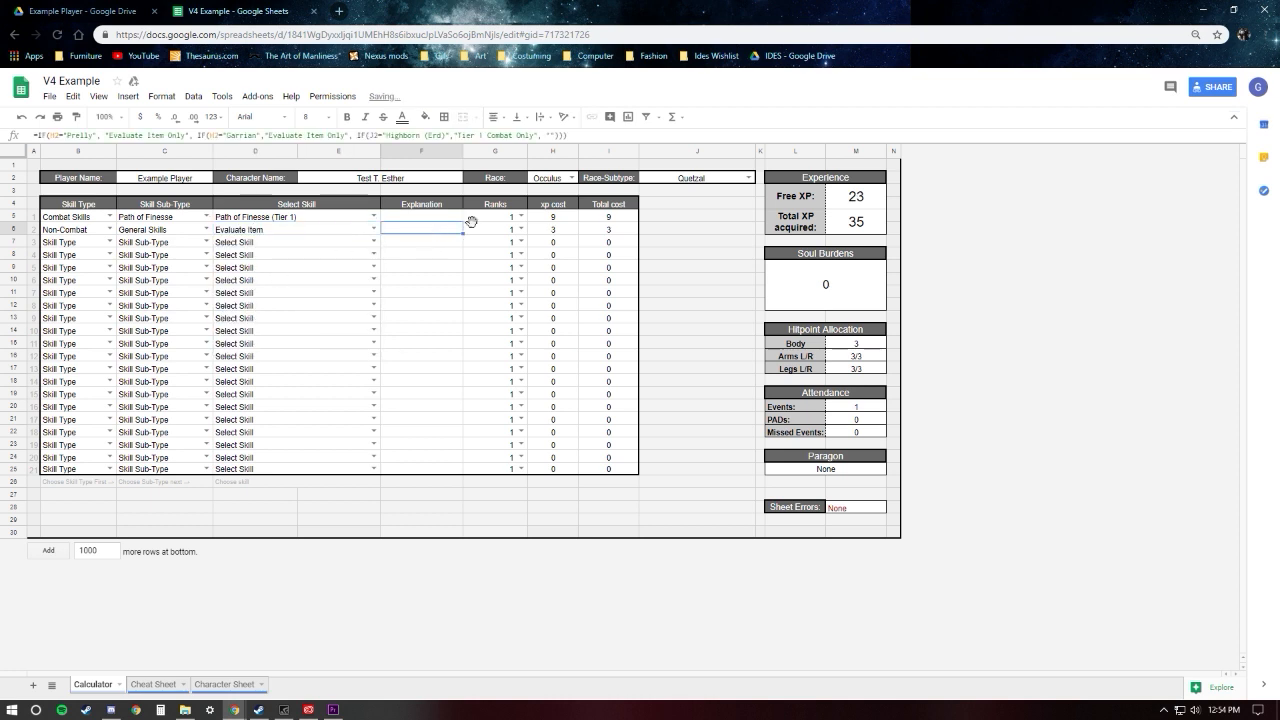
{"action": "left_click", "coordinate": [518, 230]}
Step: Change the second row's skill to Plant Gathering and set its Ranks to 3
{"action": "left_click", "coordinate": [366, 229]}
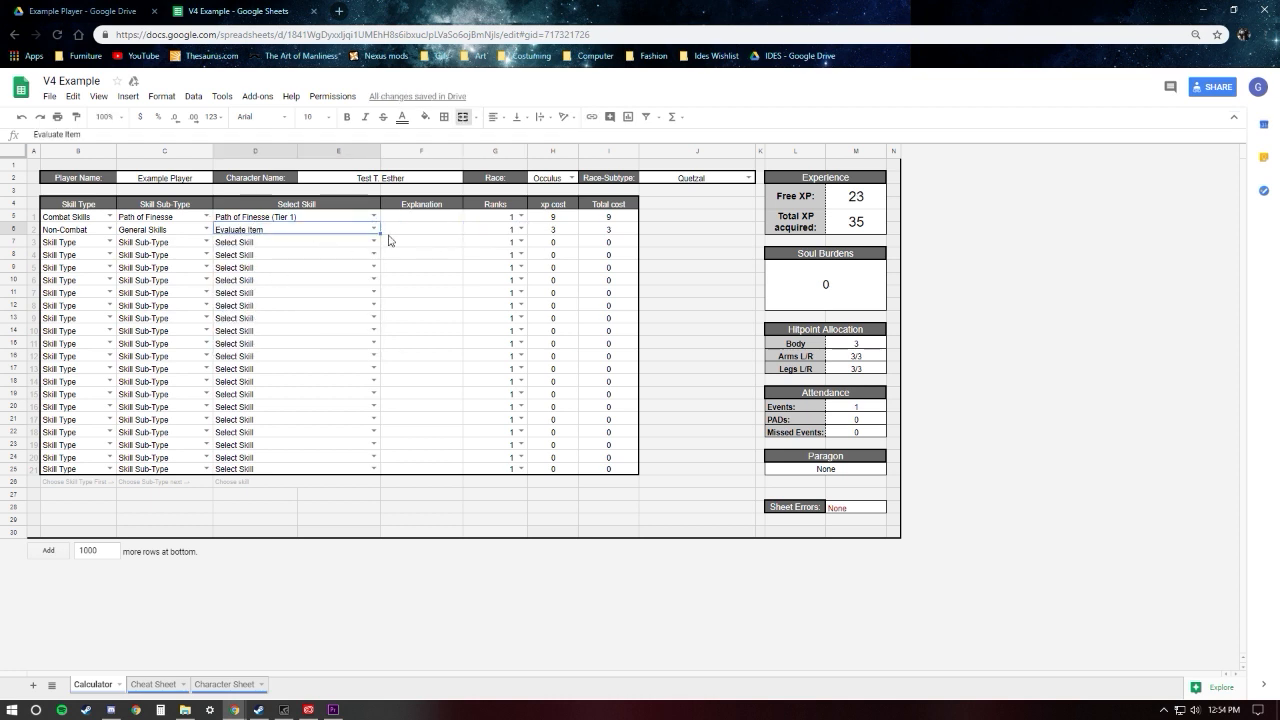
{"action": "left_click", "coordinate": [374, 229]}
{"action": "left_click", "coordinate": [292, 304]}
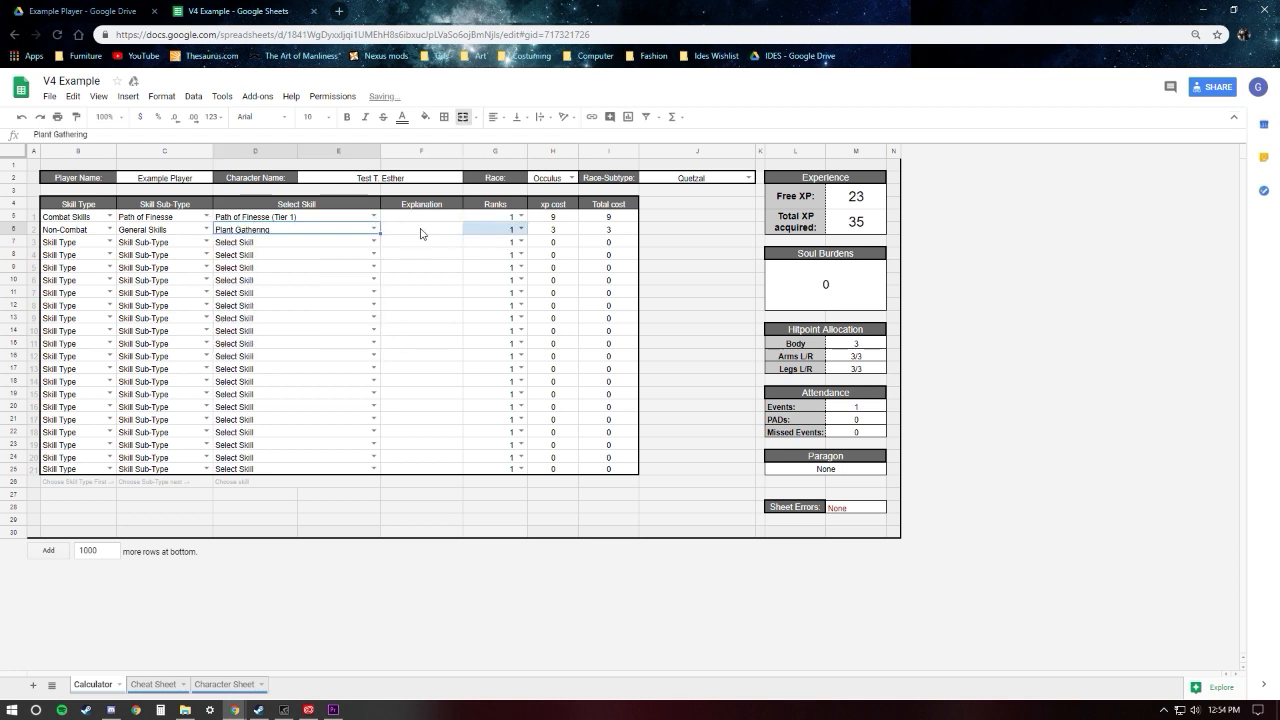
{"action": "left_click", "coordinate": [421, 233]}
{"action": "left_click", "coordinate": [520, 229]}
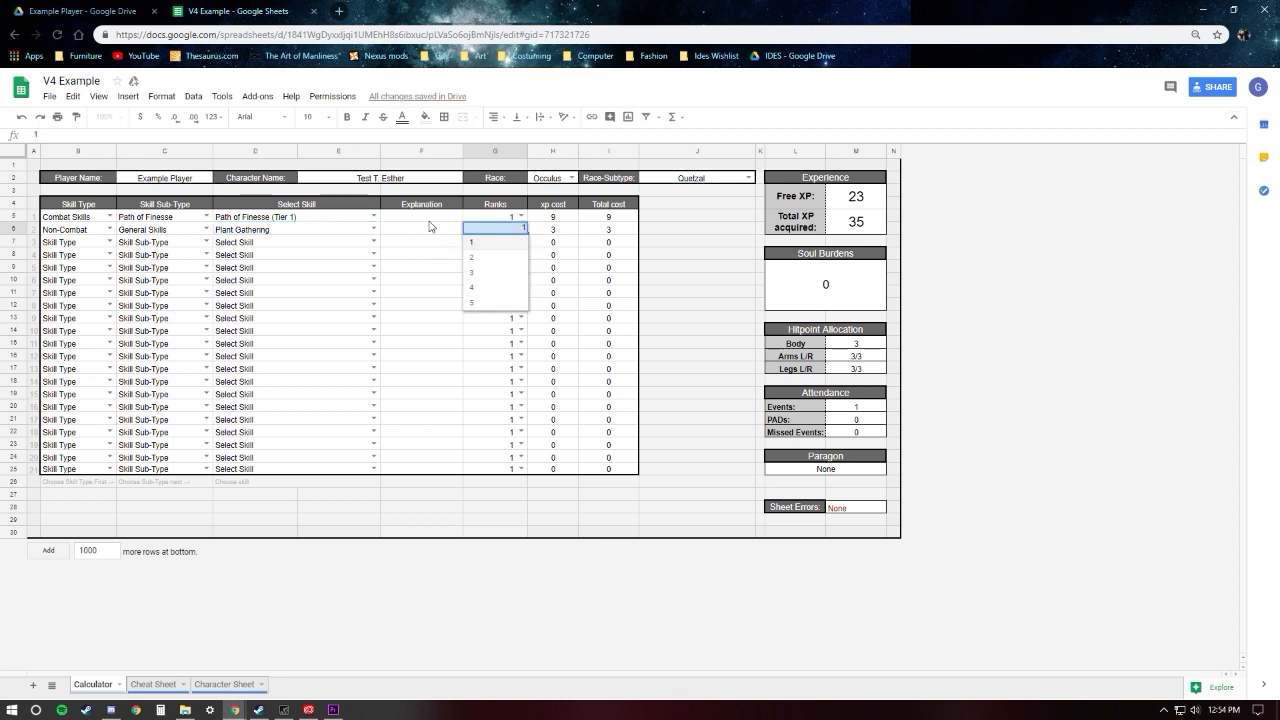
{"action": "left_click", "coordinate": [430, 226]}
{"action": "left_click", "coordinate": [520, 229]}
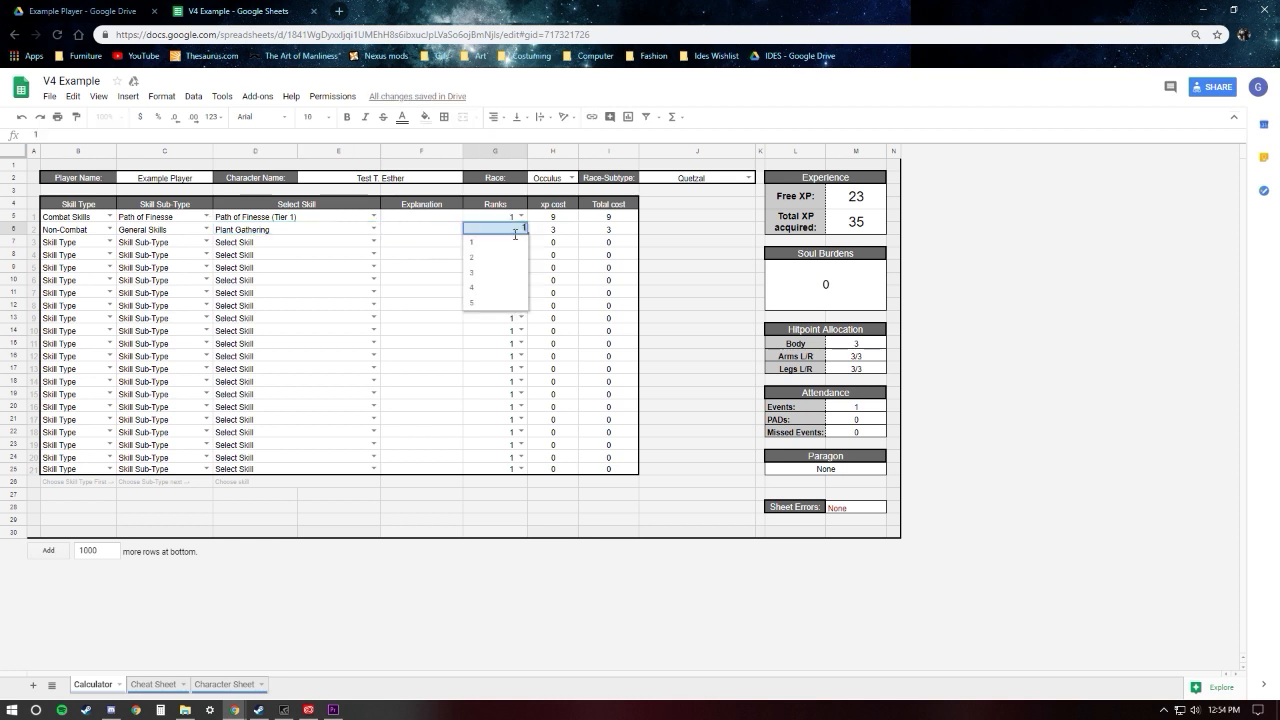
{"action": "left_click", "coordinate": [478, 272]}
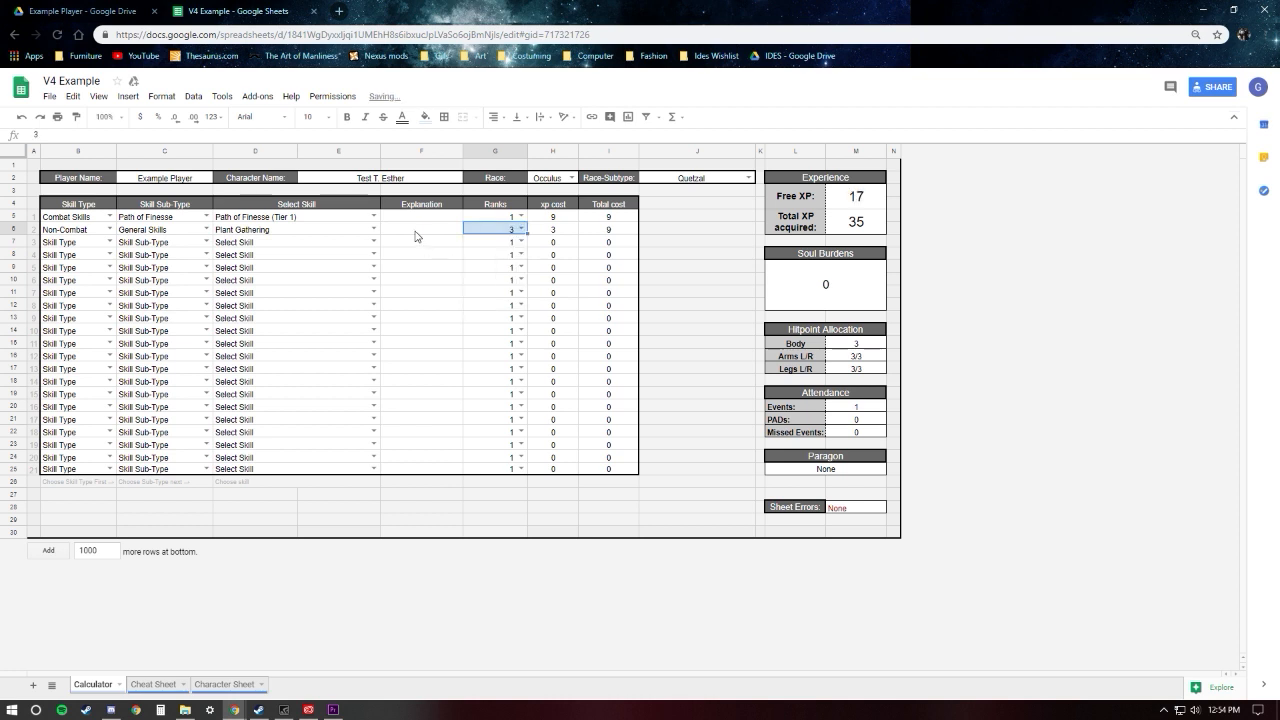
{"action": "left_click", "coordinate": [430, 253]}
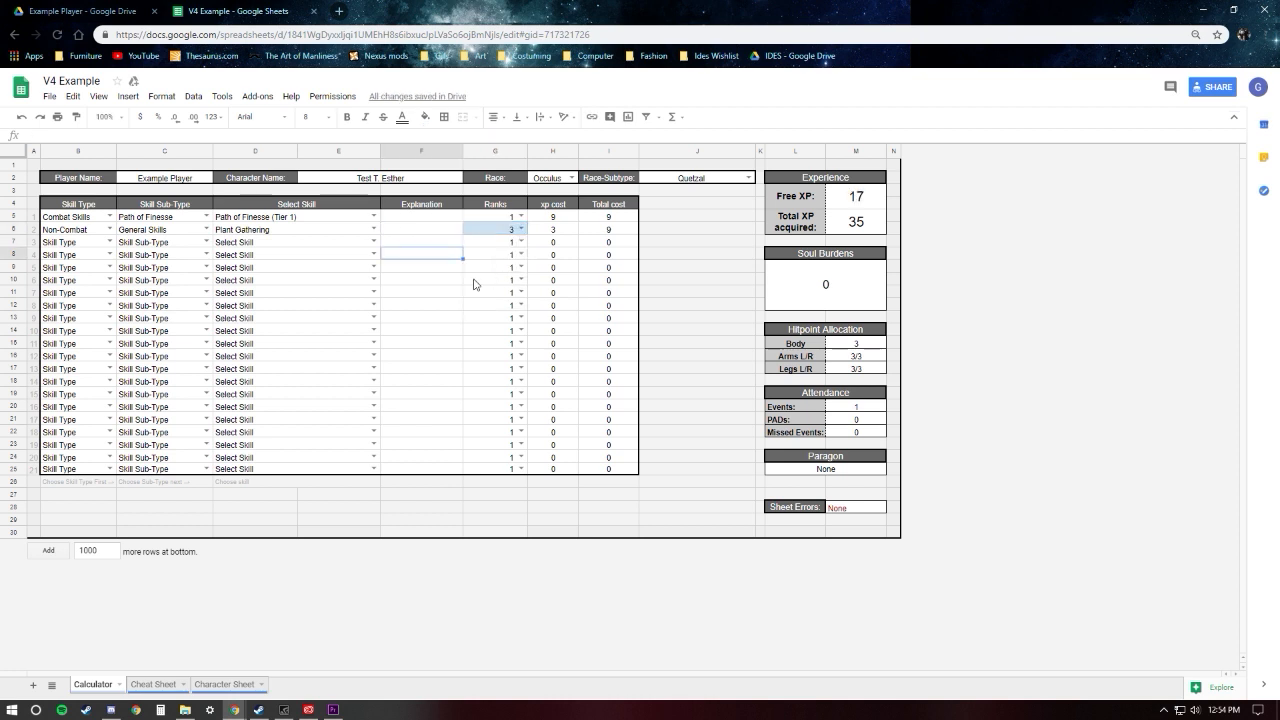
Step: Open the Cheat Sheet worksheet and review the descriptions of Path of Finesse (Tier 1) and Plant Gathering
{"action": "left_click", "coordinate": [153, 684]}
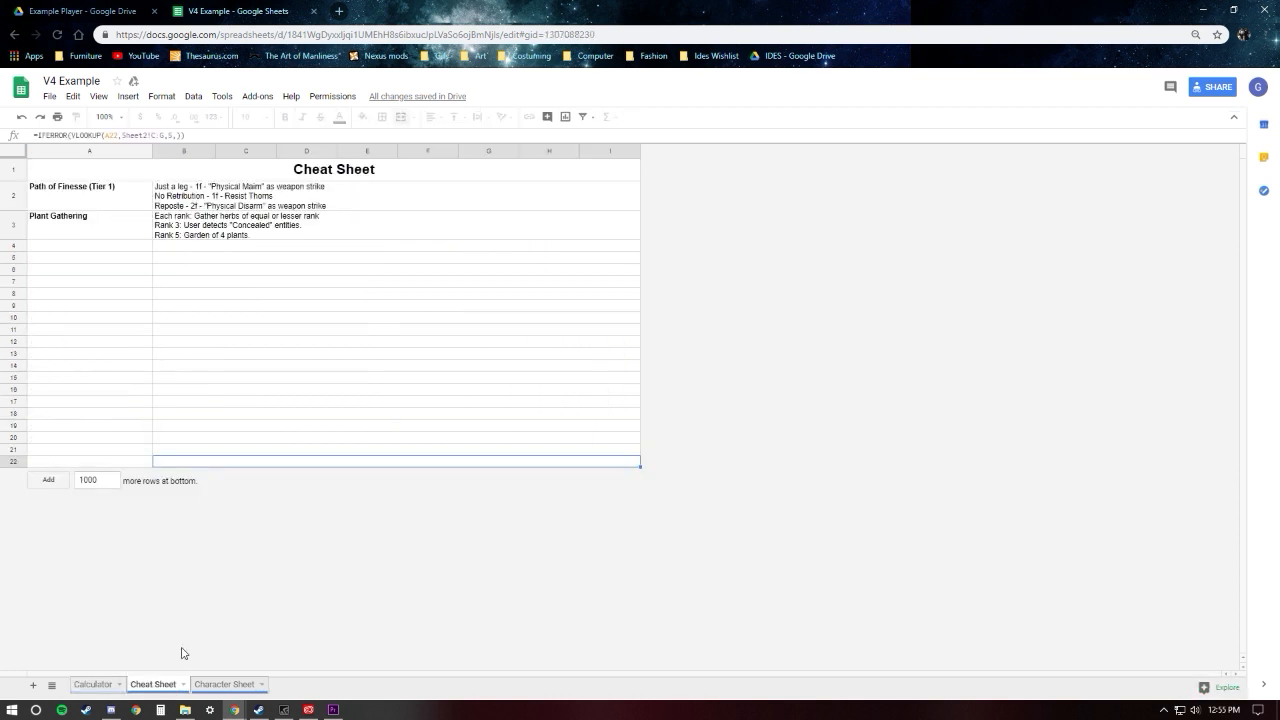
{"action": "left_click", "coordinate": [163, 200]}
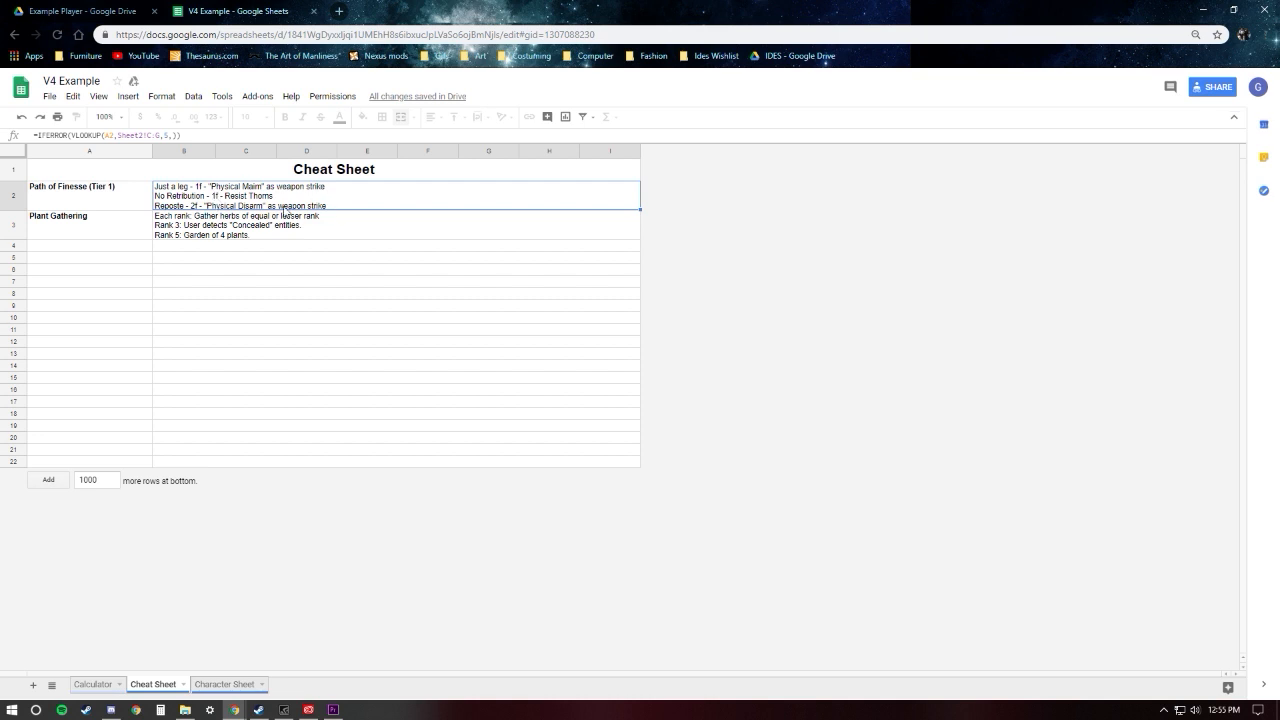
{"action": "left_click", "coordinate": [205, 227]}
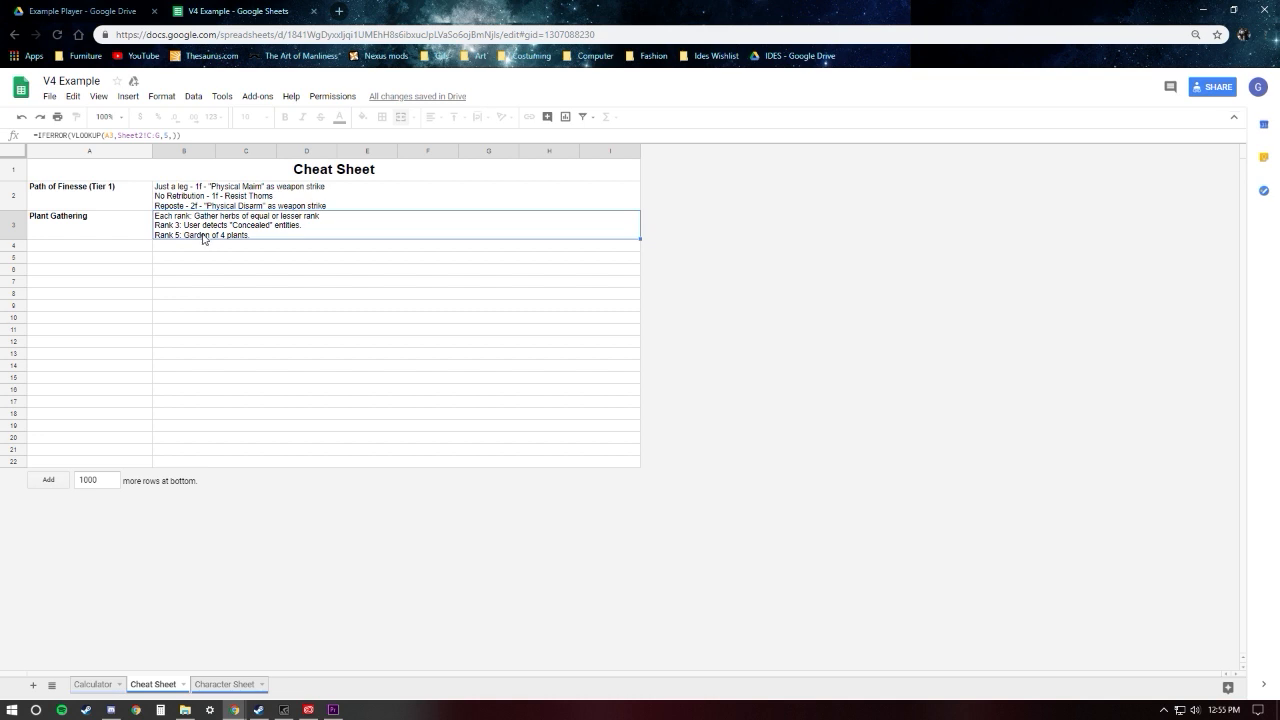
Step: Try to edit the Path of Finesse (Tier 1) description cell on the Cheat Sheet
{"action": "left_click", "coordinate": [235, 199]}
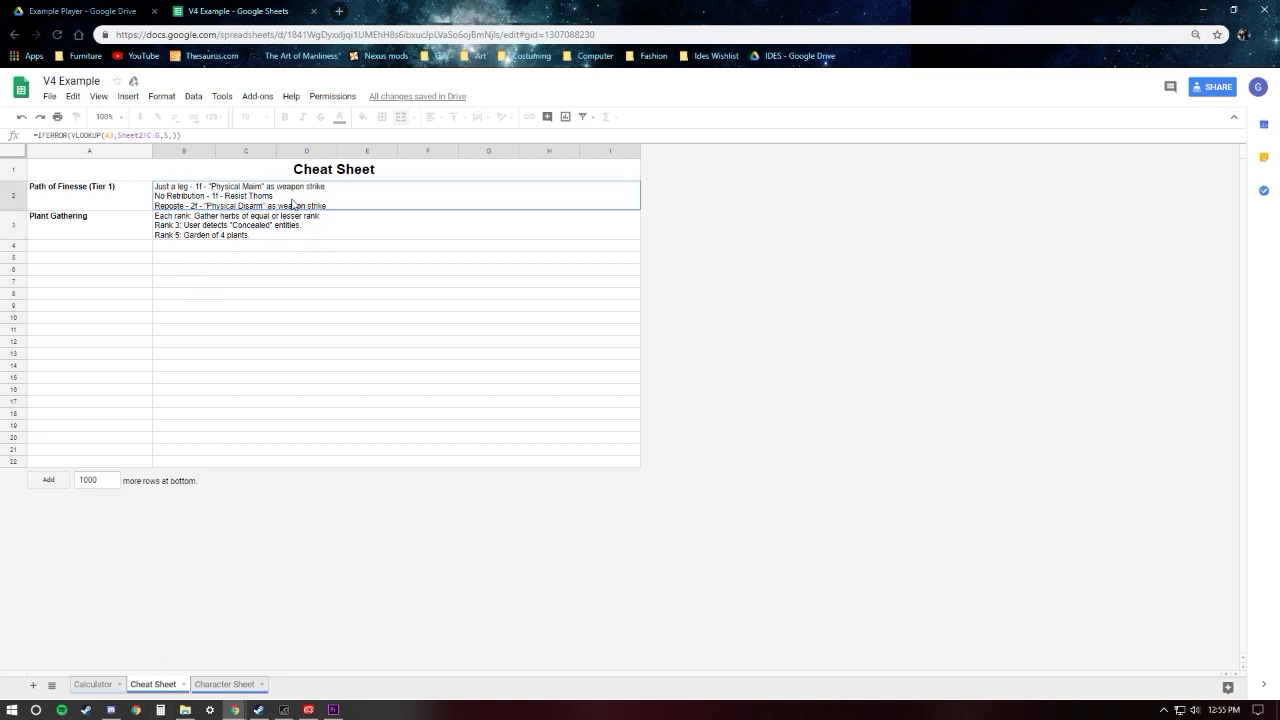
{"action": "left_click", "coordinate": [289, 237]}
{"action": "double_click", "coordinate": [311, 190]}
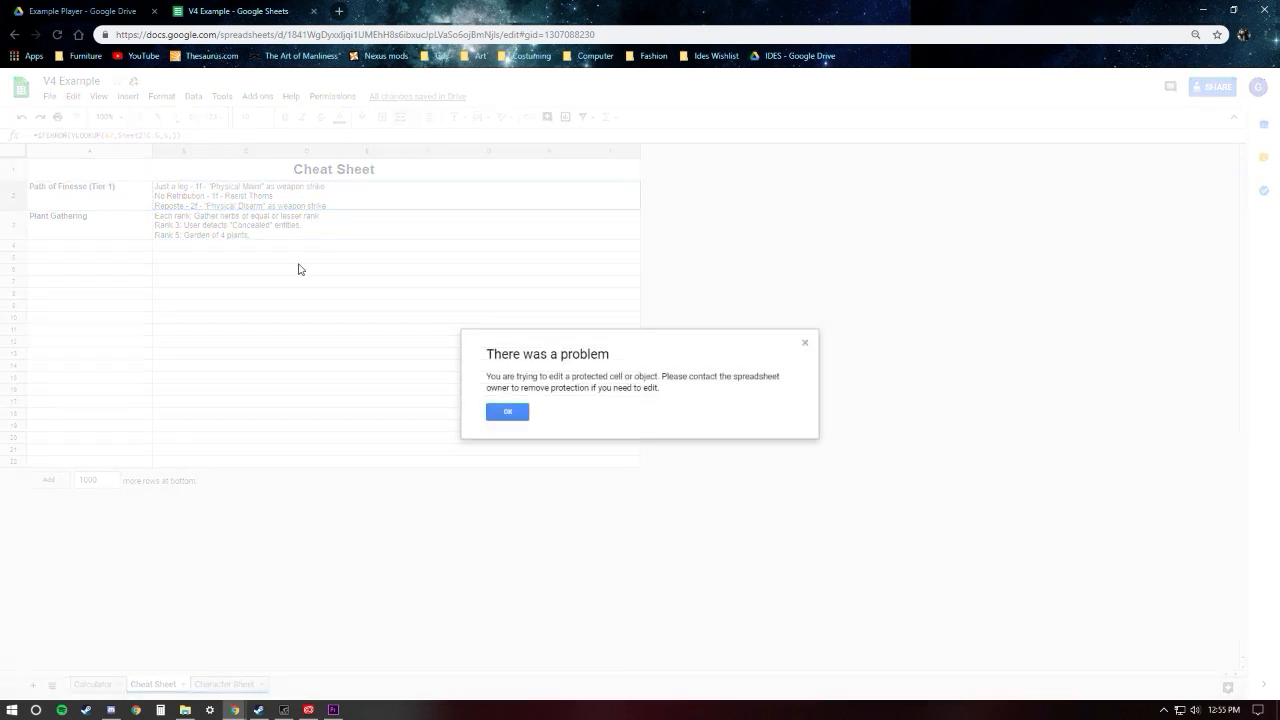
{"action": "left_click", "coordinate": [805, 343]}
Step: Inspect the empty description cells below Plant Gathering, down to row 8 of the Cheat Sheet
{"action": "left_click", "coordinate": [314, 277]}
{"action": "left_click", "coordinate": [303, 257]}
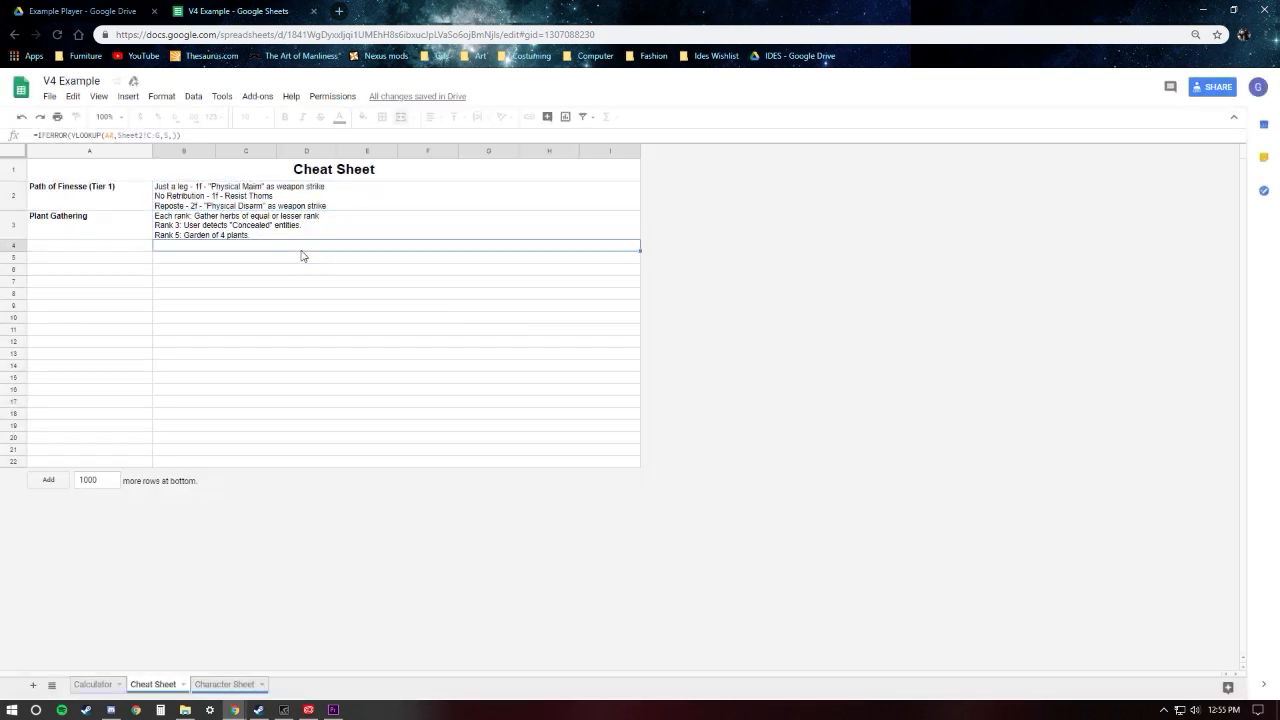
{"action": "left_click", "coordinate": [293, 270]}
{"action": "left_click", "coordinate": [290, 282]}
{"action": "left_click", "coordinate": [288, 294]}
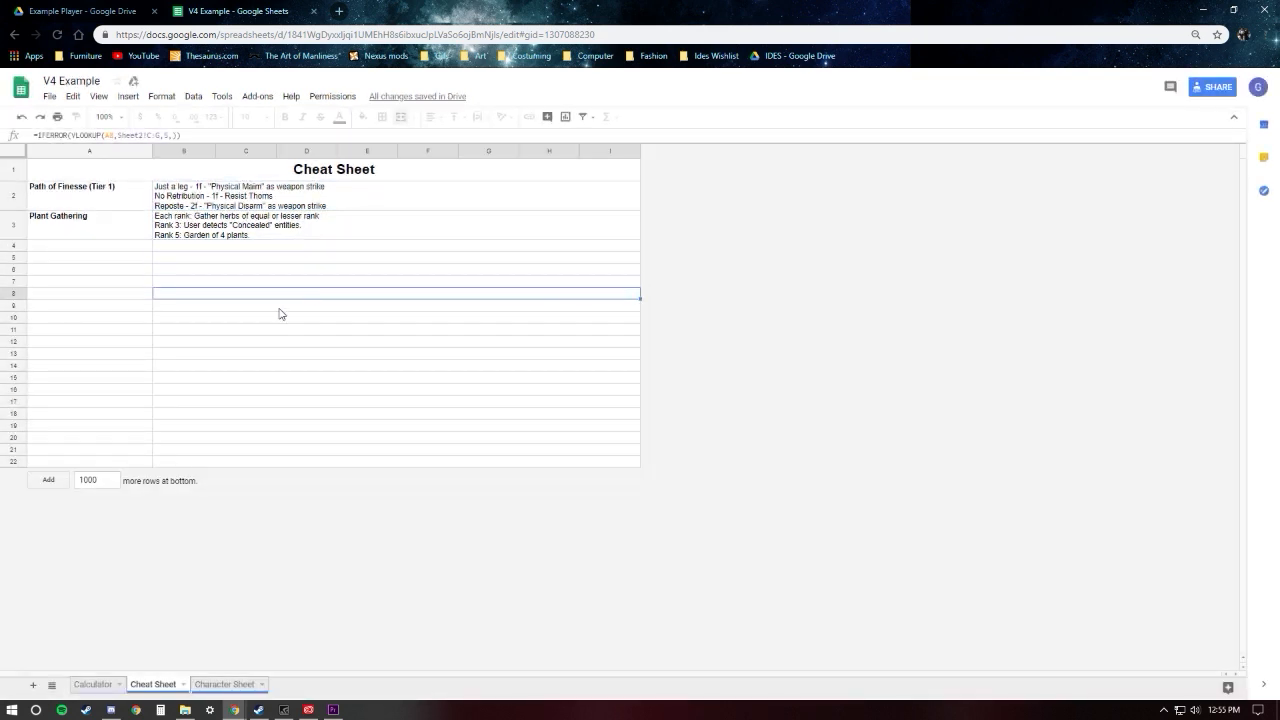
Step: Inspect the empty description cells in rows 9, 10 and 12 of the Cheat Sheet, and return to the Calculator worksheet
{"action": "left_click", "coordinate": [285, 305]}
{"action": "left_click", "coordinate": [278, 318]}
{"action": "left_click", "coordinate": [275, 340]}
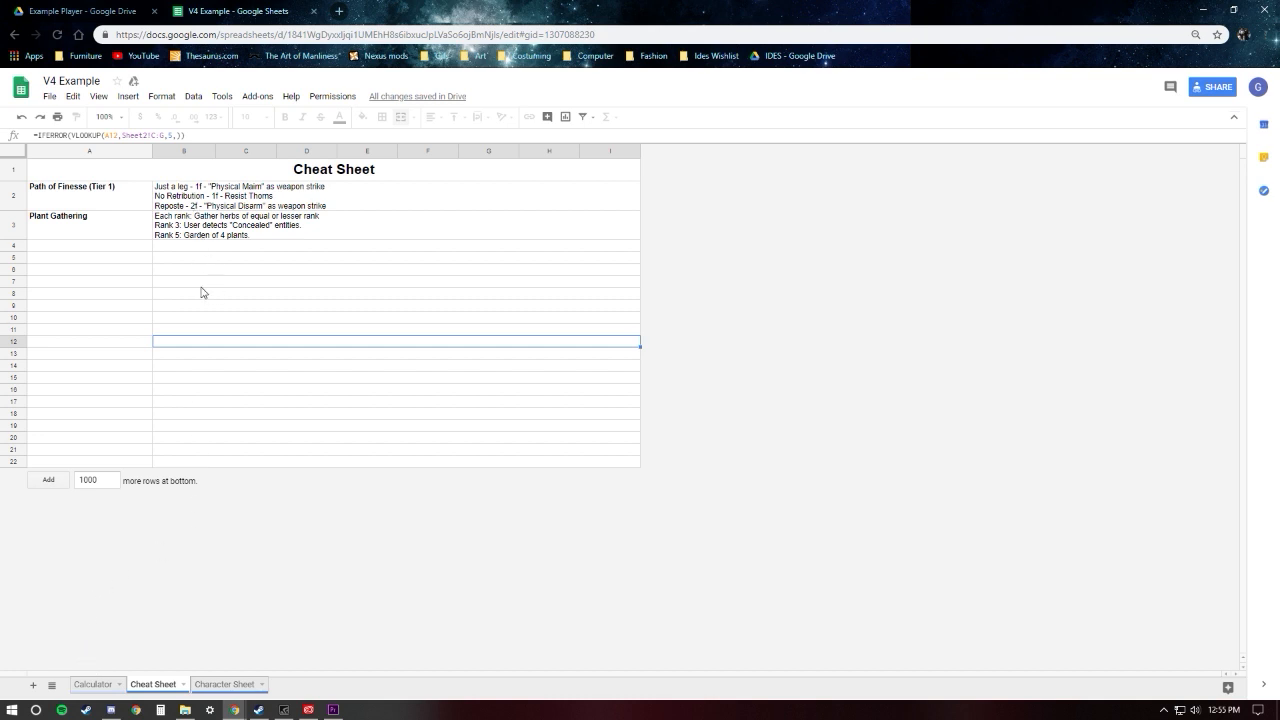
{"action": "left_click", "coordinate": [99, 686]}
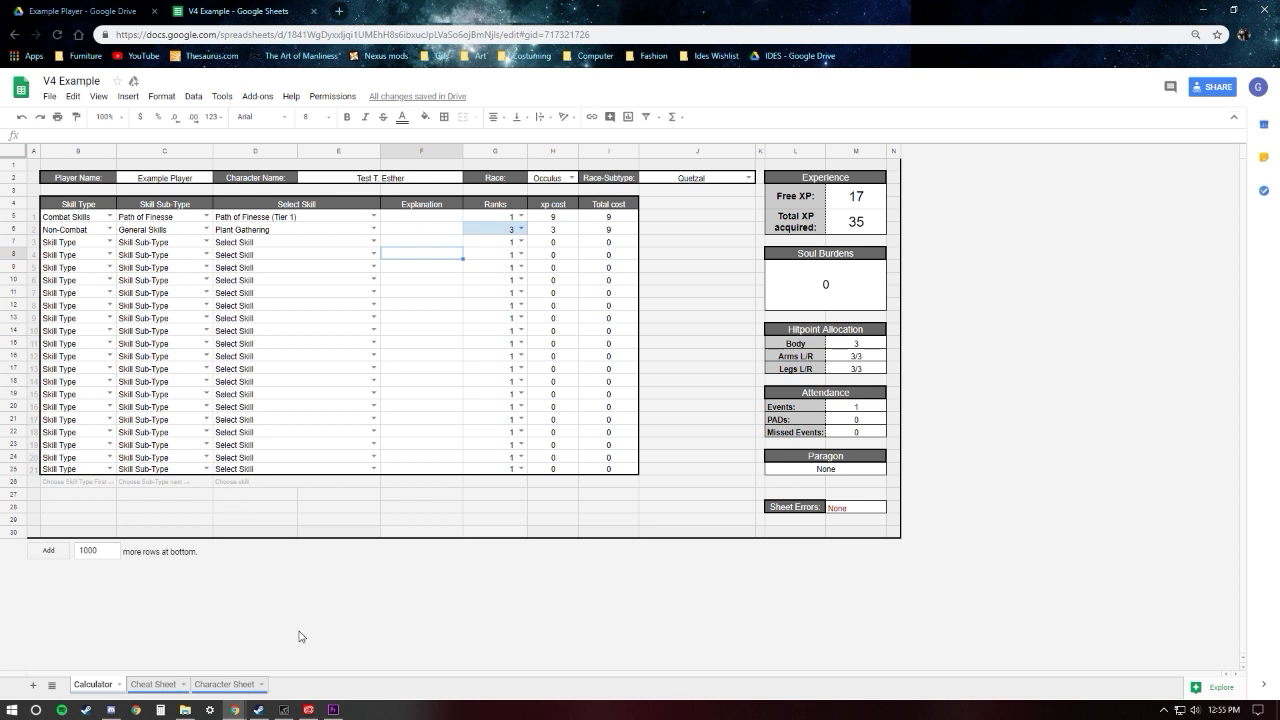
Step: Review the character details and the skill table on the Character Sheet worksheet, and go back to the Calculator worksheet
{"action": "left_click", "coordinate": [222, 685]}
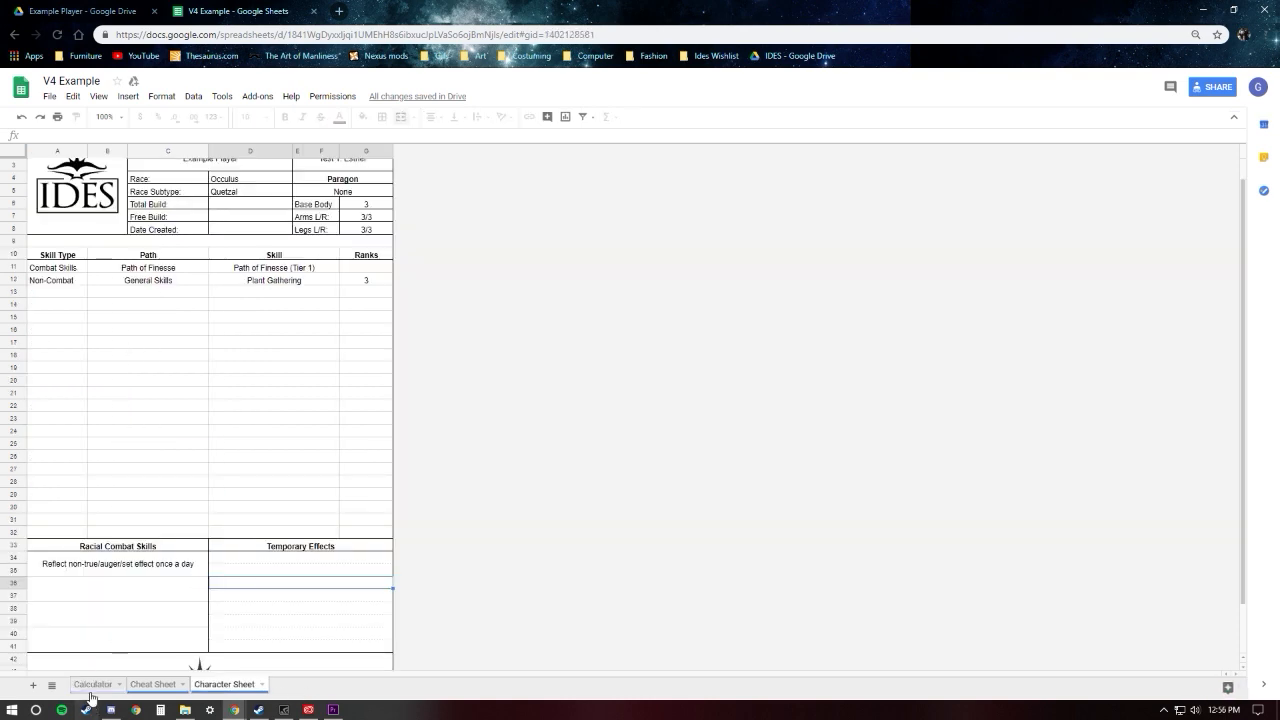
{"action": "scroll", "coordinate": [160, 453], "scroll_direction": "down", "scroll_amount": 2}
{"action": "scroll", "coordinate": [237, 477], "scroll_direction": "up", "scroll_amount": 3}
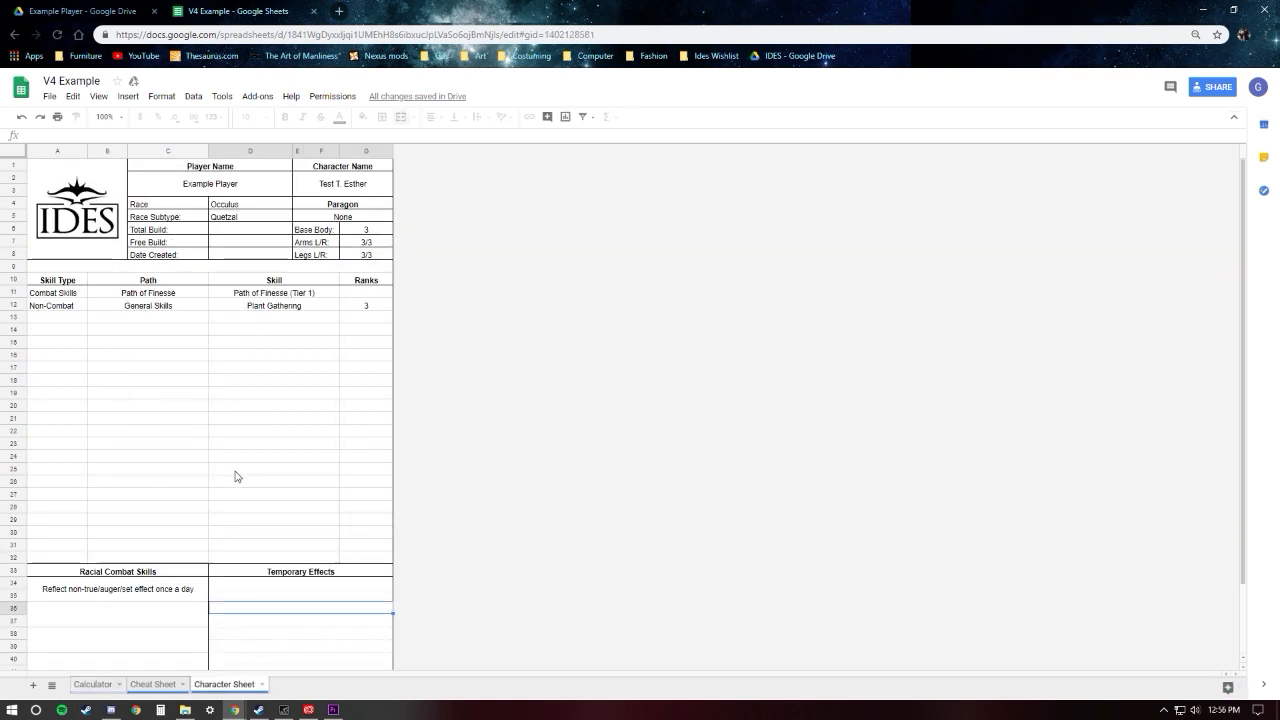
{"action": "left_click", "coordinate": [255, 428]}
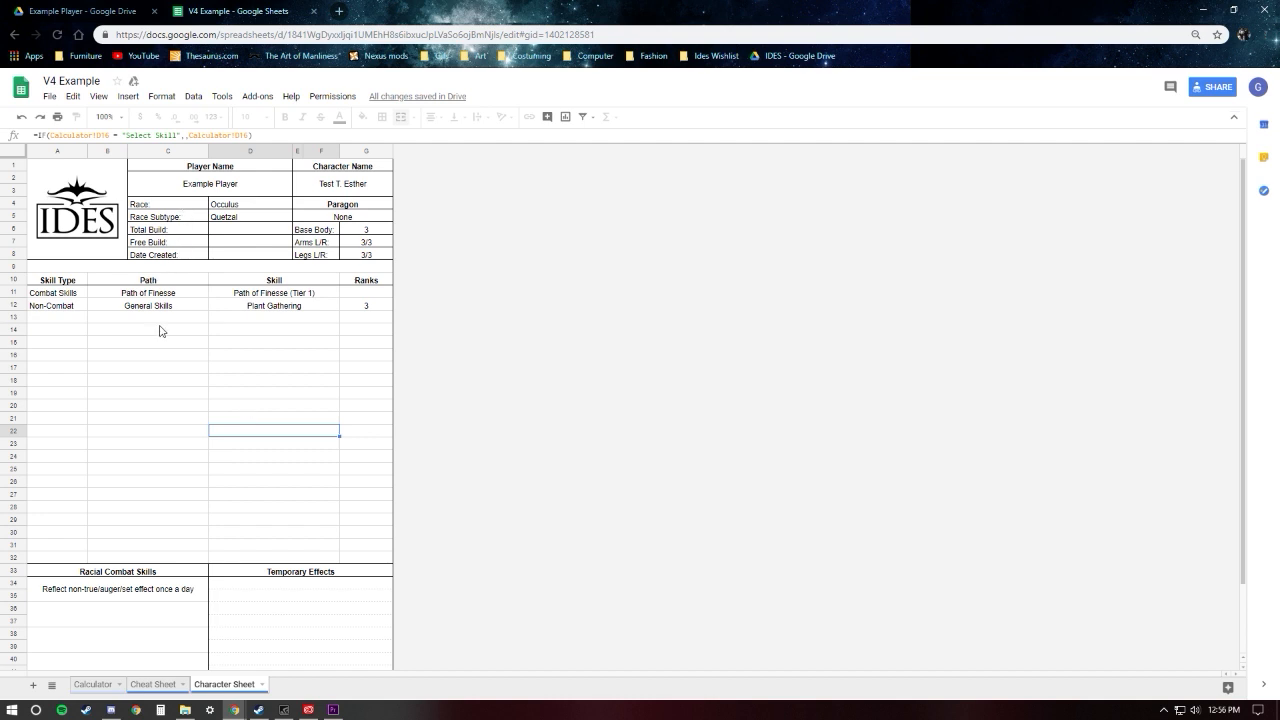
{"action": "left_click", "coordinate": [105, 688]}
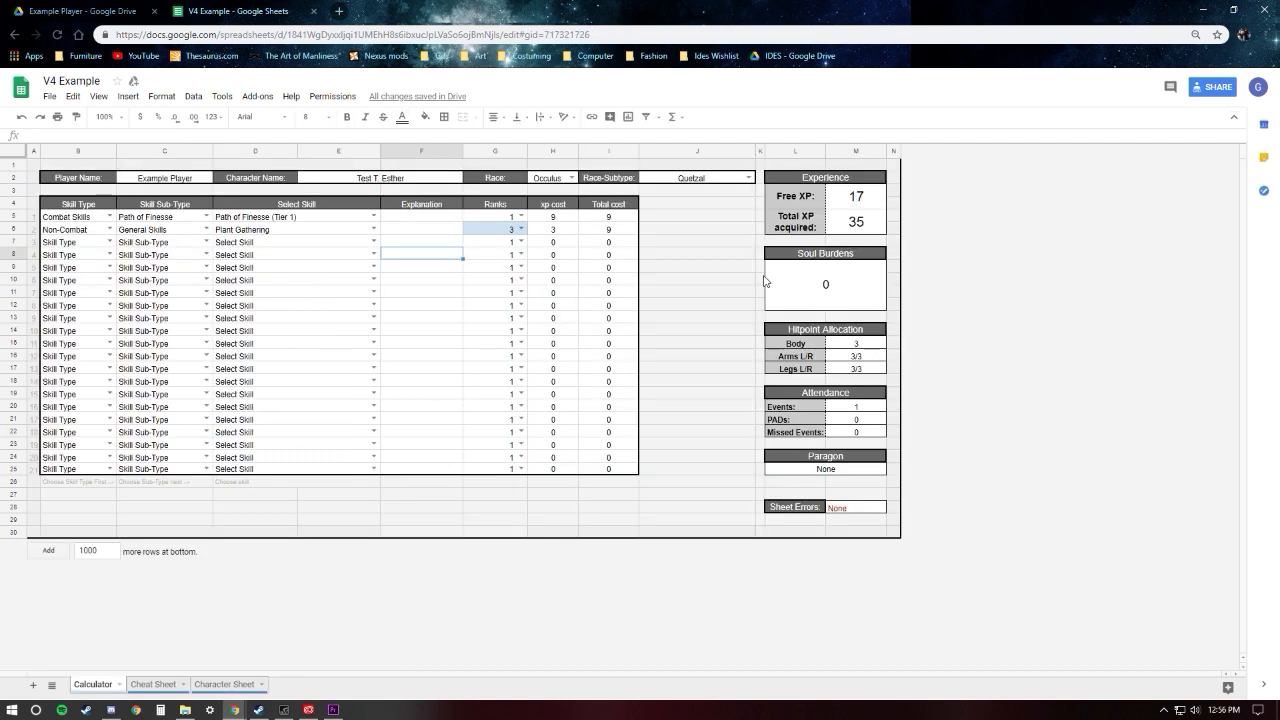
Step: Inspect the Combat Skills entry and the first Racial Combat Skills entry on the Character Sheet, and return to the Calculator
{"action": "left_click", "coordinate": [215, 689]}
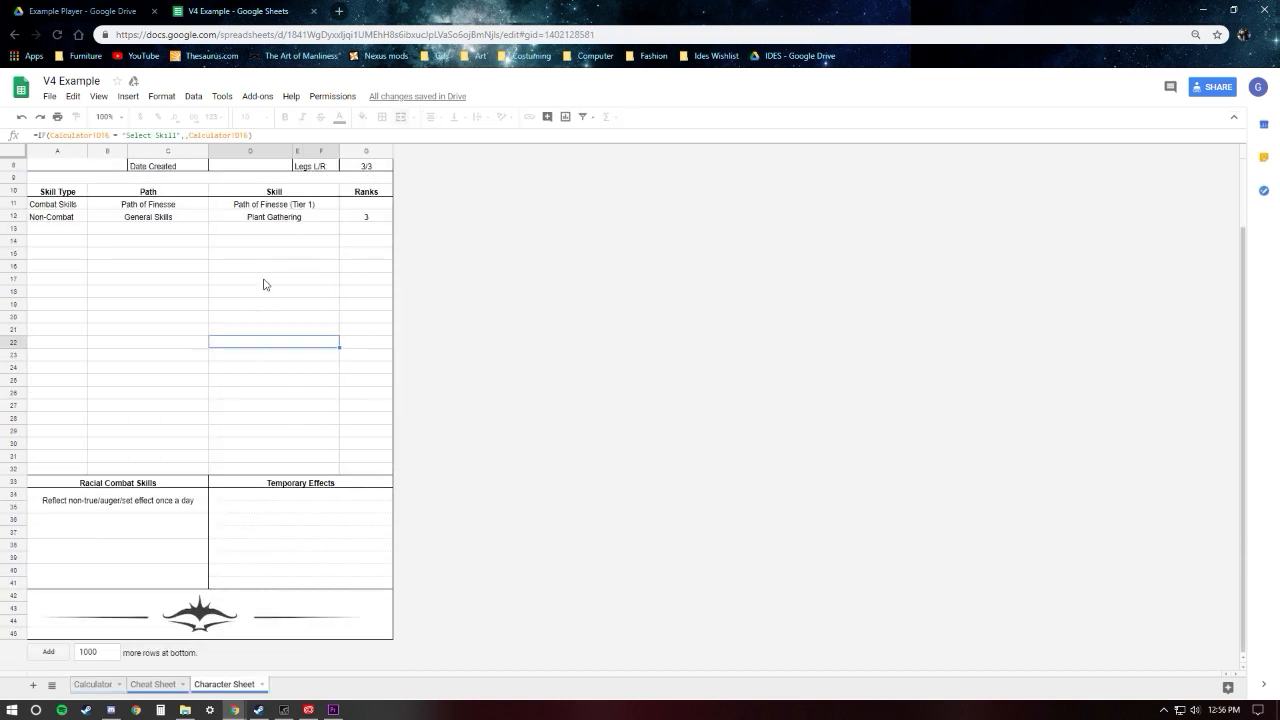
{"action": "scroll", "coordinate": [264, 280], "scroll_direction": "down", "scroll_amount": 2}
{"action": "left_click", "coordinate": [77, 205]}
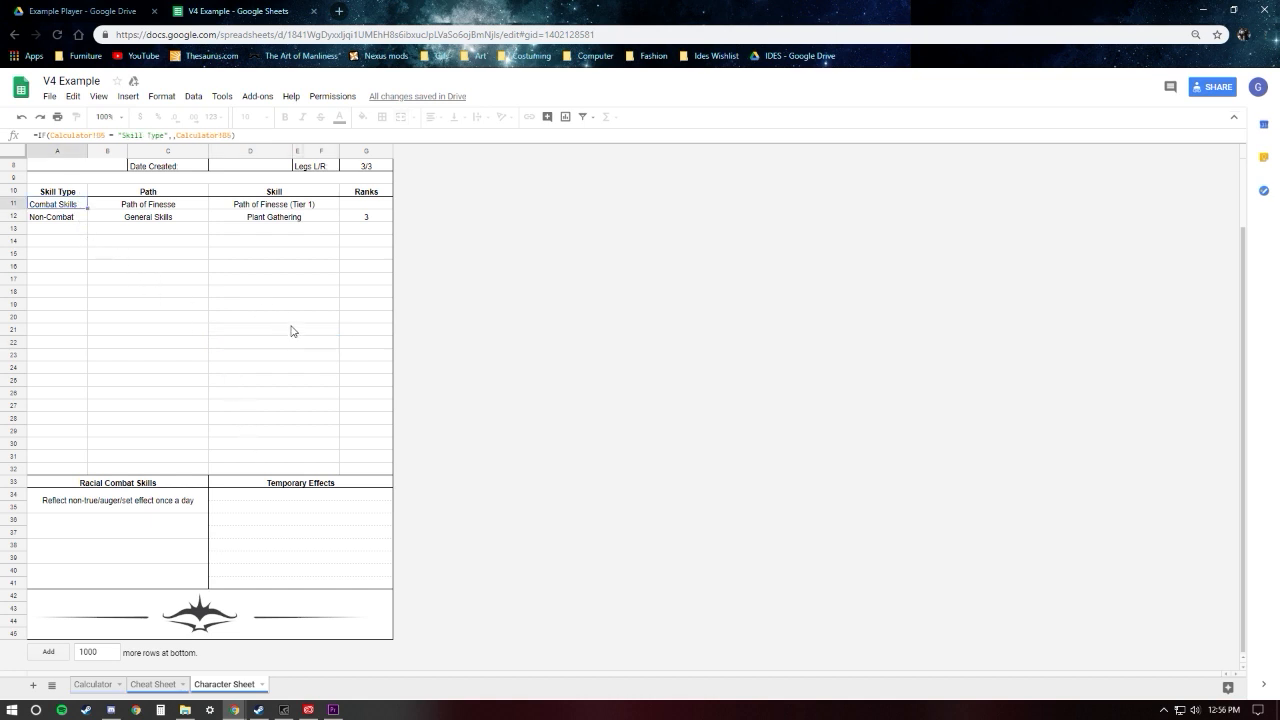
{"action": "left_click", "coordinate": [111, 506]}
{"action": "scroll", "coordinate": [255, 517], "scroll_direction": "up", "scroll_amount": 2}
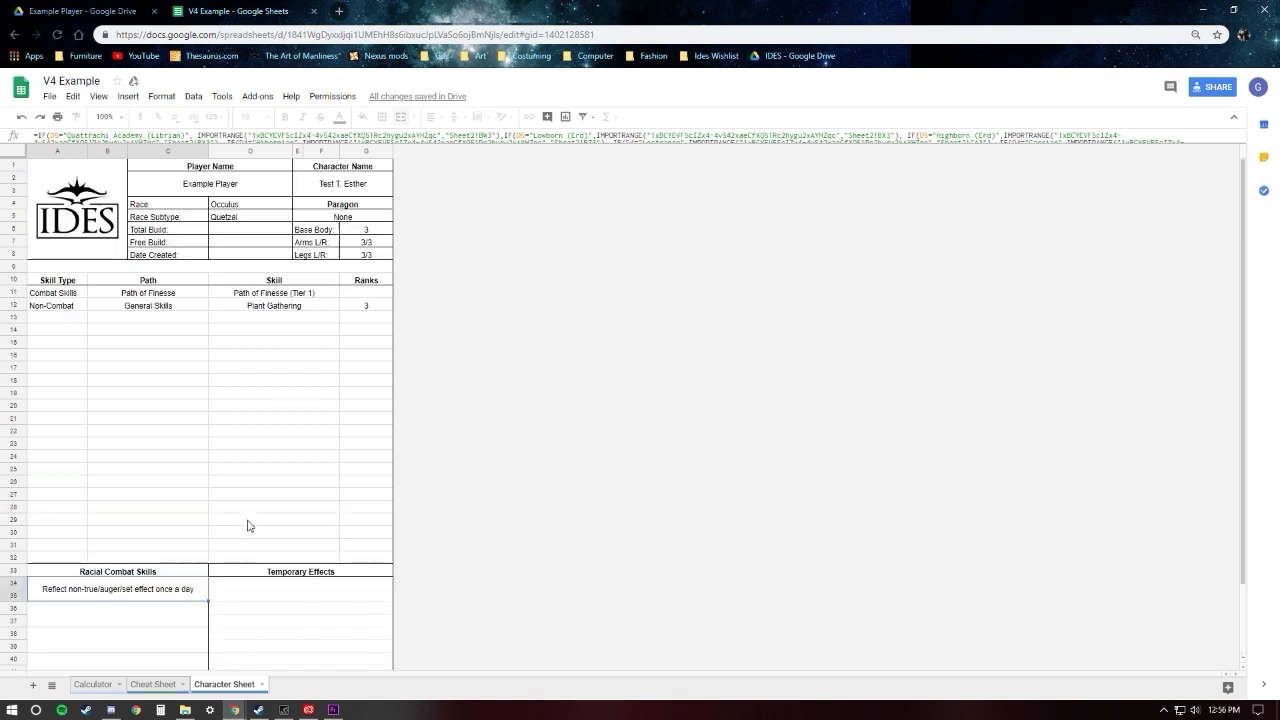
{"action": "left_click", "coordinate": [94, 685]}
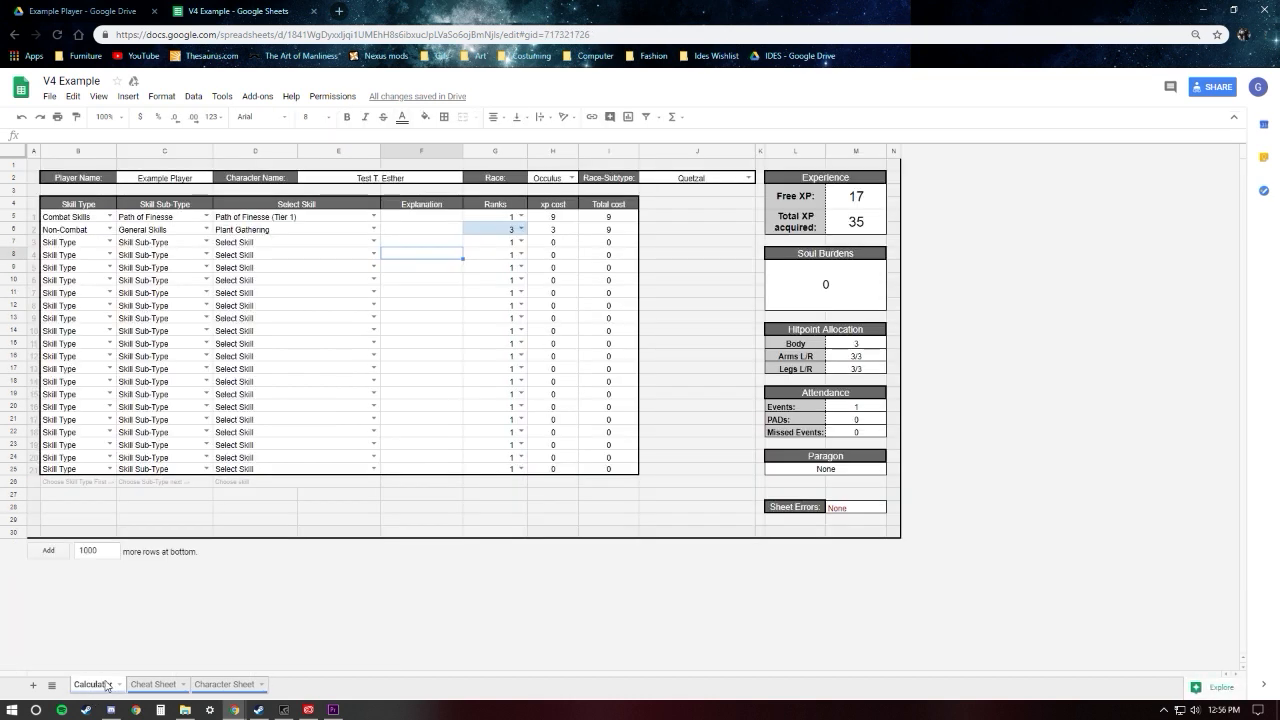
Step: Change the character's Race to Prelly and the Race-Subtype to None
{"action": "left_click", "coordinate": [417, 334]}
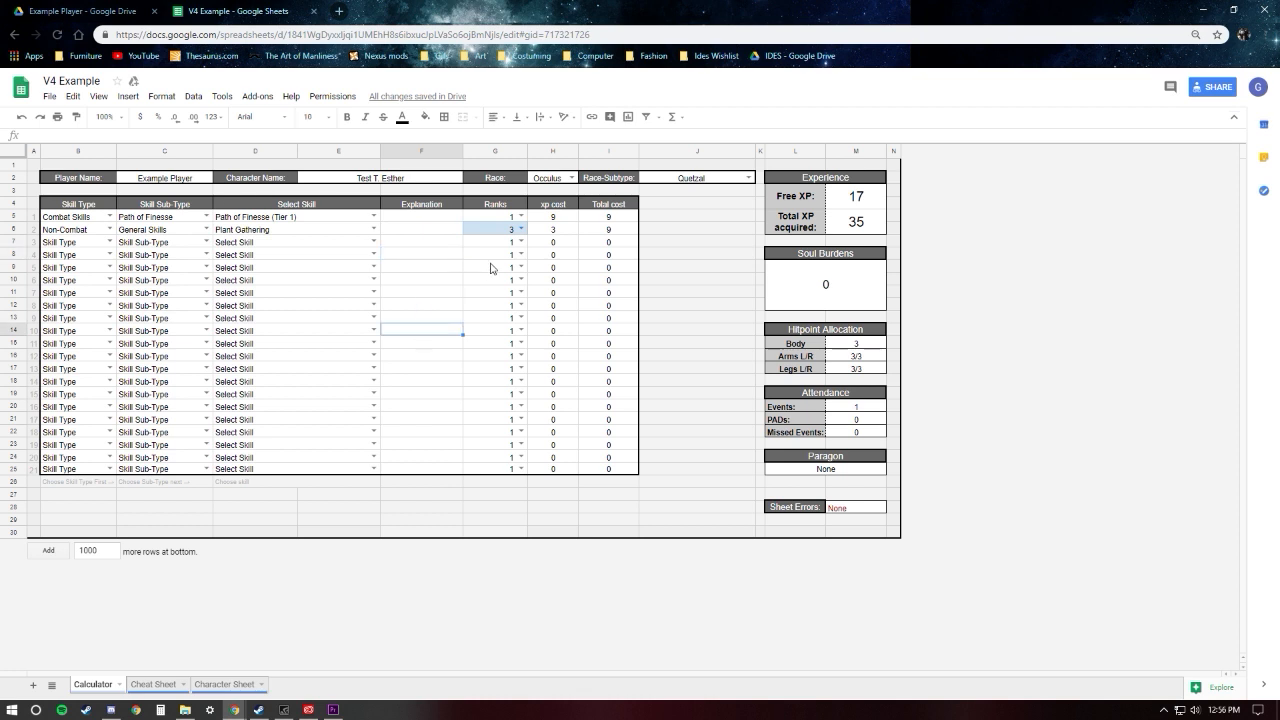
{"action": "left_click", "coordinate": [572, 178]}
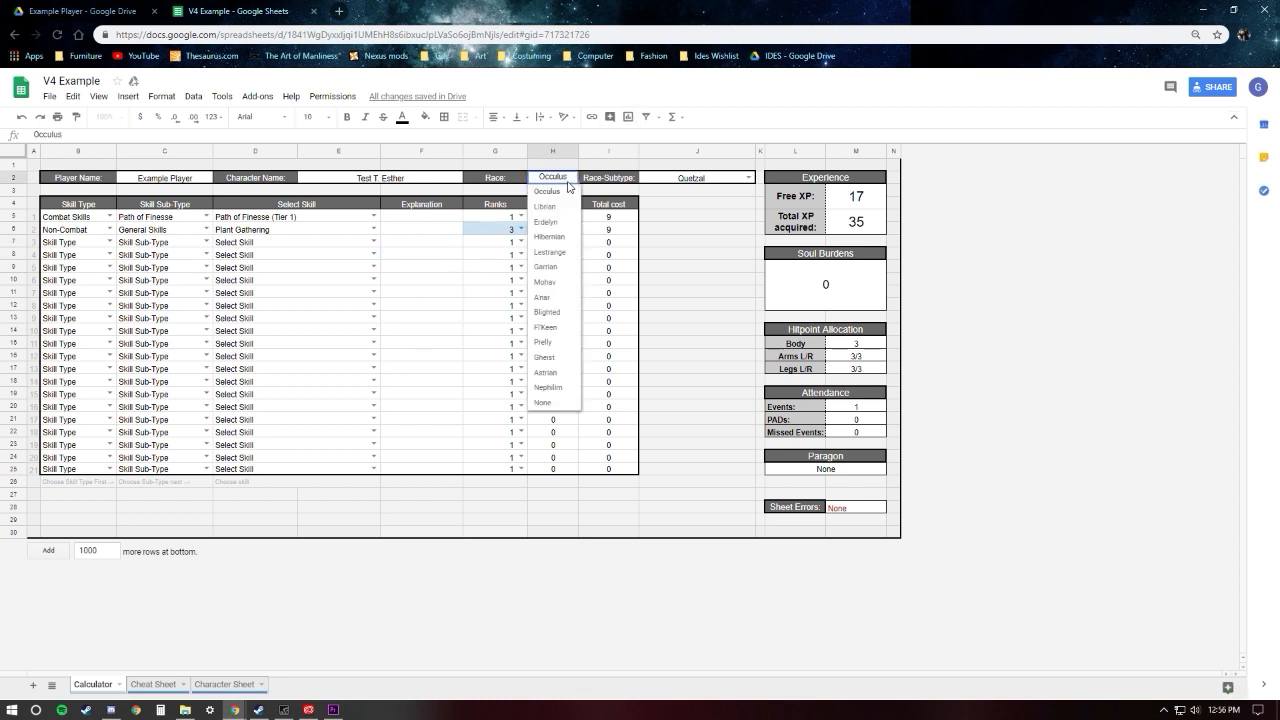
{"action": "left_click", "coordinate": [558, 342]}
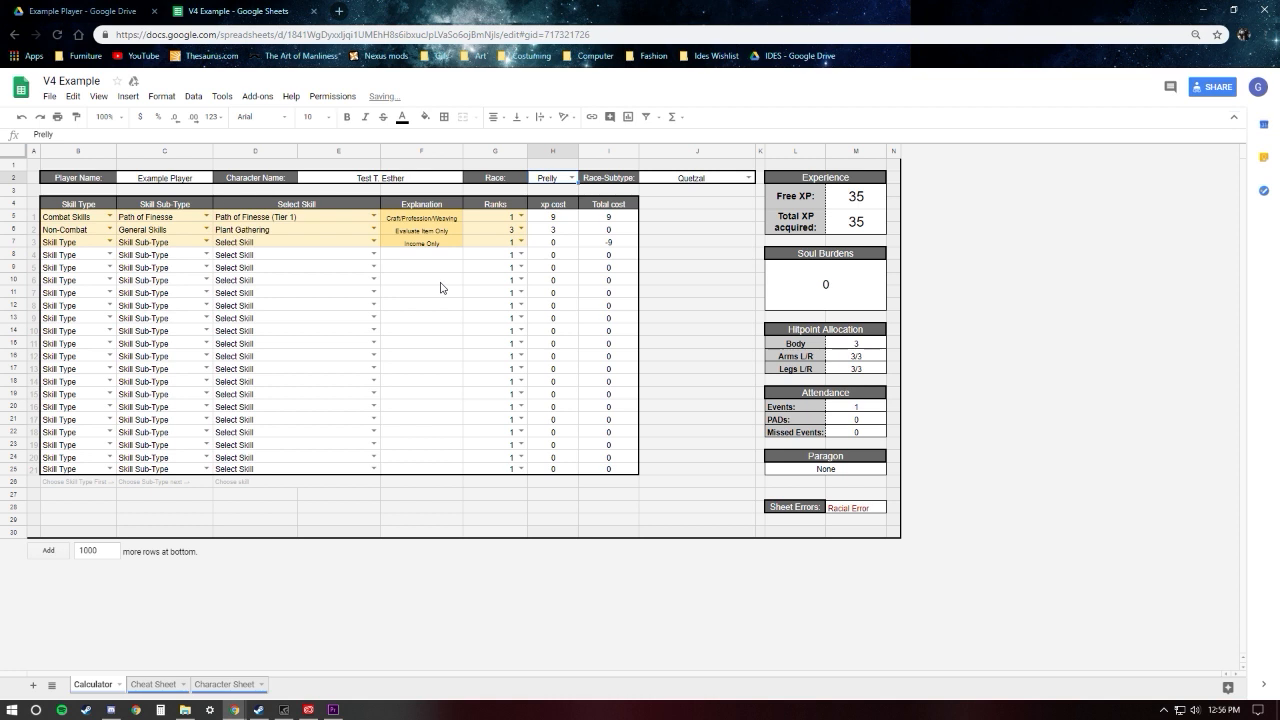
{"action": "left_click", "coordinate": [748, 177]}
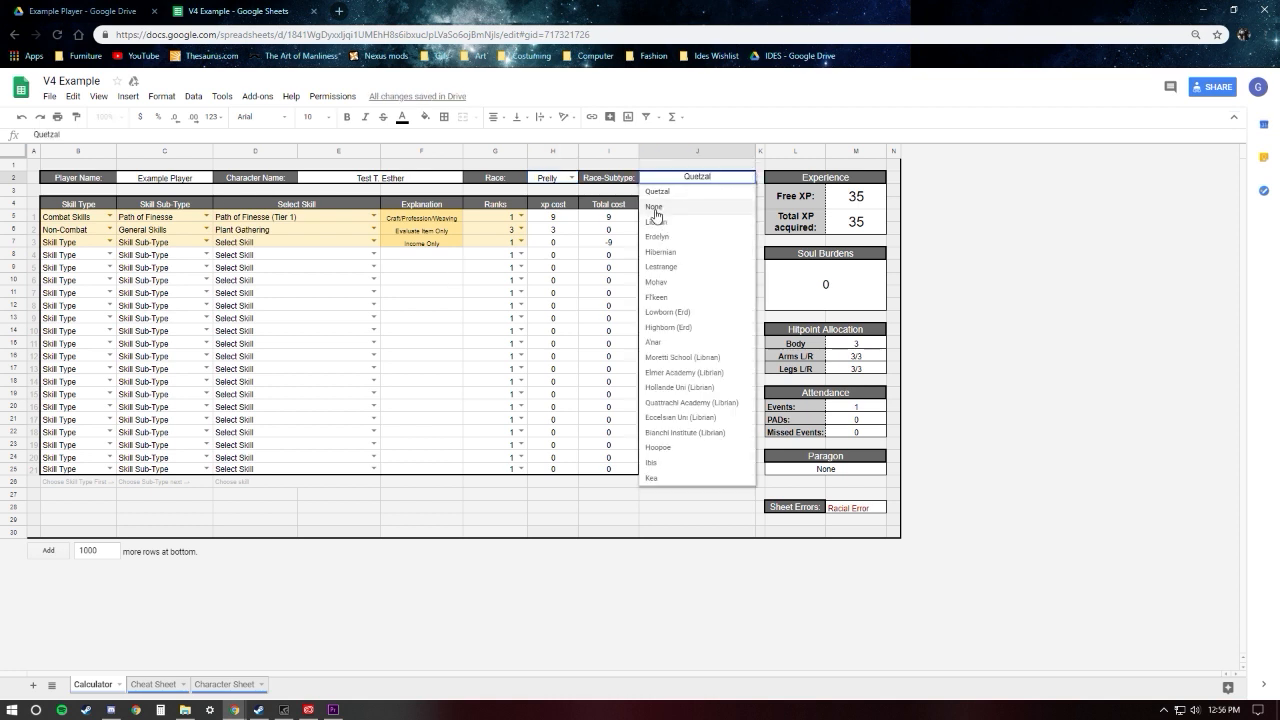
{"action": "left_click", "coordinate": [663, 212]}
{"action": "left_click", "coordinate": [409, 269]}
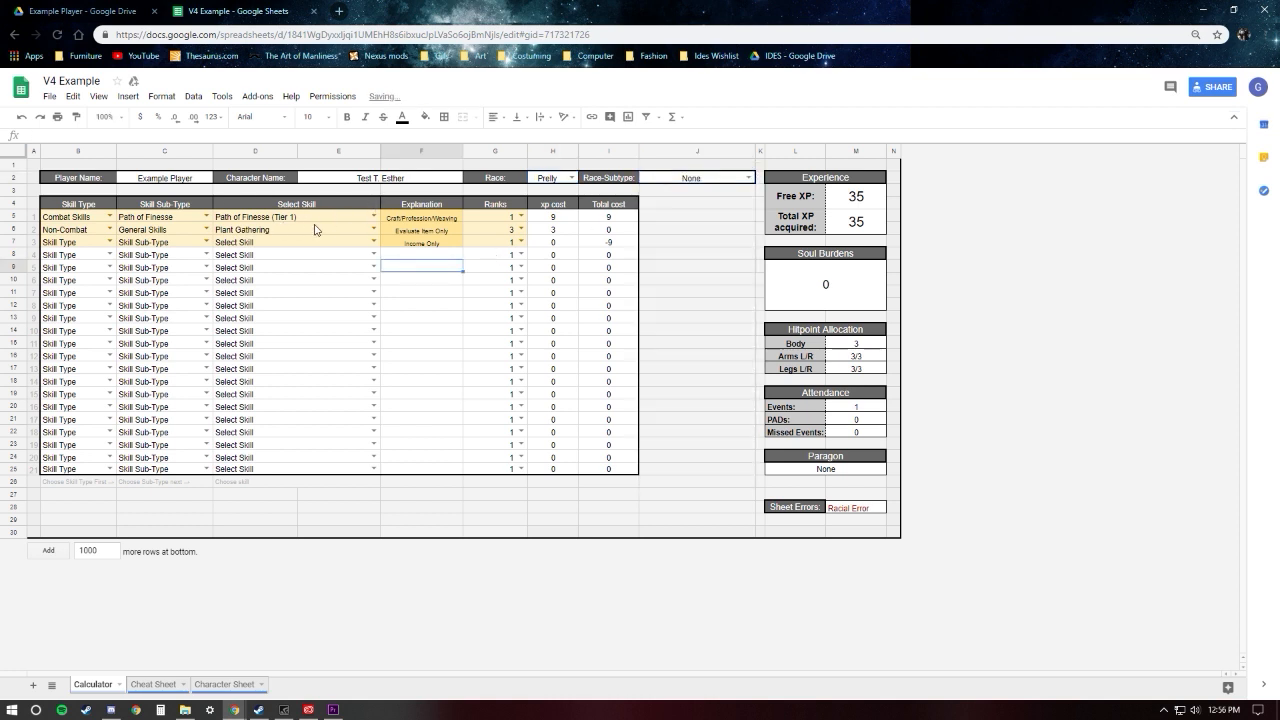
Step: Examine the Explanation cells of the first three skill rows for the Prelly racial skill requirements
{"action": "left_click", "coordinate": [418, 231]}
{"action": "left_click", "coordinate": [420, 243]}
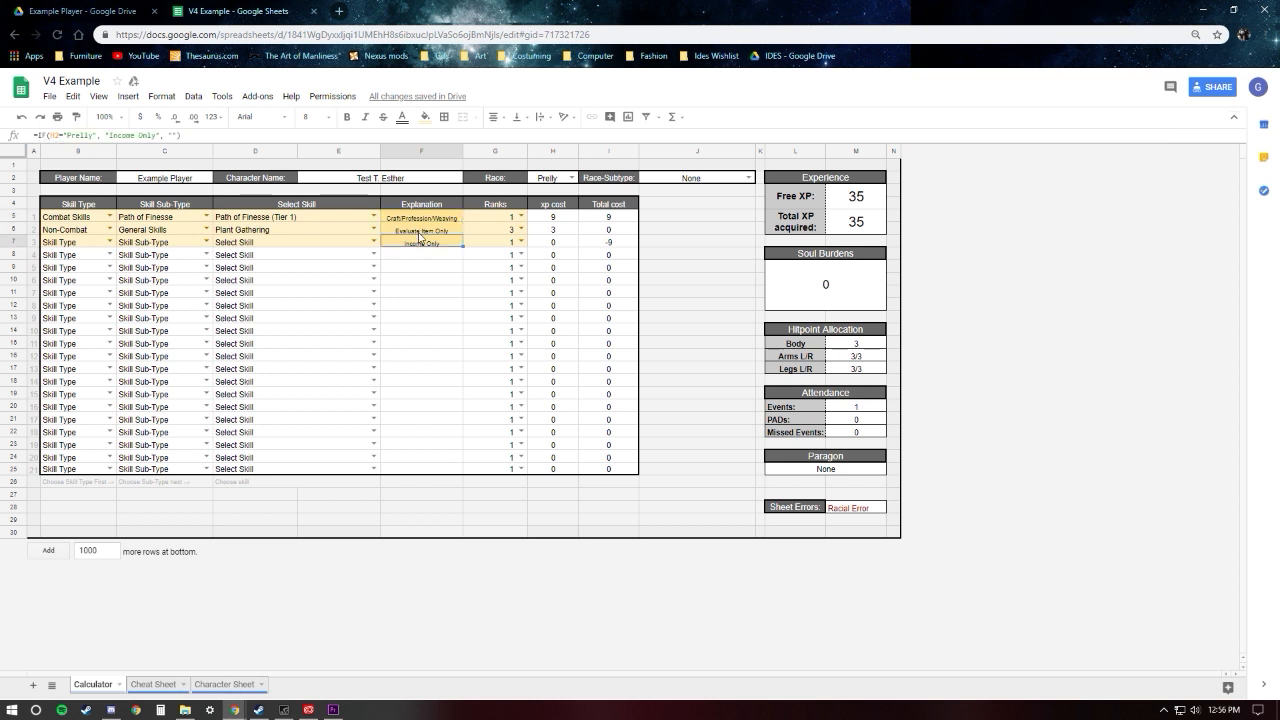
{"action": "left_click", "coordinate": [420, 219]}
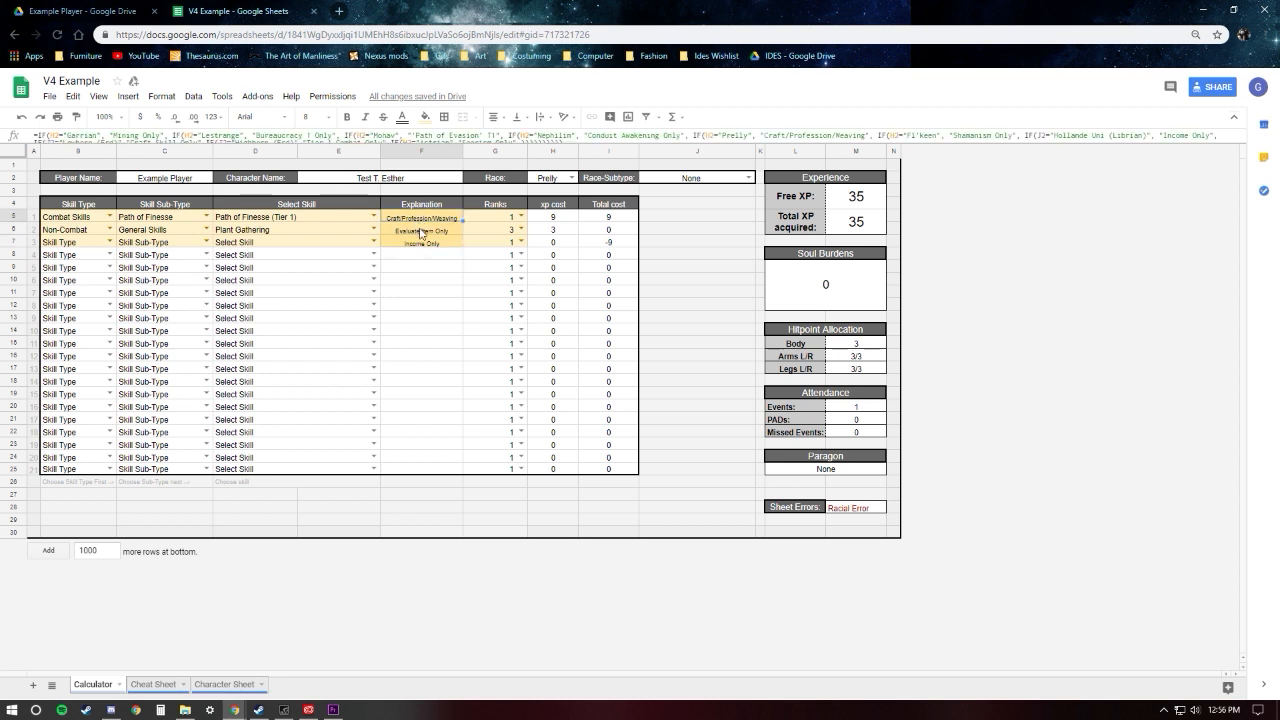
{"action": "left_click", "coordinate": [411, 266]}
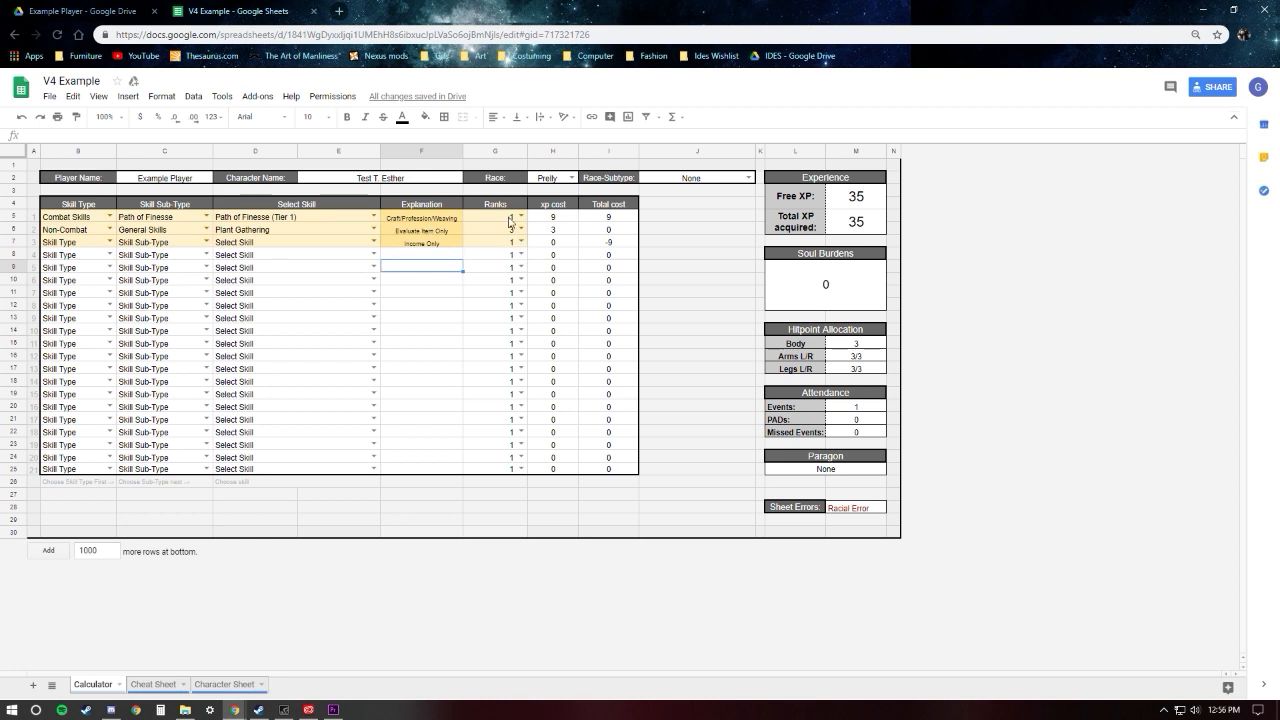
{"action": "left_click", "coordinate": [443, 235]}
{"action": "left_click", "coordinate": [442, 246]}
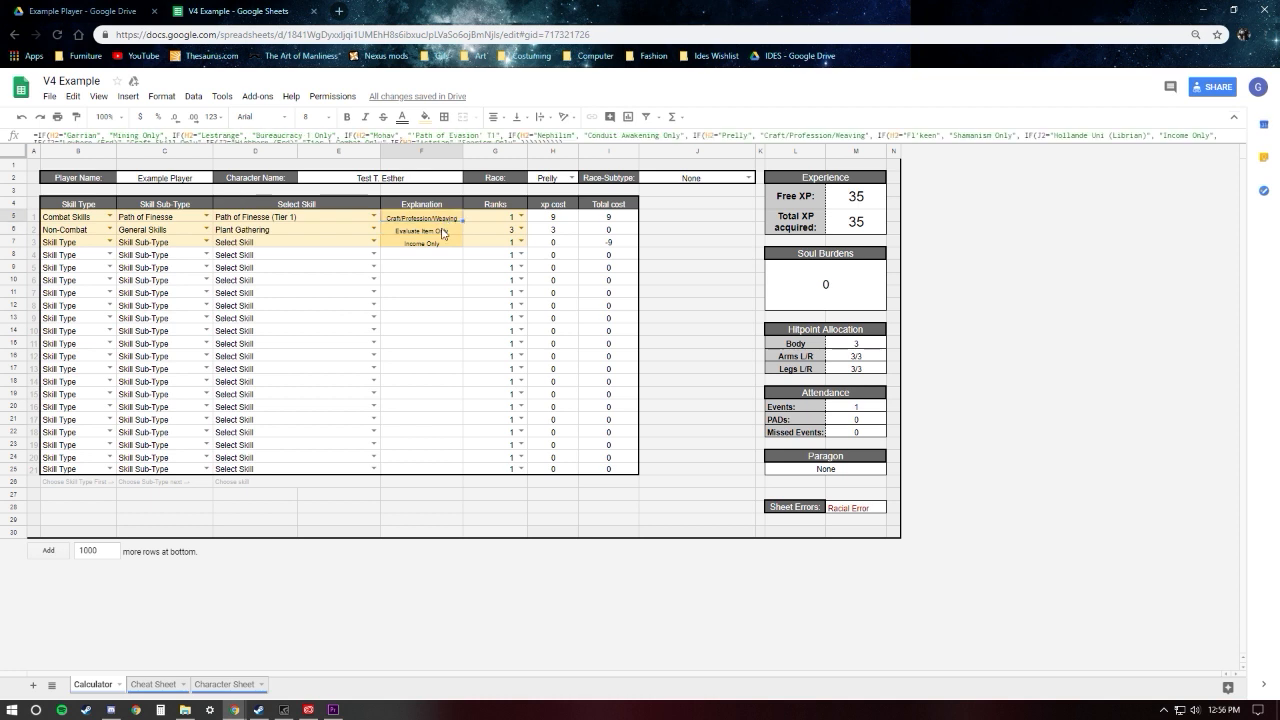
{"action": "left_click", "coordinate": [439, 254]}
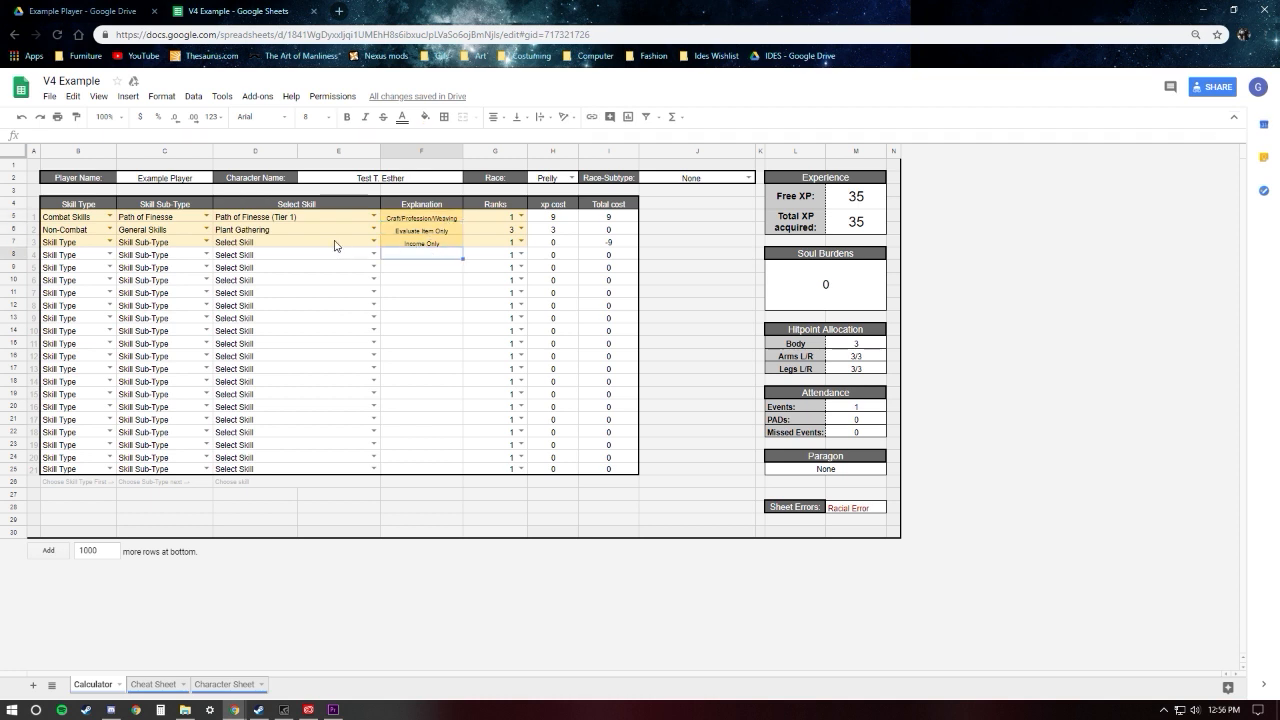
{"action": "left_click", "coordinate": [411, 218]}
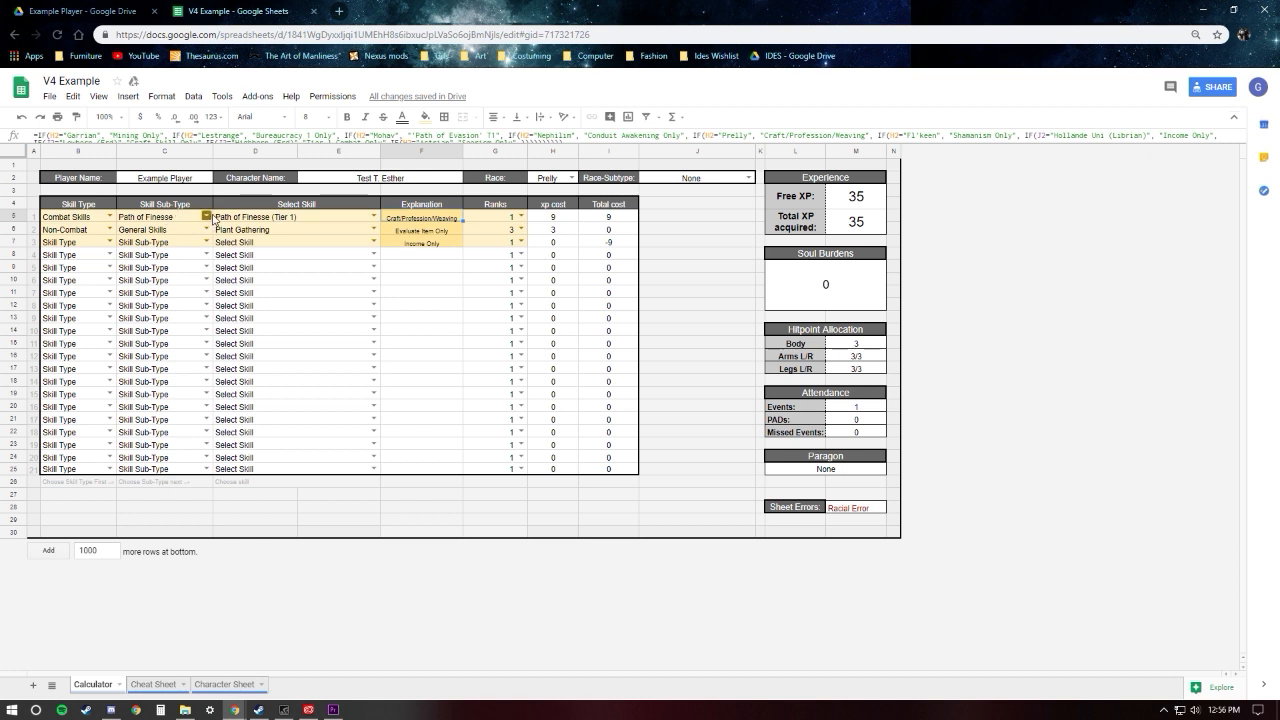
Step: Set the first skill row to Non-Combat, Craft Skills and Cooking
{"action": "left_click", "coordinate": [110, 216]}
{"action": "left_click", "coordinate": [88, 261]}
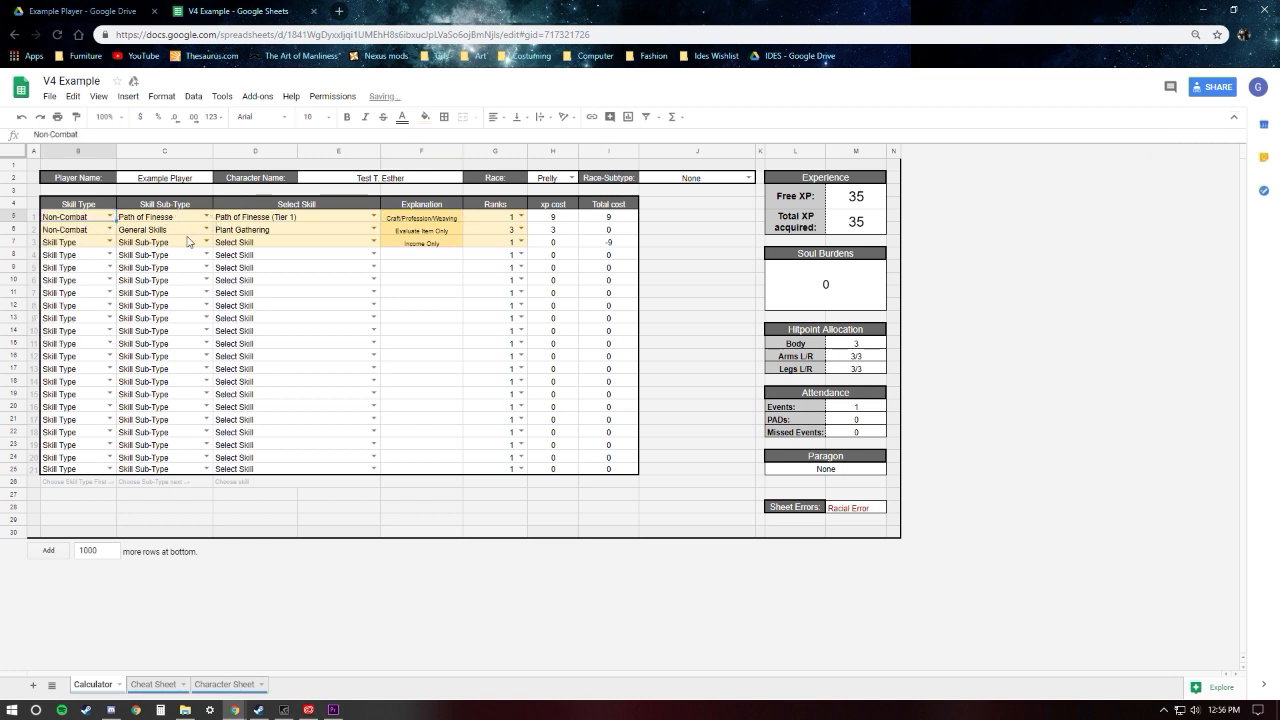
{"action": "left_click", "coordinate": [206, 216]}
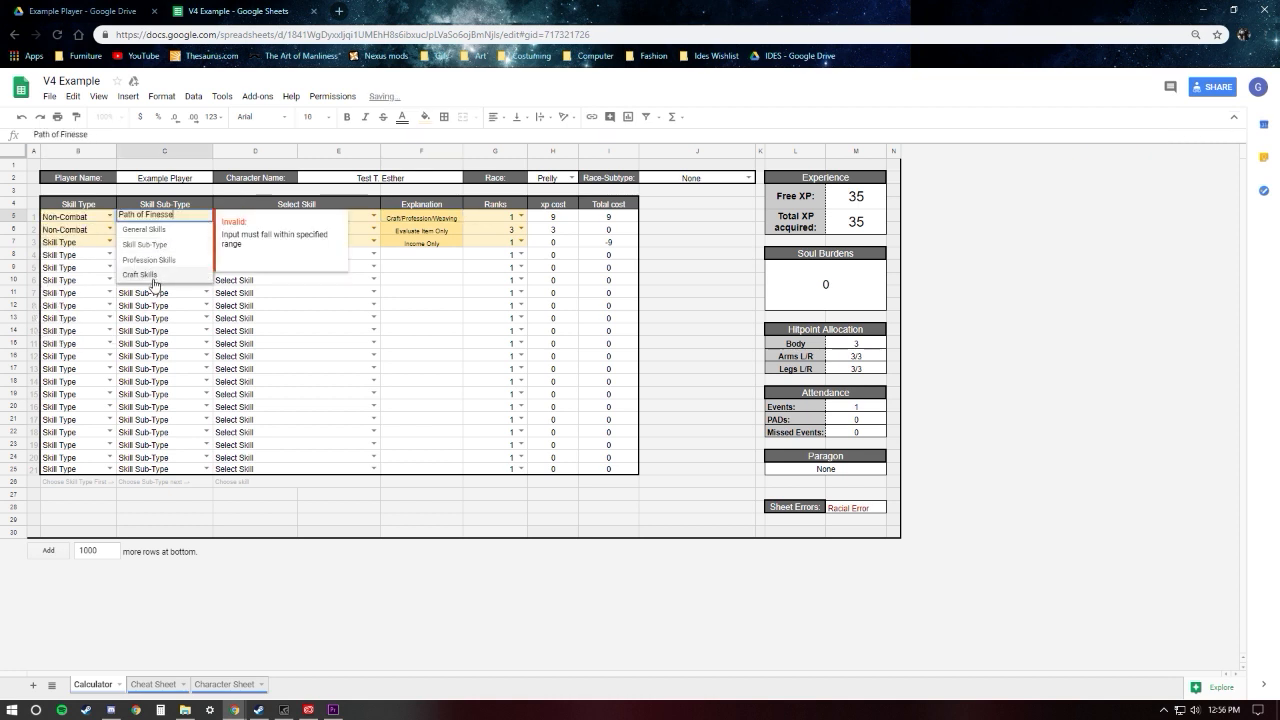
{"action": "left_click", "coordinate": [150, 276]}
{"action": "left_click", "coordinate": [330, 304]}
{"action": "left_click", "coordinate": [374, 216]}
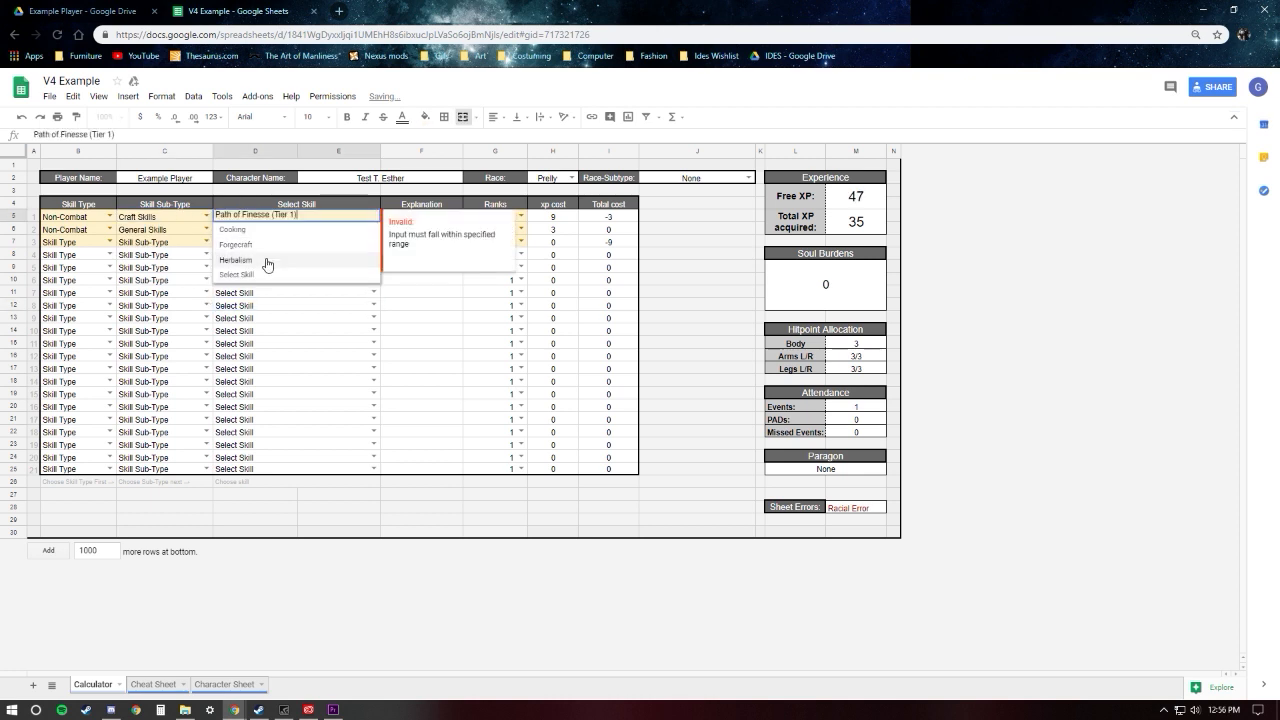
{"action": "left_click", "coordinate": [245, 232]}
{"action": "left_click", "coordinate": [411, 298]}
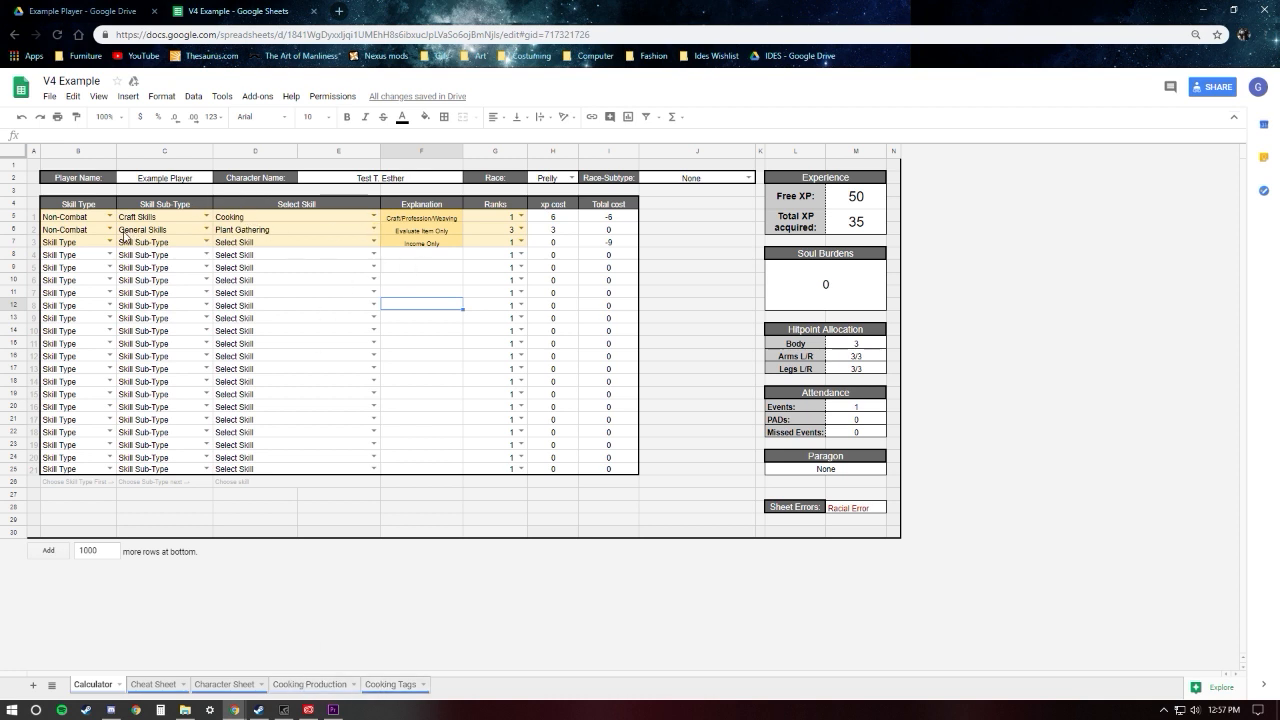
Step: Change the second row's skill to Evaluate Item and set its Ranks to 1
{"action": "left_click", "coordinate": [368, 232]}
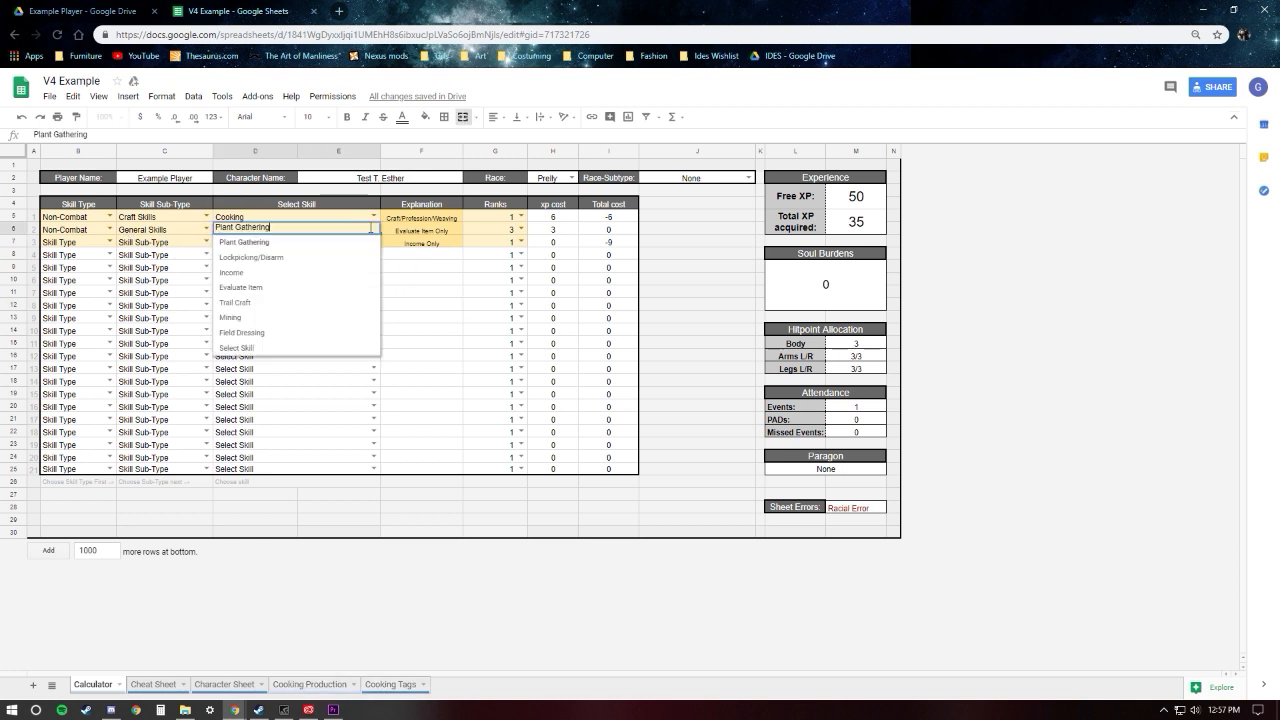
{"action": "left_click", "coordinate": [257, 286]}
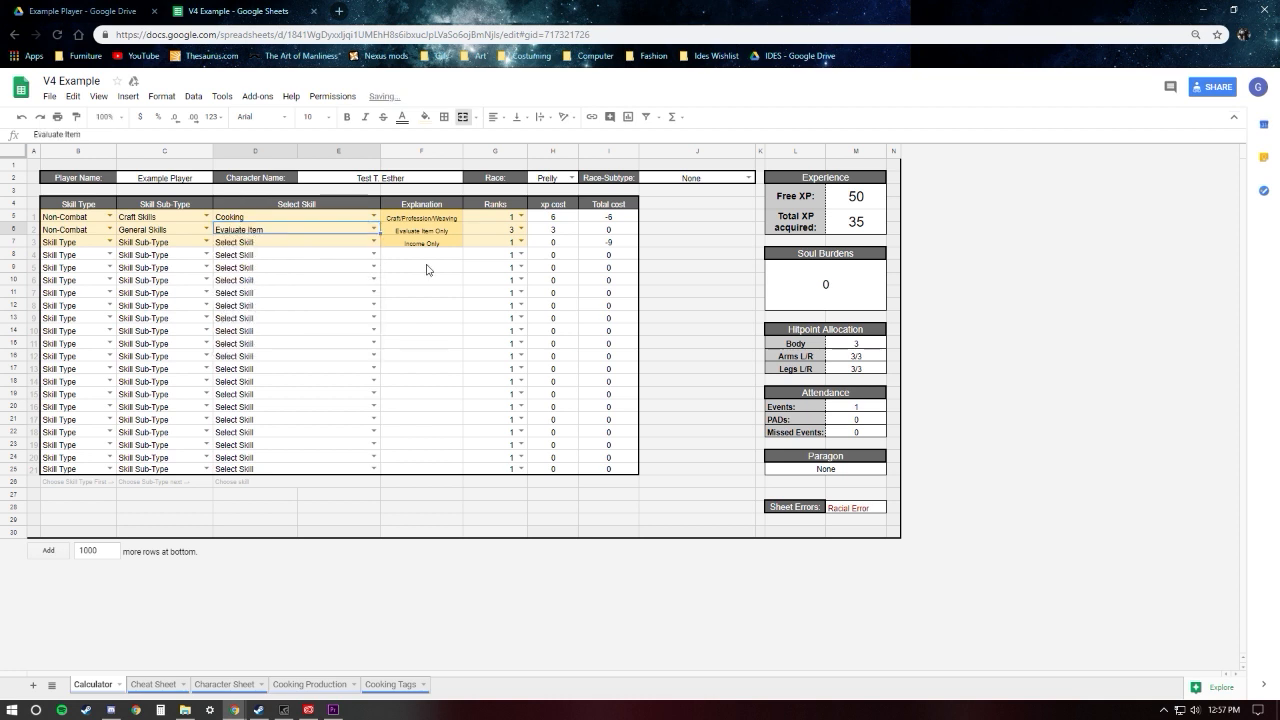
{"action": "double_click", "coordinate": [500, 230]}
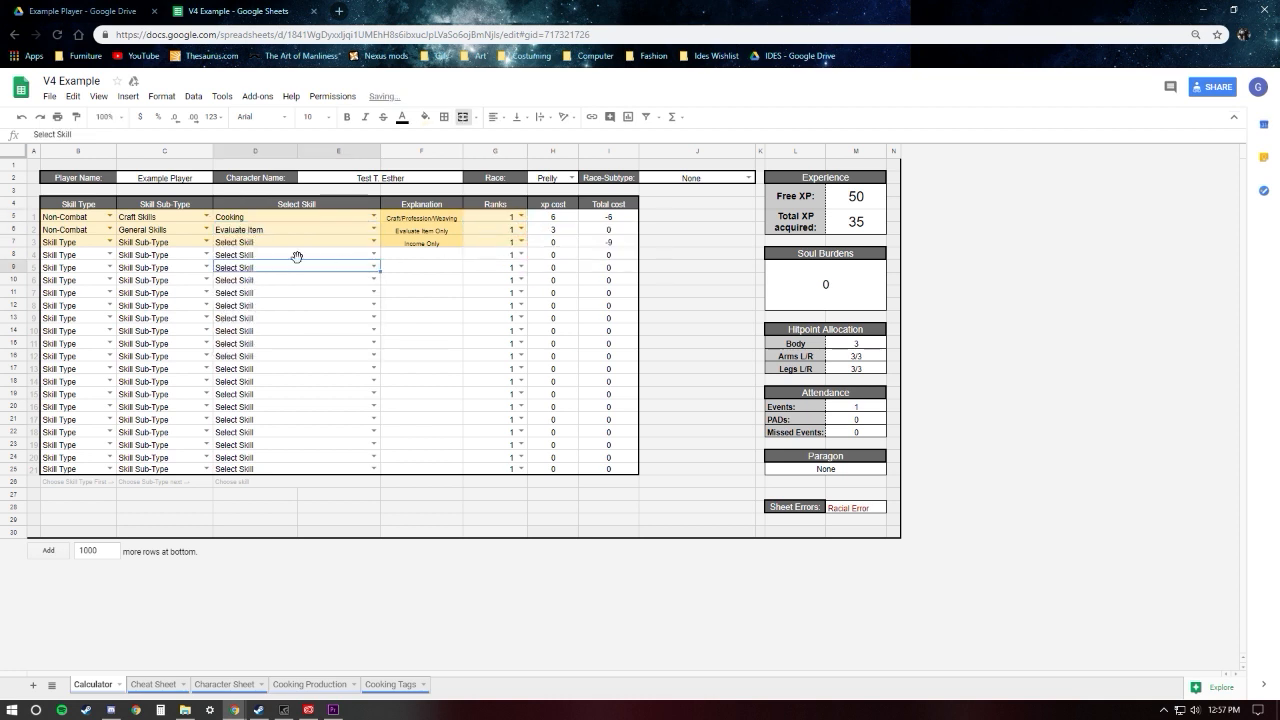
Step: Fill the third skill row with Non-Combat, General Skills and Income
{"action": "left_click", "coordinate": [110, 243]}
{"action": "left_click", "coordinate": [66, 270]}
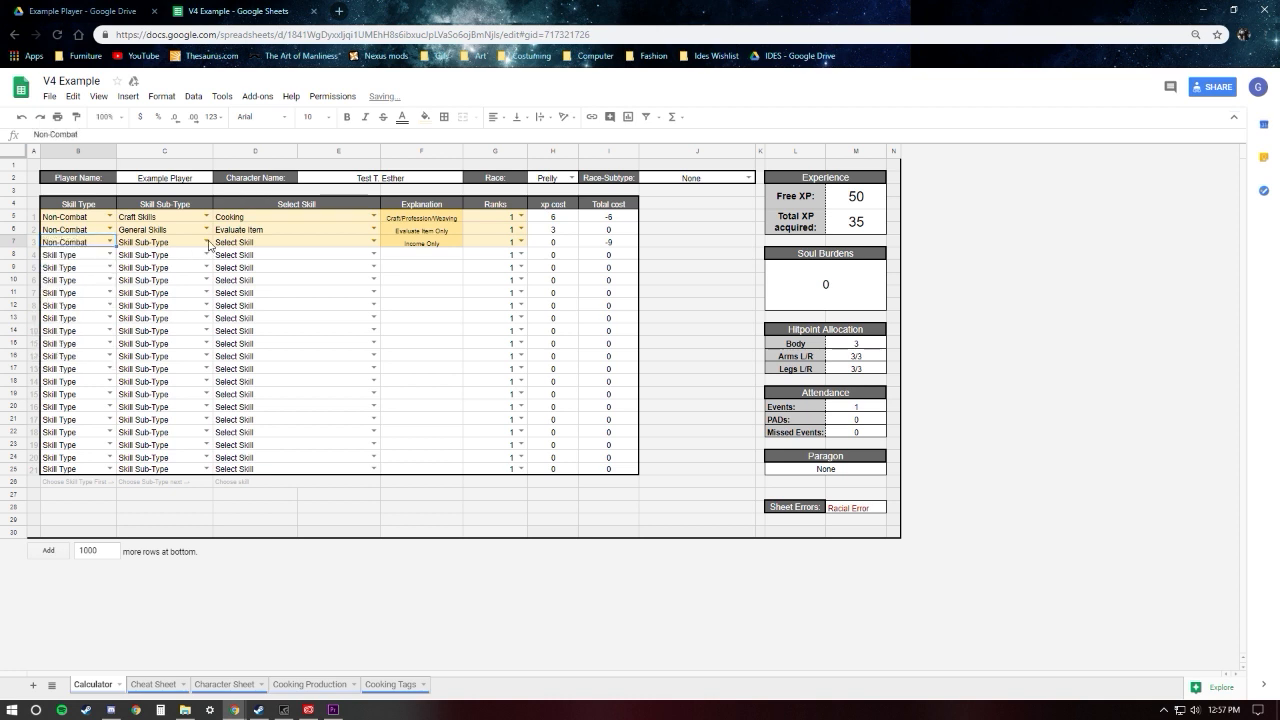
{"action": "left_click", "coordinate": [207, 242]}
{"action": "key", "text": "Return"}
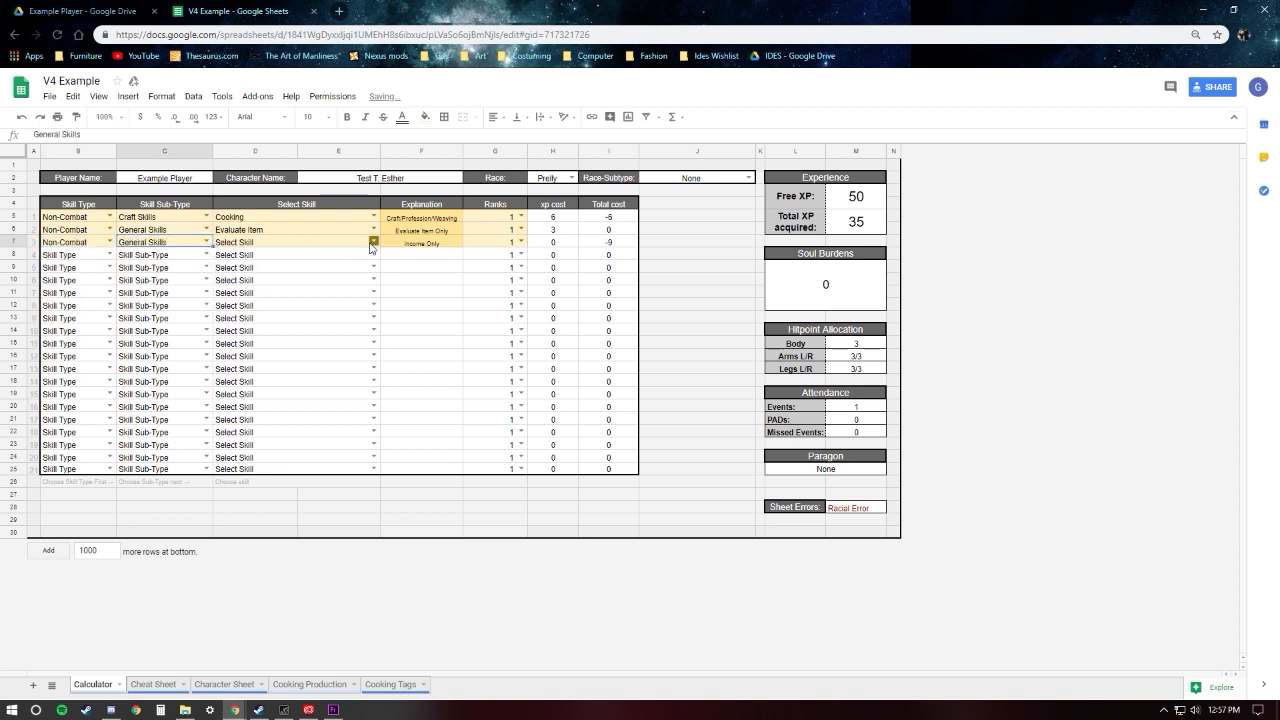
{"action": "left_click", "coordinate": [373, 242]}
{"action": "left_click", "coordinate": [265, 305]}
{"action": "left_click", "coordinate": [425, 256]}
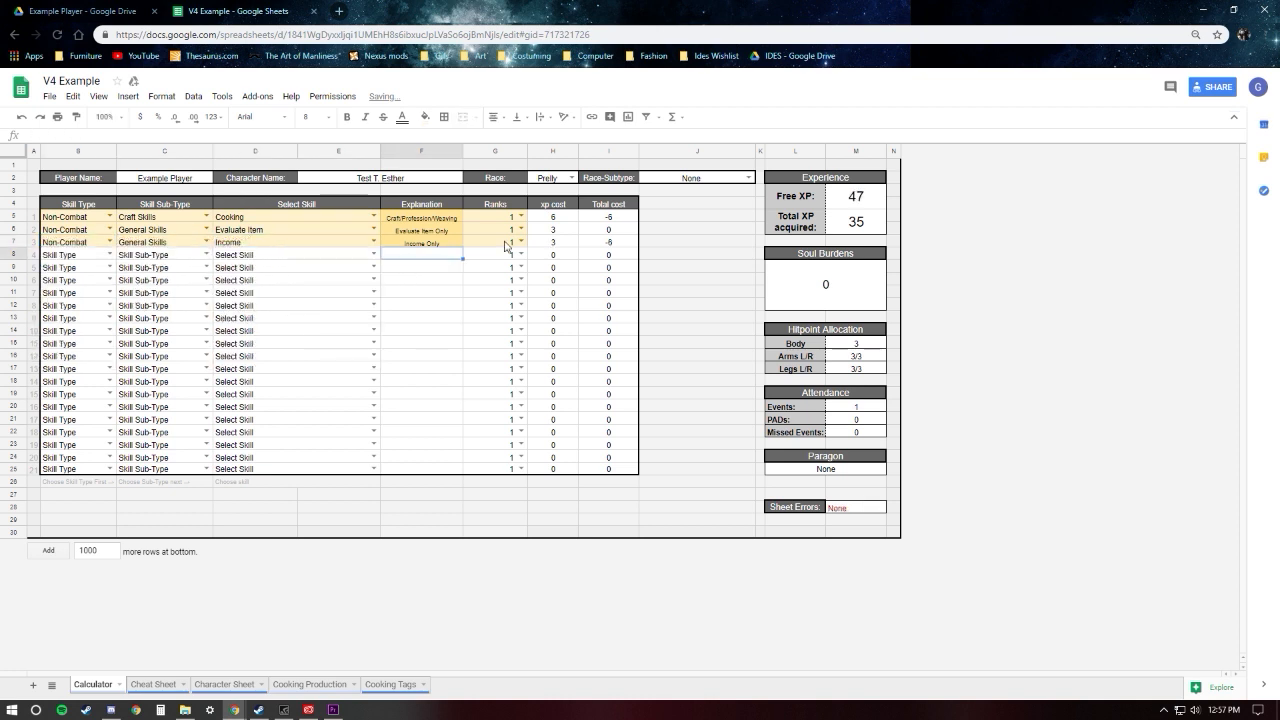
{"action": "left_click", "coordinate": [422, 266]}
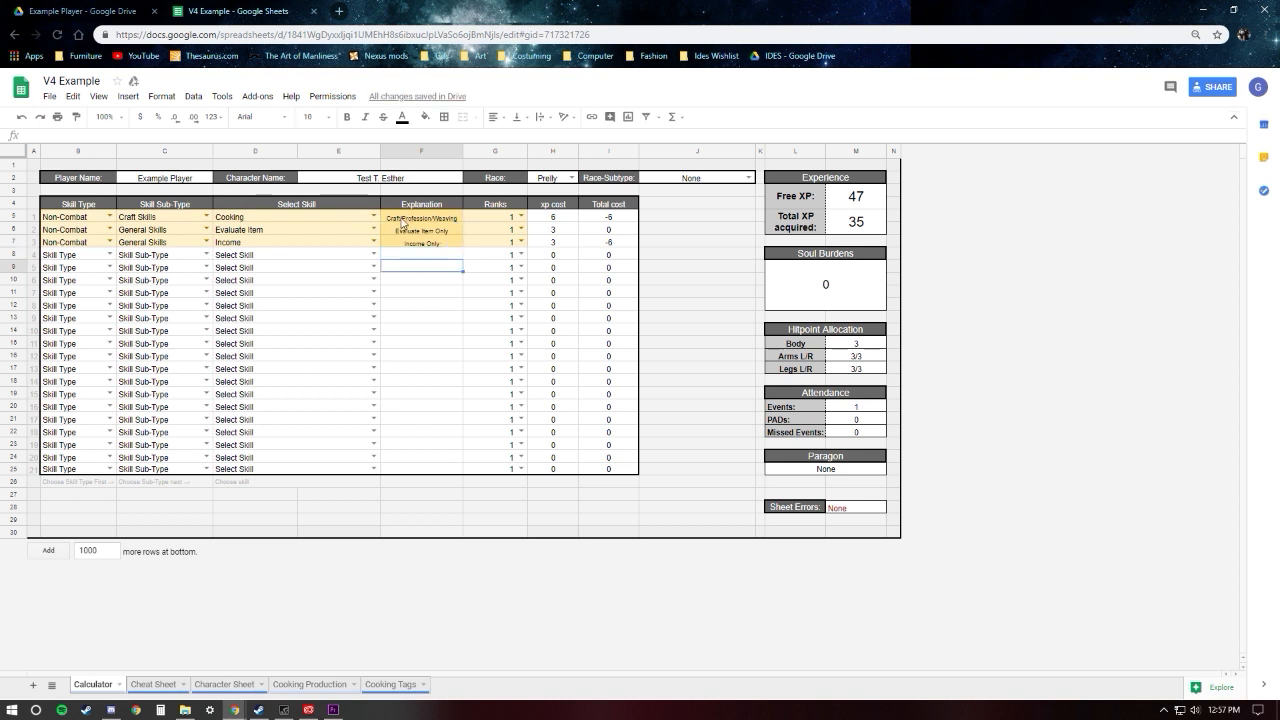
Step: Set the Ranks to 2 for Cooking and 3 for Income
{"action": "left_click", "coordinate": [515, 222]}
{"action": "left_click", "coordinate": [472, 250]}
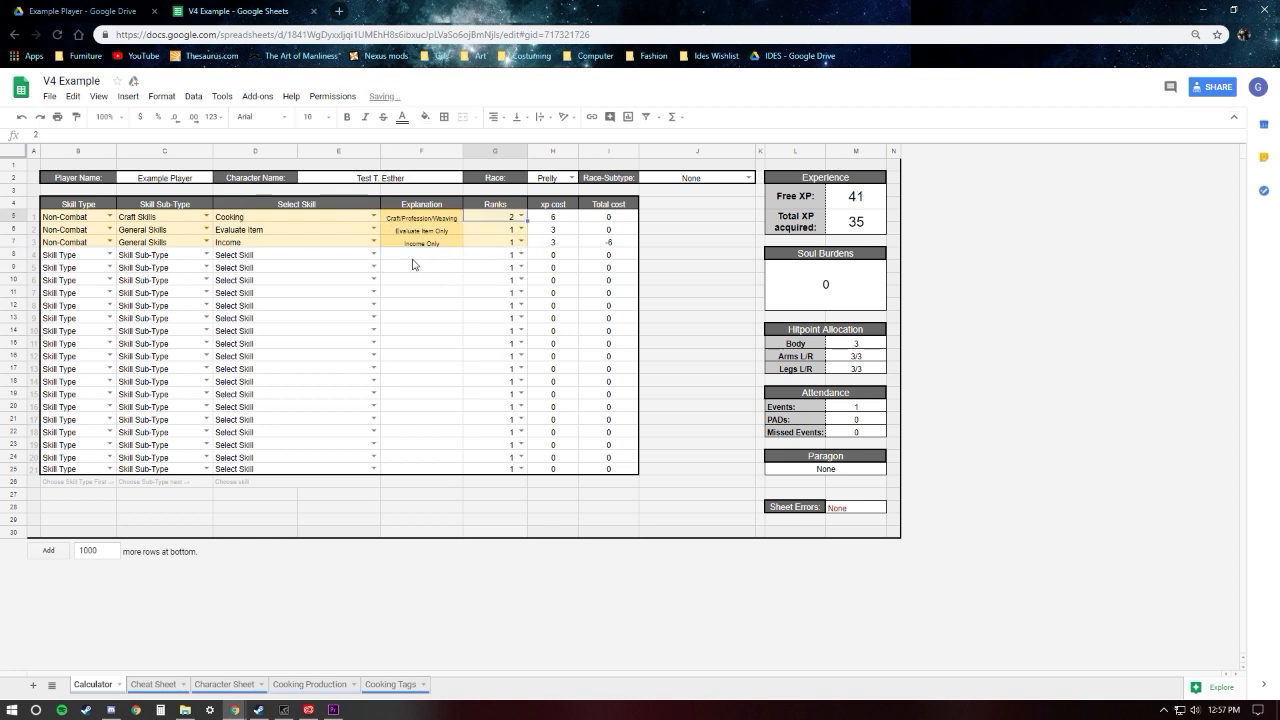
{"action": "left_click", "coordinate": [411, 256]}
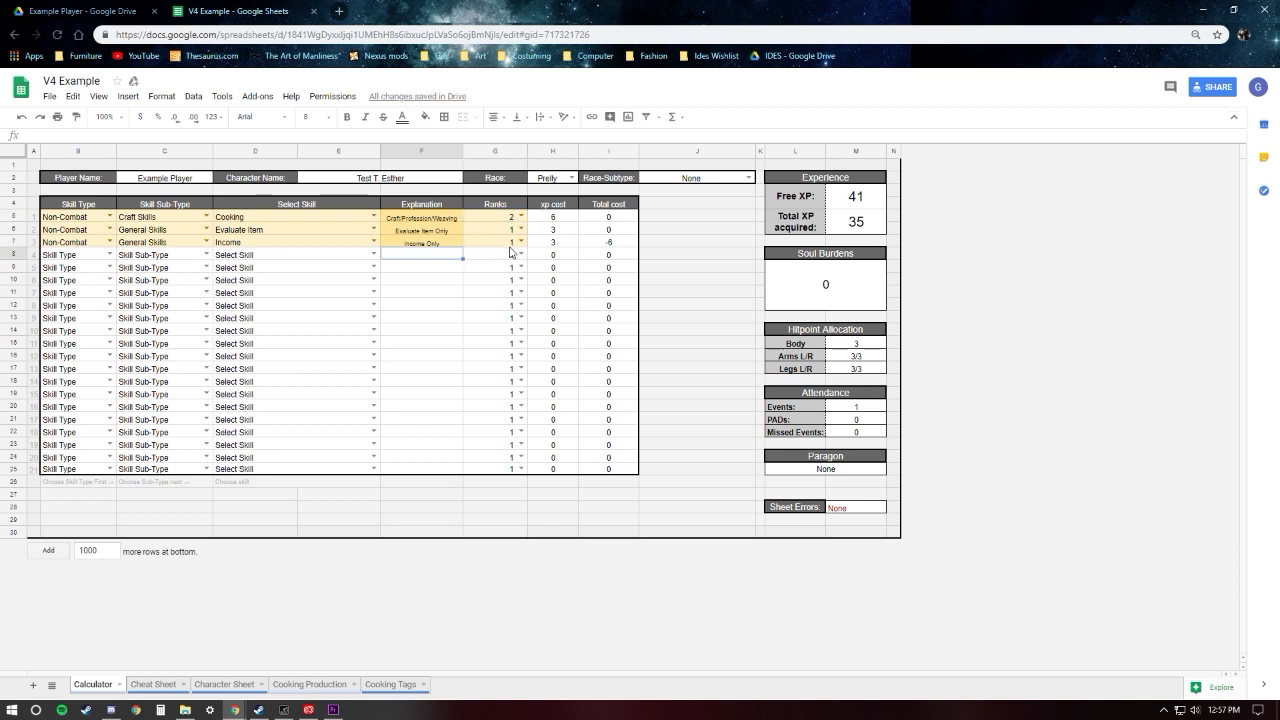
{"action": "left_click", "coordinate": [517, 242]}
{"action": "left_click", "coordinate": [493, 289]}
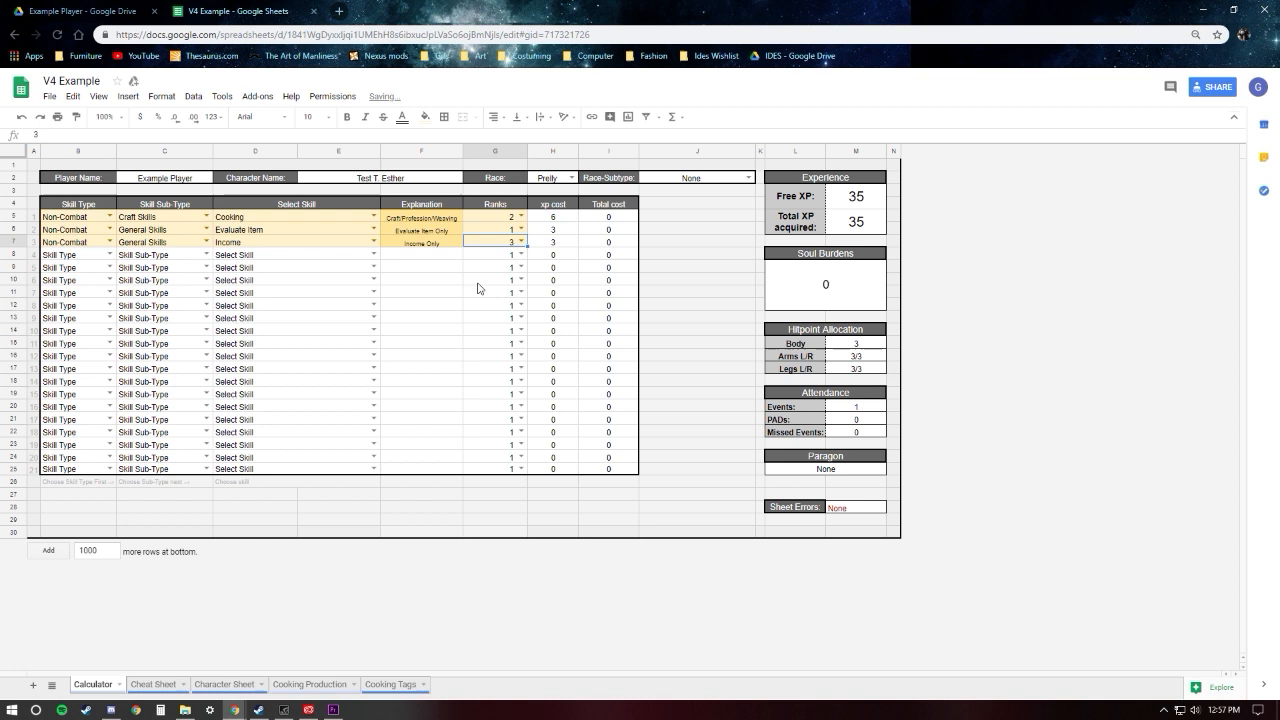
Step: Fill the fourth skill row with Combat Skills, Path of the Heavy and Path of the Heavy (Tier 1)
{"action": "left_click", "coordinate": [423, 262]}
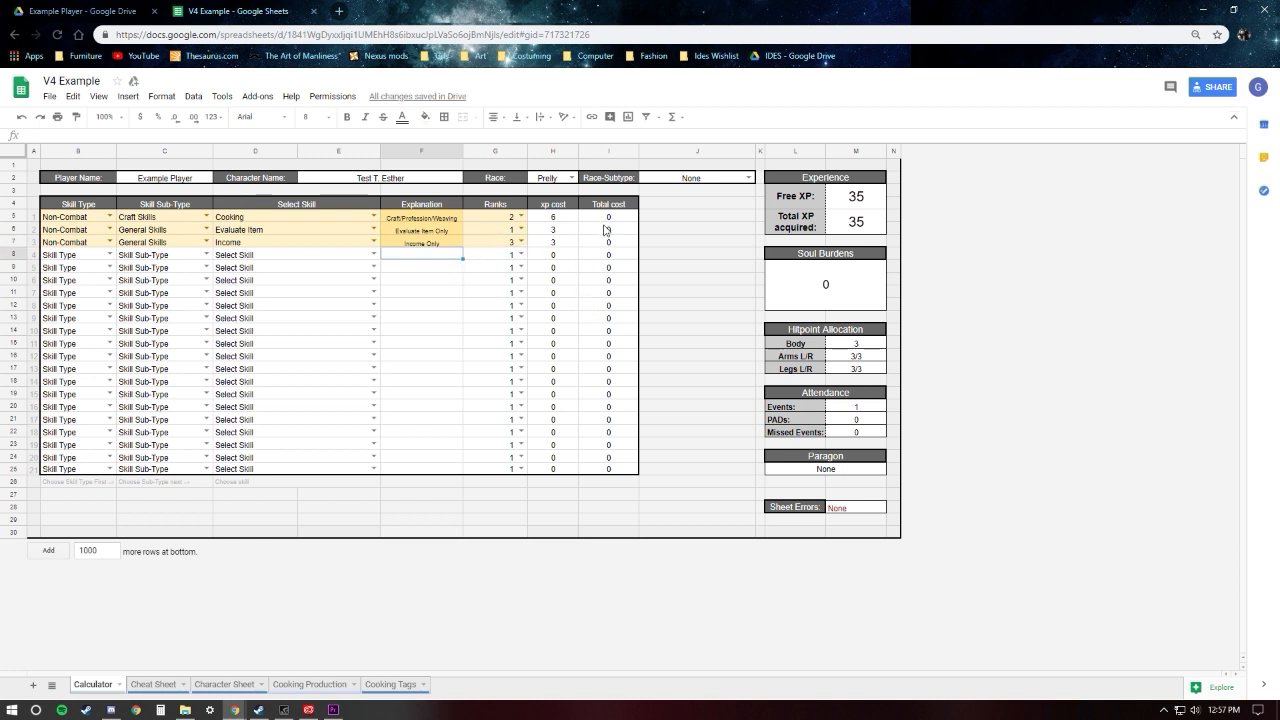
{"action": "left_click", "coordinate": [860, 217]}
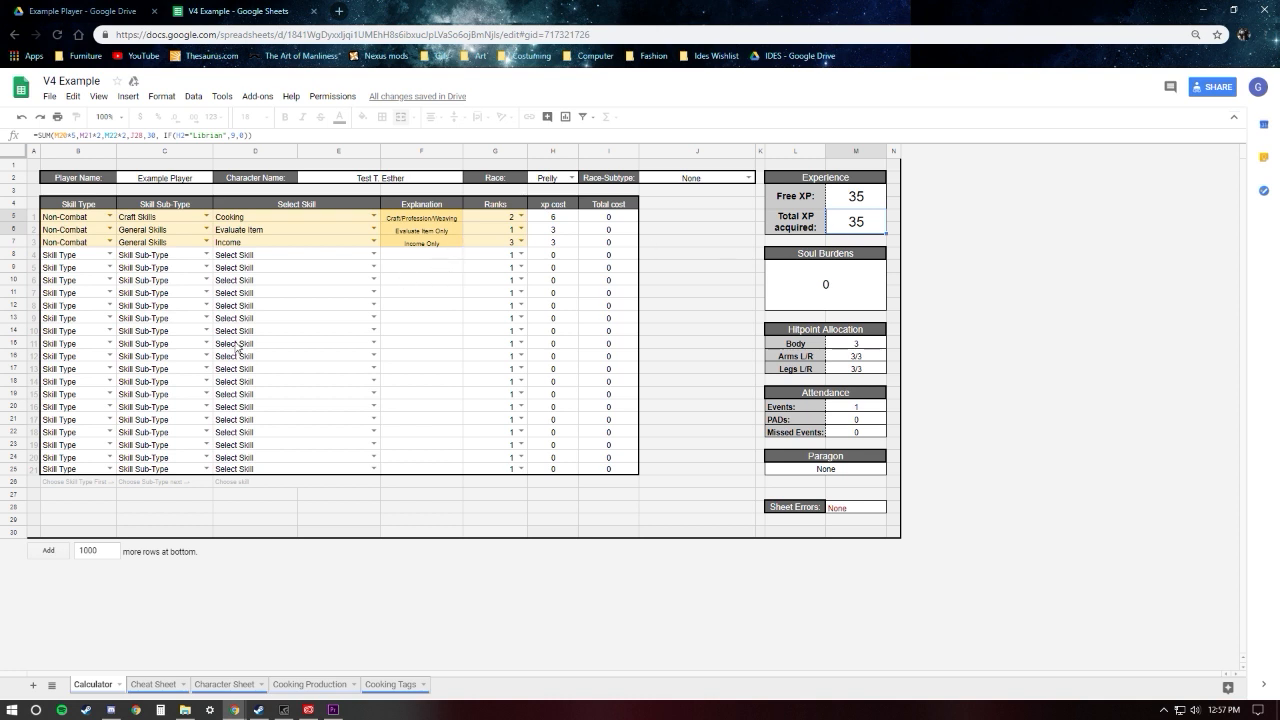
{"action": "left_click", "coordinate": [110, 255]}
{"action": "left_click", "coordinate": [81, 313]}
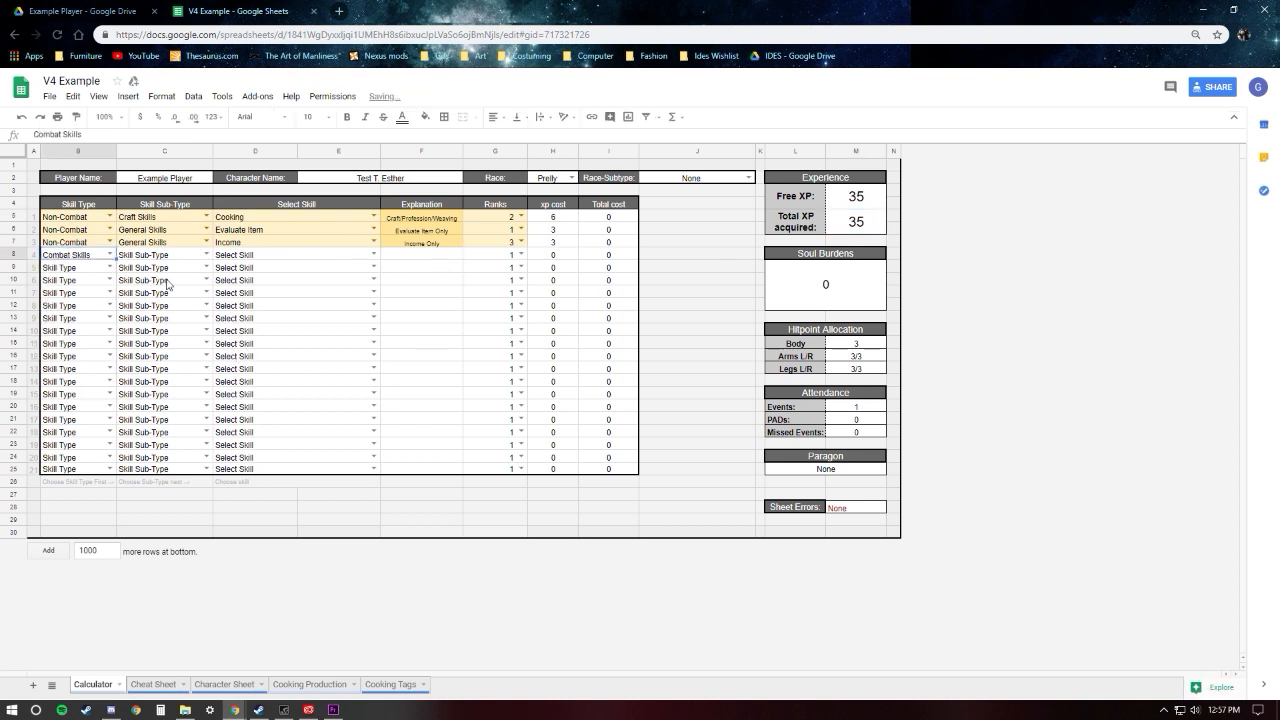
{"action": "left_click", "coordinate": [207, 255]}
{"action": "left_click", "coordinate": [168, 308]}
{"action": "left_click", "coordinate": [374, 255]}
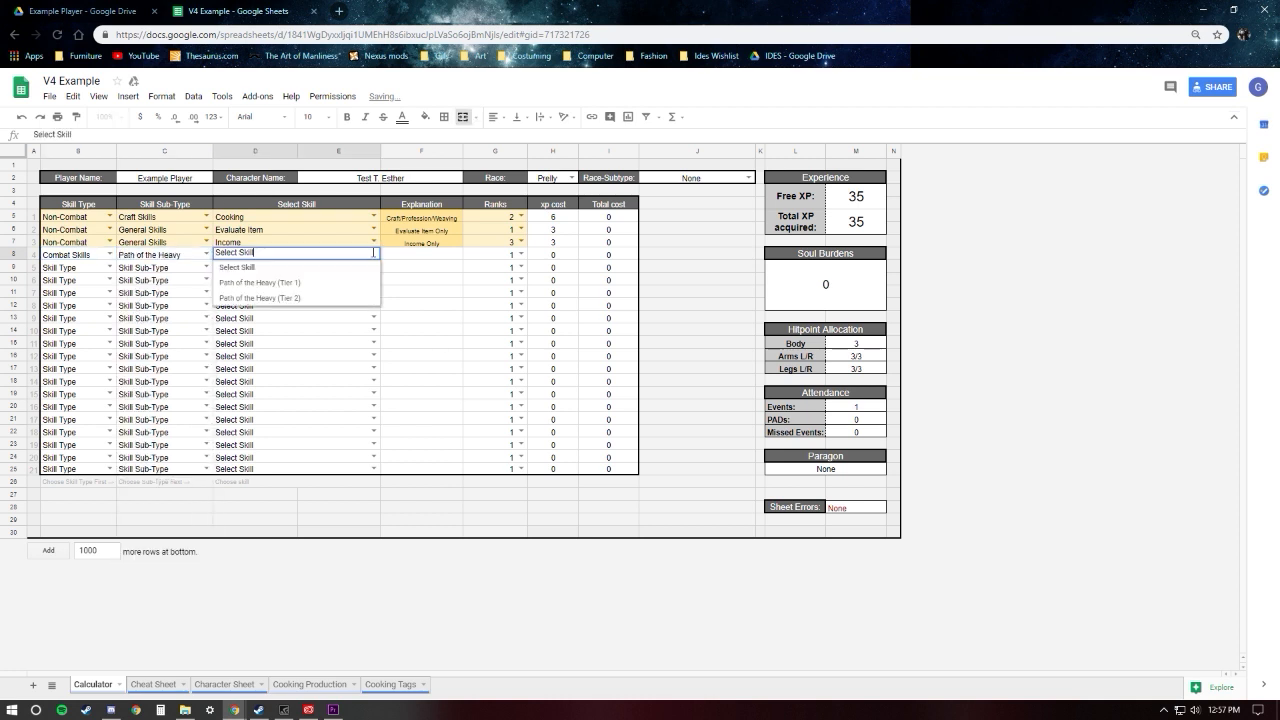
{"action": "left_click", "coordinate": [268, 290]}
Step: Fill the fifth skill row with Manipulation, Path of Bone and Path of Bone (Tier 1)
{"action": "left_click", "coordinate": [110, 267]}
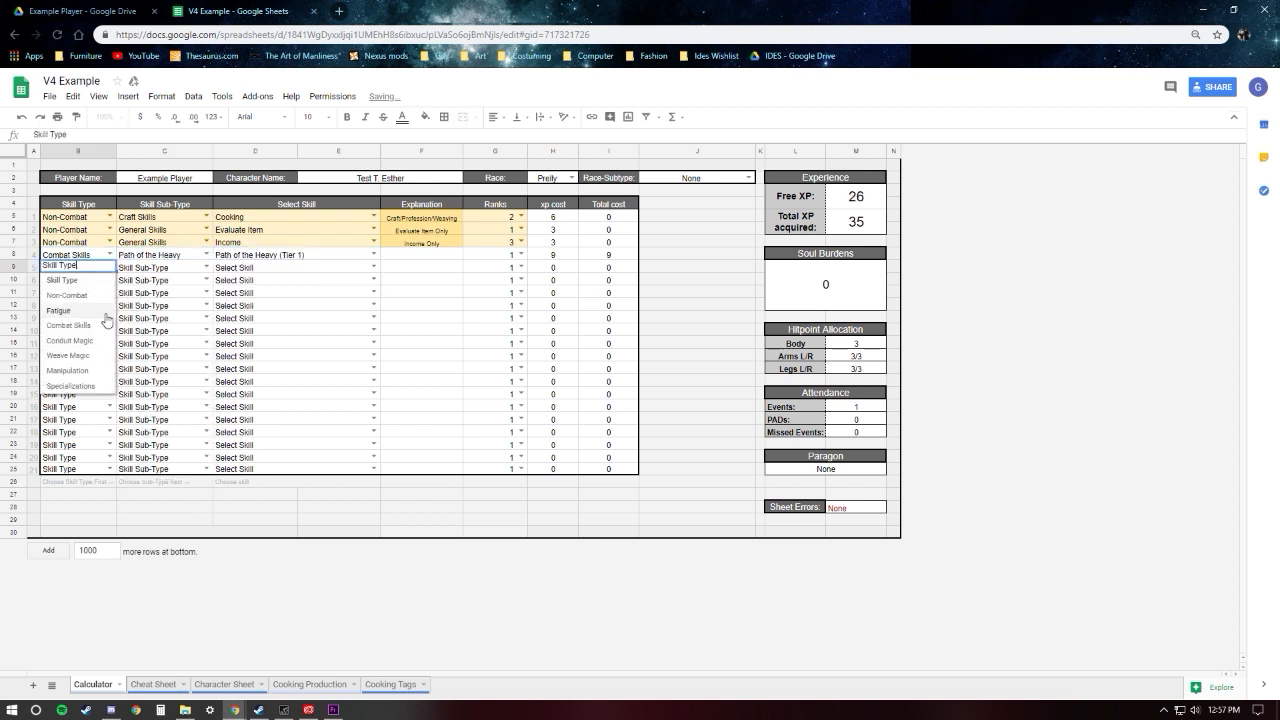
{"action": "left_click", "coordinate": [74, 374]}
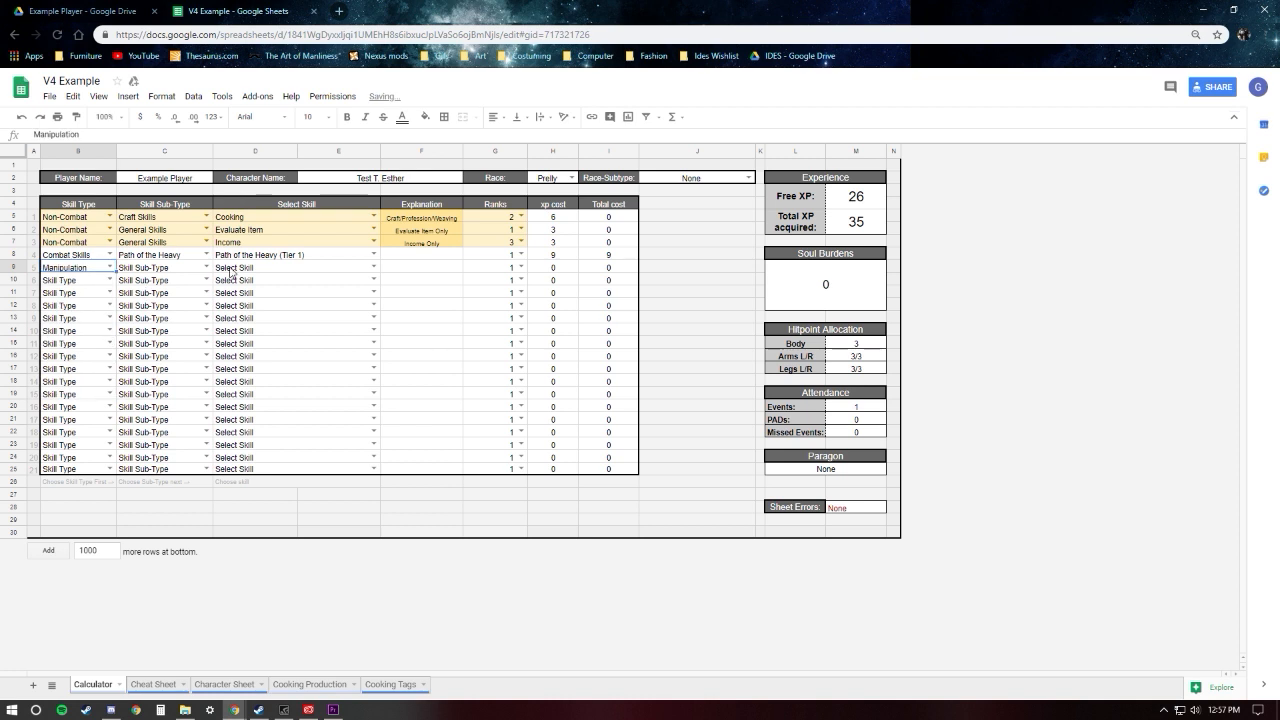
{"action": "left_click", "coordinate": [207, 267]}
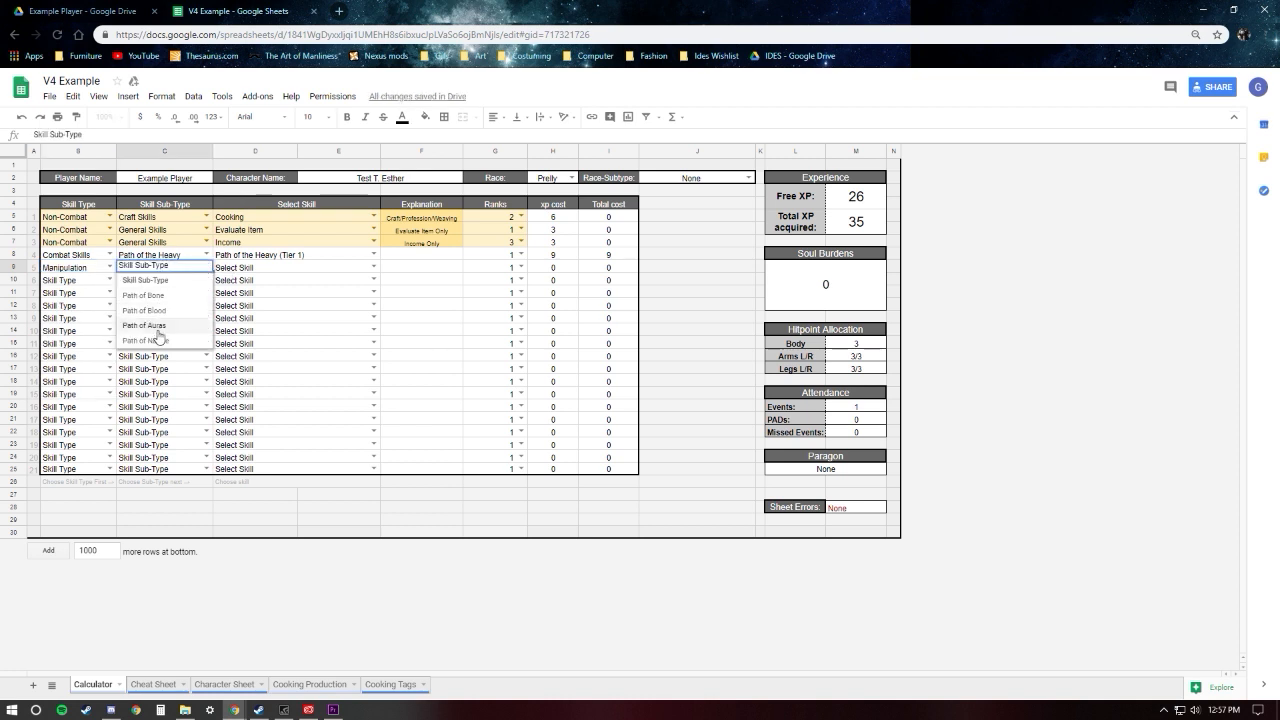
{"action": "left_click", "coordinate": [155, 296]}
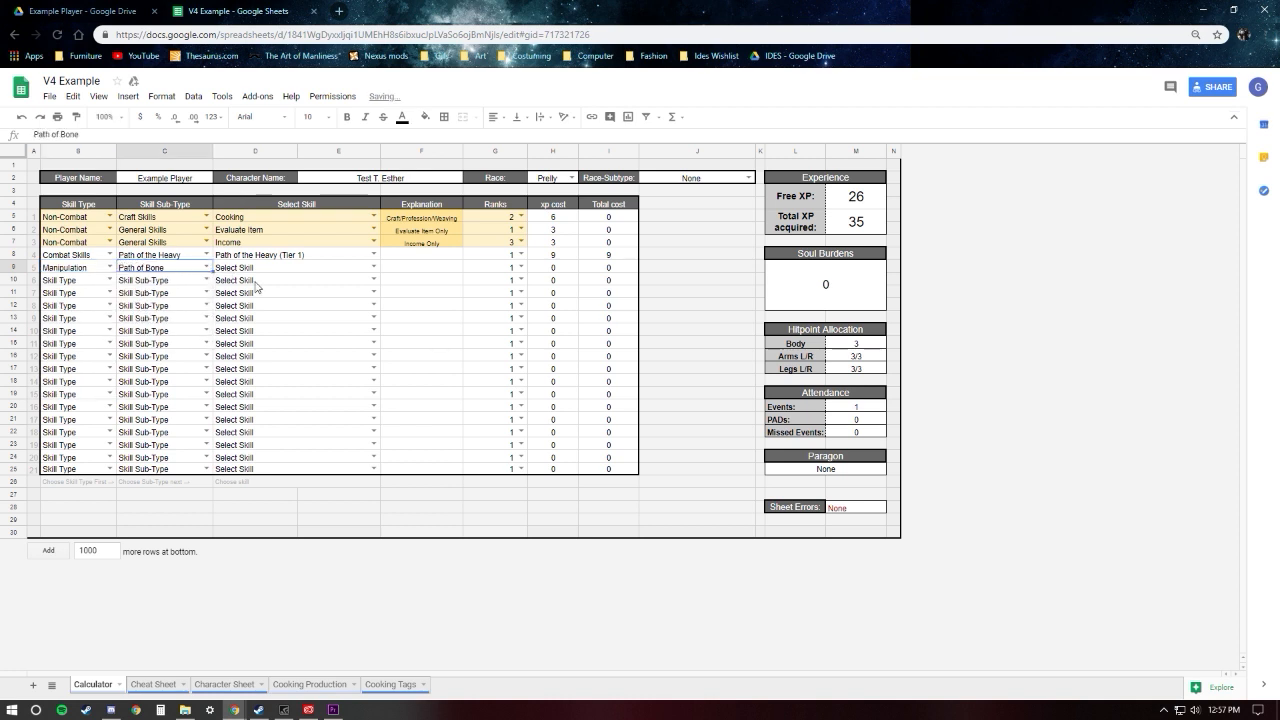
{"action": "left_click", "coordinate": [374, 267]}
{"action": "left_click", "coordinate": [290, 293]}
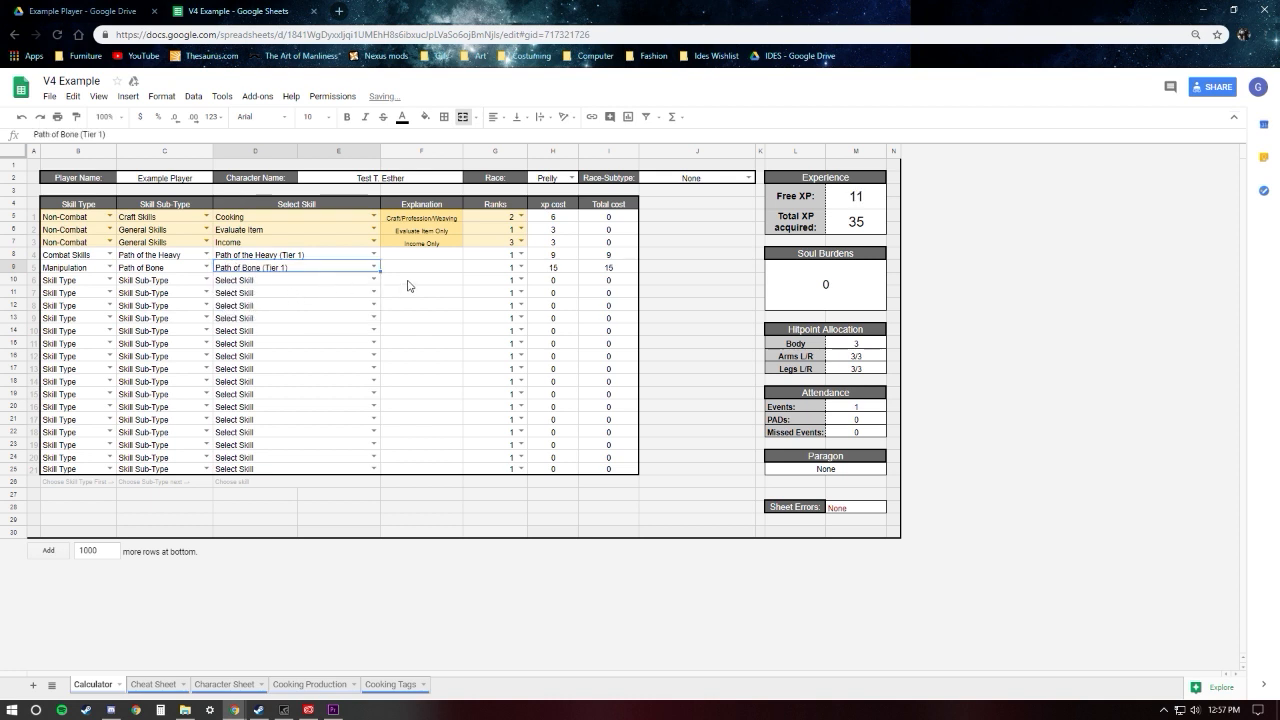
Step: Fill the sixth skill row with Fatigue, Bonus Fatigue and Extra Fatigue
{"action": "left_click", "coordinate": [110, 280]}
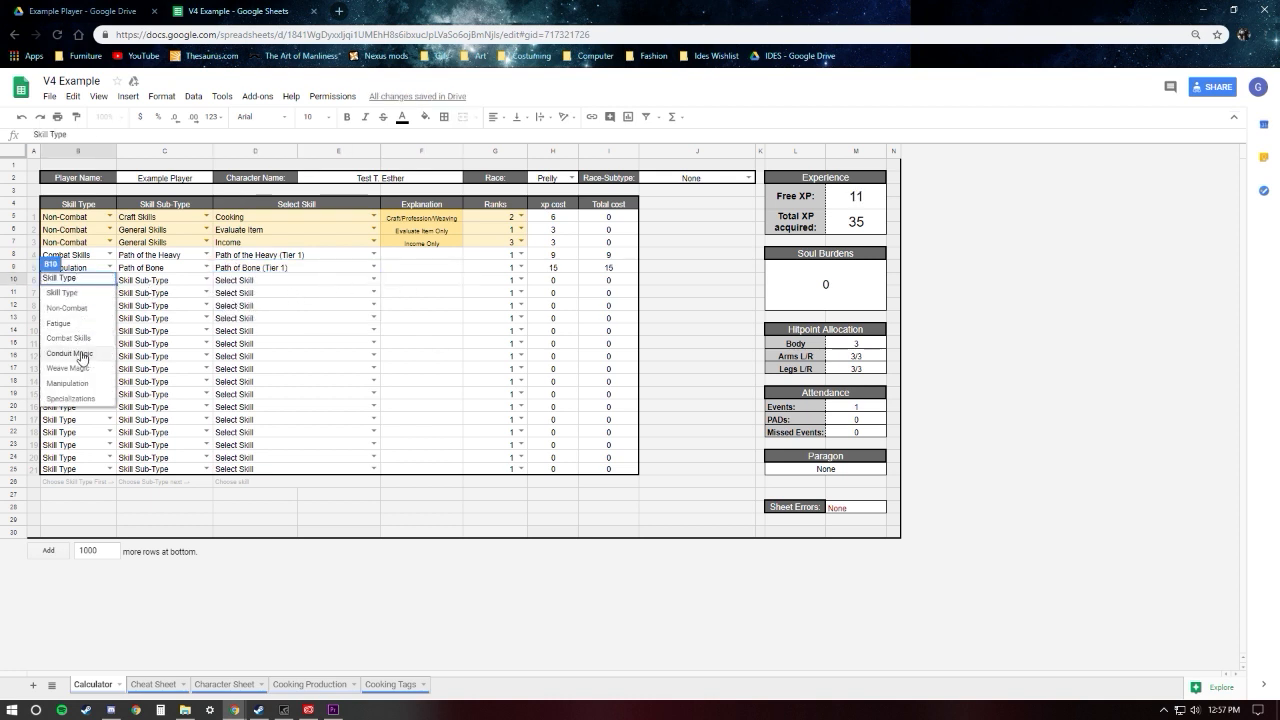
{"action": "left_click", "coordinate": [82, 330]}
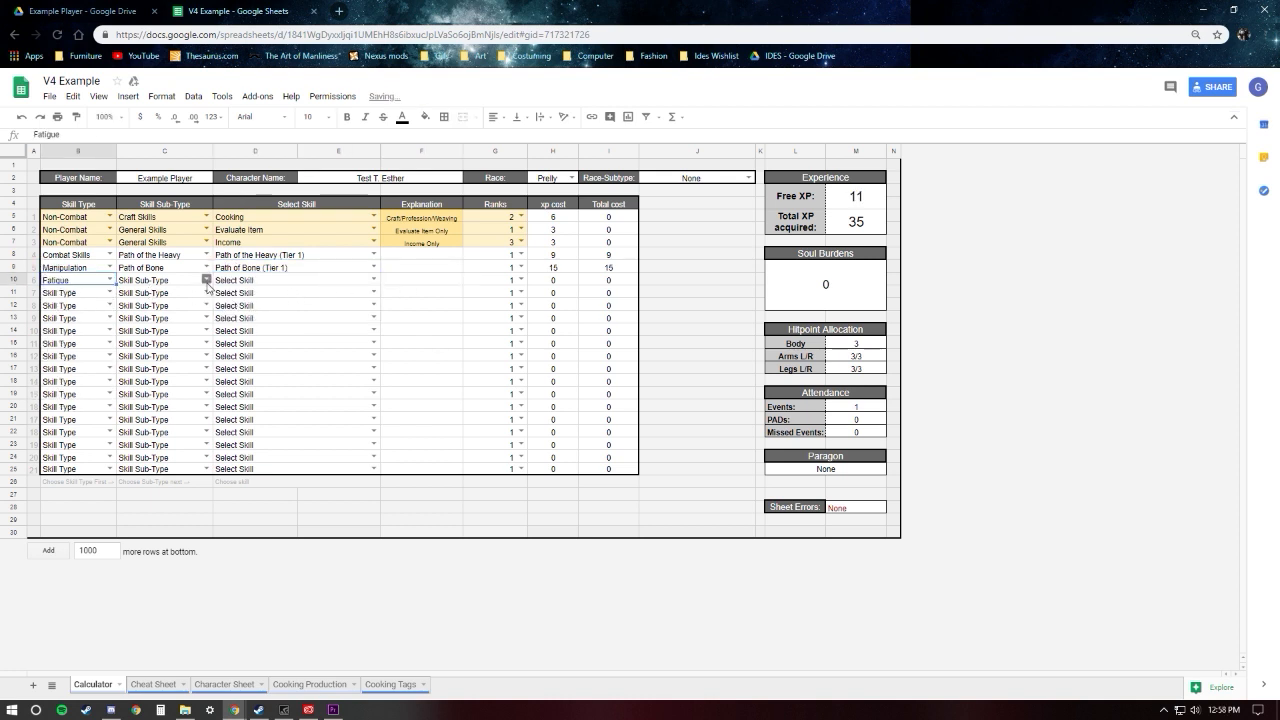
{"action": "left_click", "coordinate": [207, 280]}
{"action": "left_click", "coordinate": [156, 307]}
{"action": "left_click", "coordinate": [374, 280]}
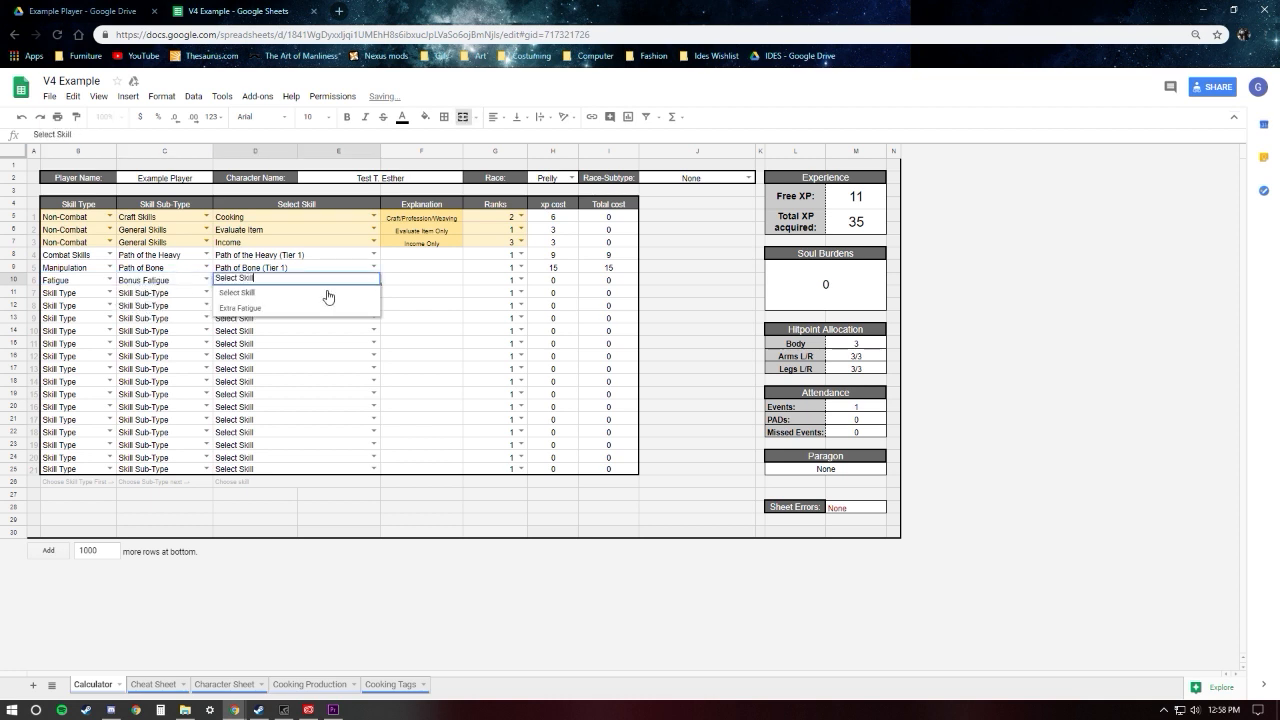
{"action": "left_click", "coordinate": [255, 309]}
{"action": "left_click", "coordinate": [407, 283]}
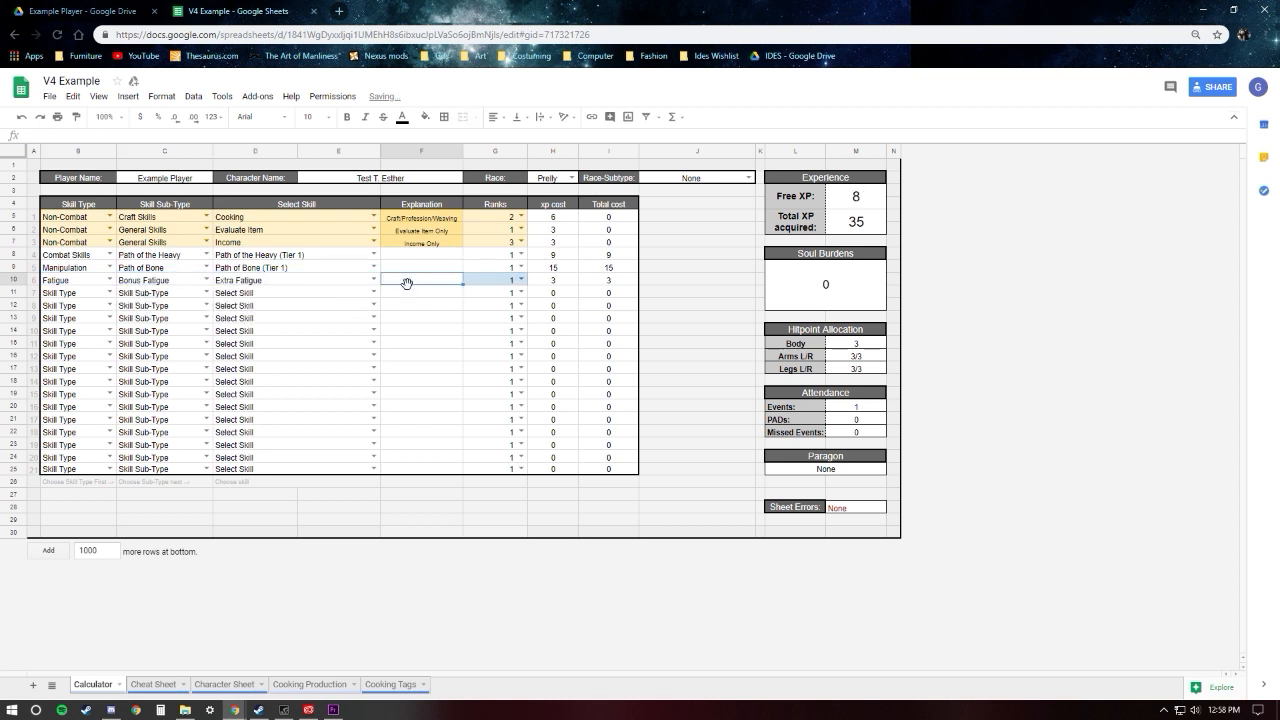
Step: Set the Ranks for Extra Fatigue to 2 and then raise them to 3
{"action": "left_click", "coordinate": [520, 280]}
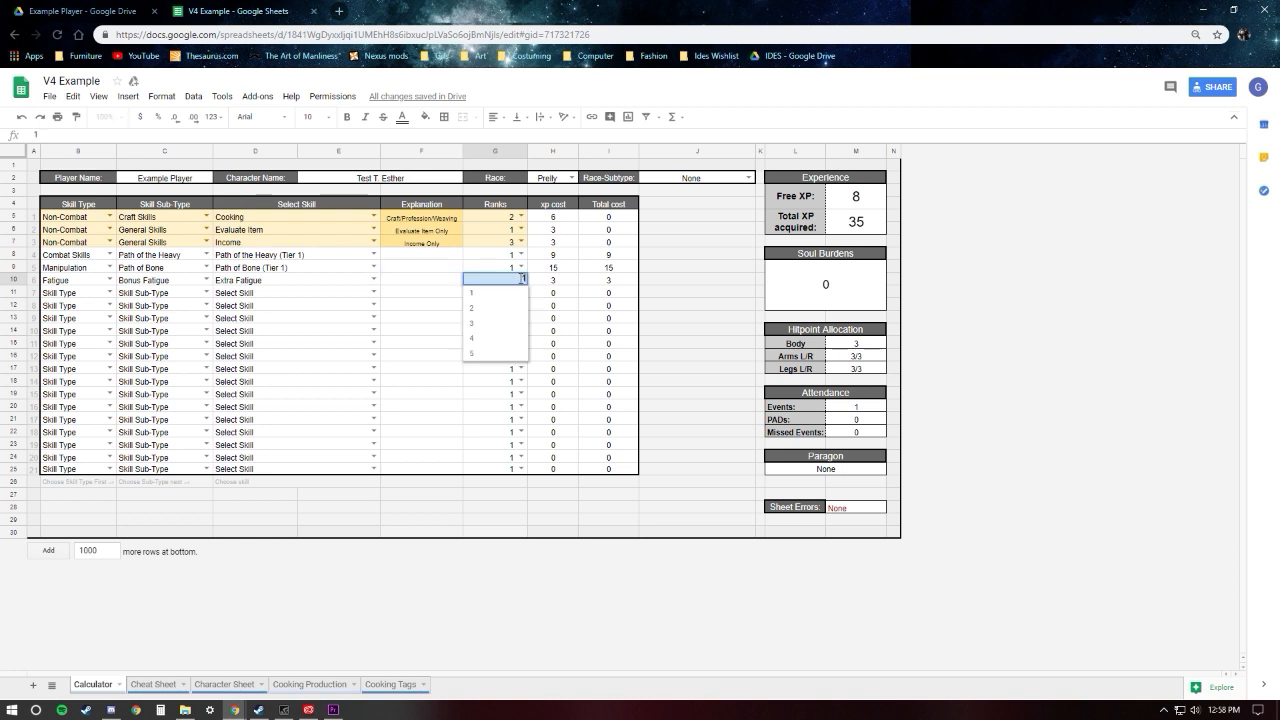
{"action": "left_click", "coordinate": [480, 309]}
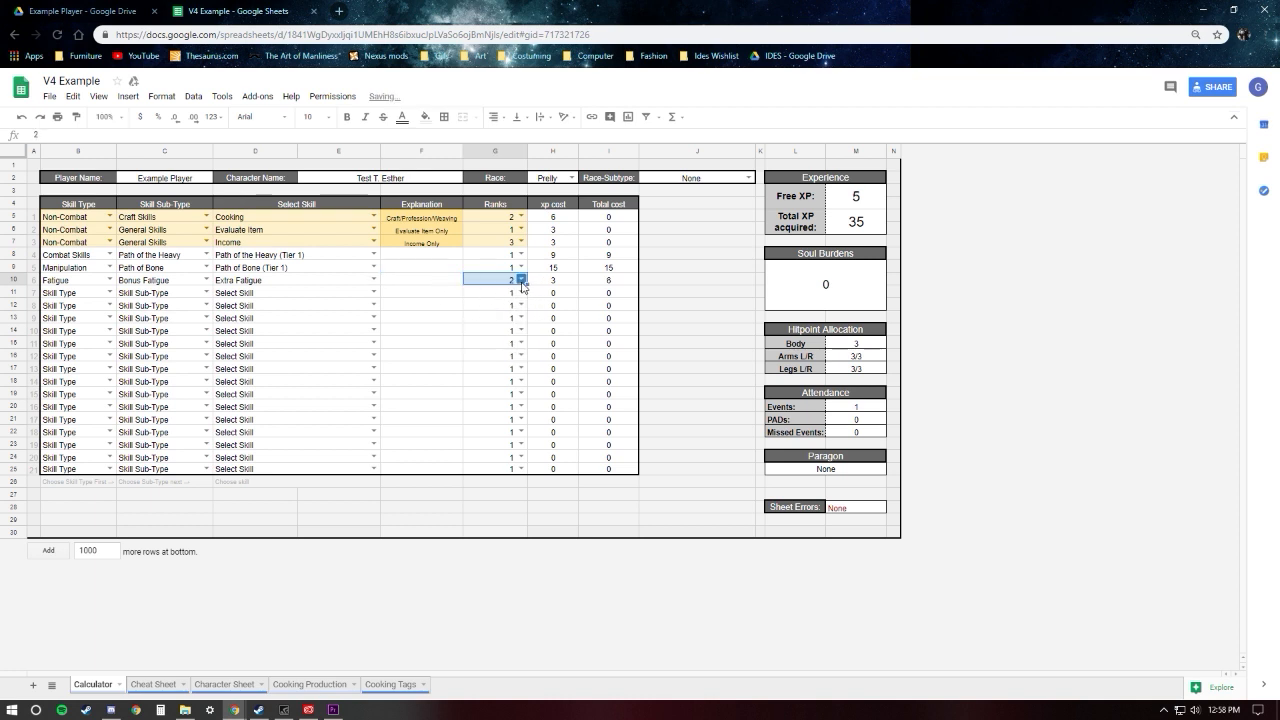
{"action": "left_click", "coordinate": [520, 280]}
{"action": "left_click", "coordinate": [478, 328]}
{"action": "left_click", "coordinate": [442, 280]}
{"action": "left_click", "coordinate": [434, 318]}
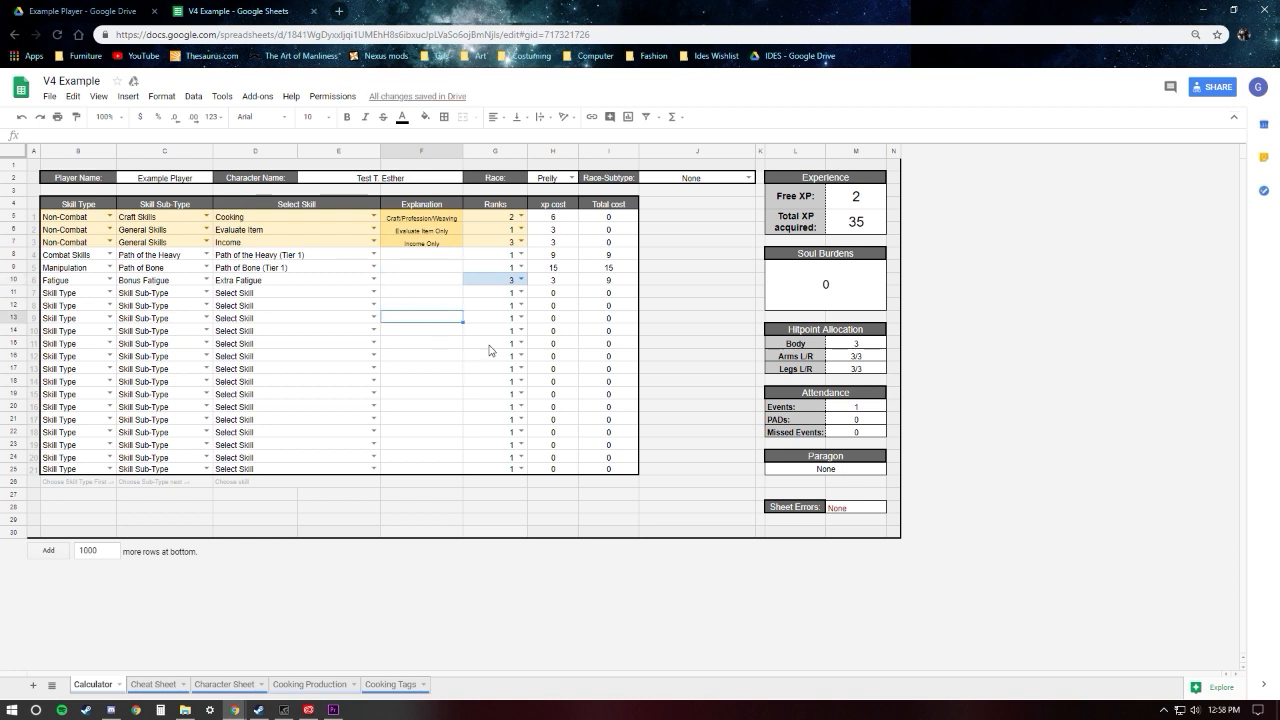
Step: Review the Cheat Sheet's descriptions of the chosen skills, from Cooking down to Extra Fatigue
{"action": "left_click", "coordinate": [168, 688]}
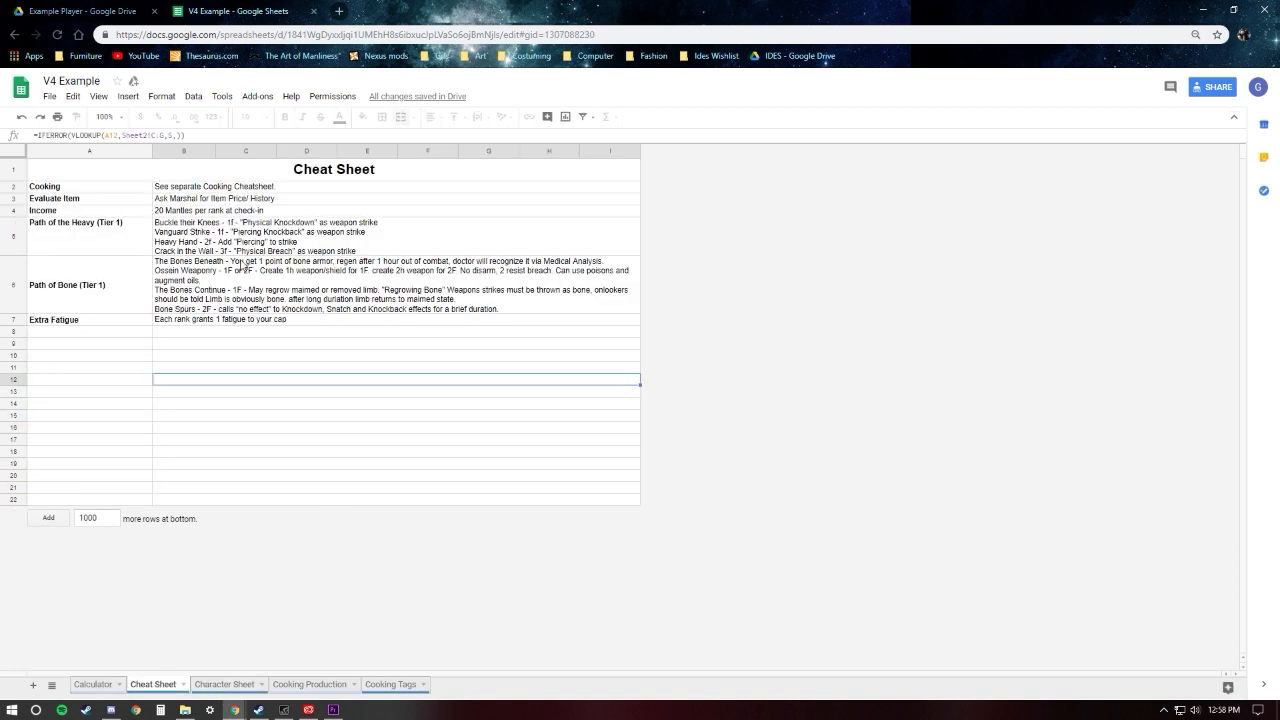
{"action": "left_click", "coordinate": [290, 417]}
{"action": "left_click", "coordinate": [158, 198]}
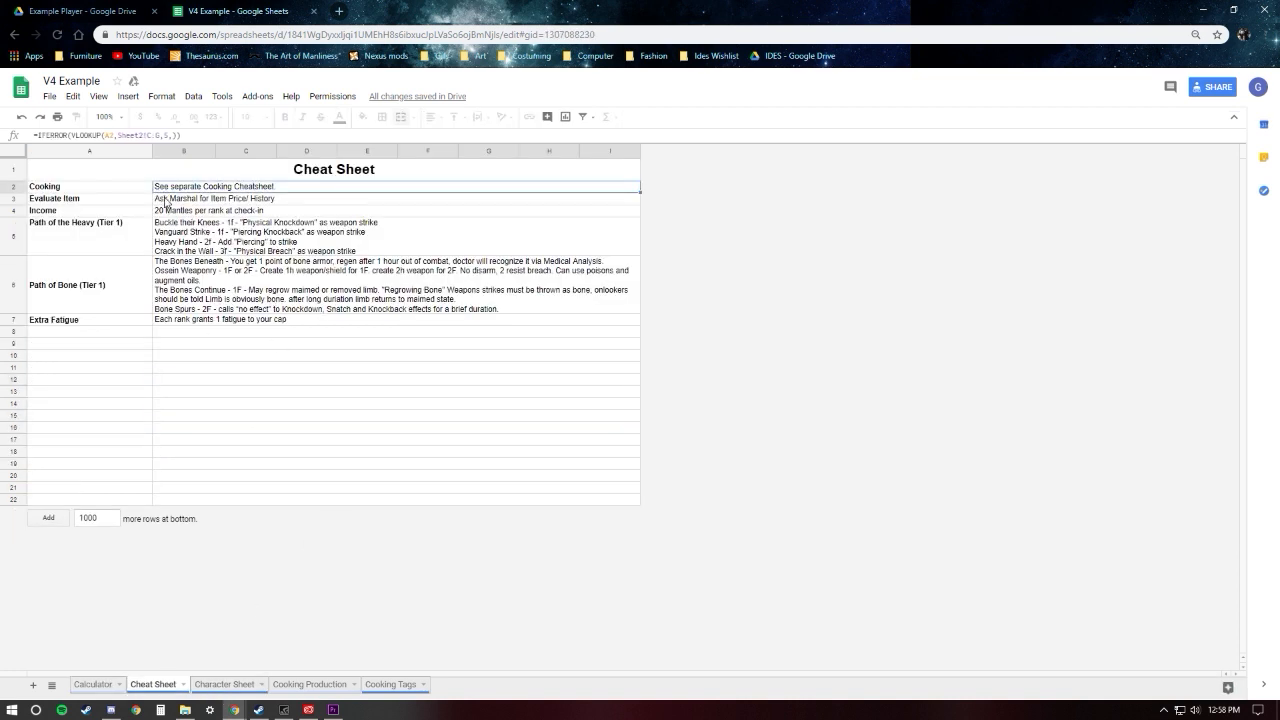
{"action": "left_click", "coordinate": [165, 210]}
{"action": "left_click", "coordinate": [176, 236]}
{"action": "left_click", "coordinate": [188, 288]}
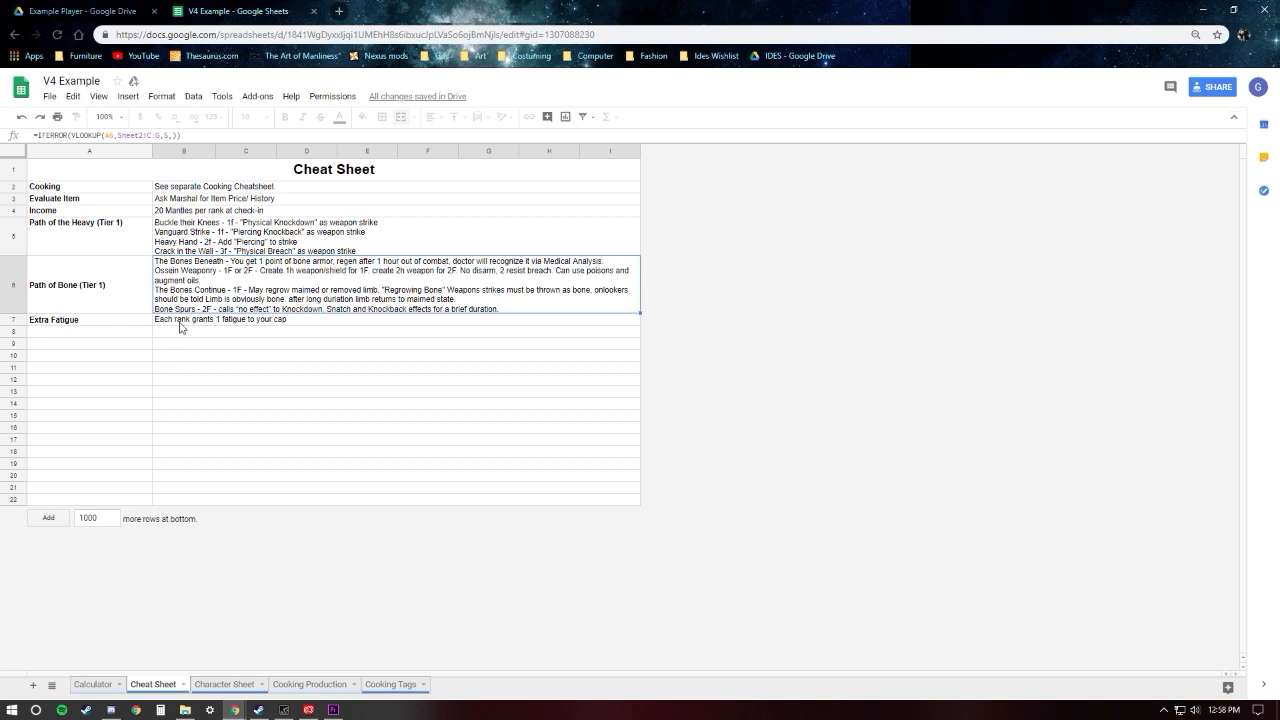
{"action": "left_click", "coordinate": [181, 322]}
{"action": "left_click", "coordinate": [184, 333]}
{"action": "left_click", "coordinate": [161, 190]}
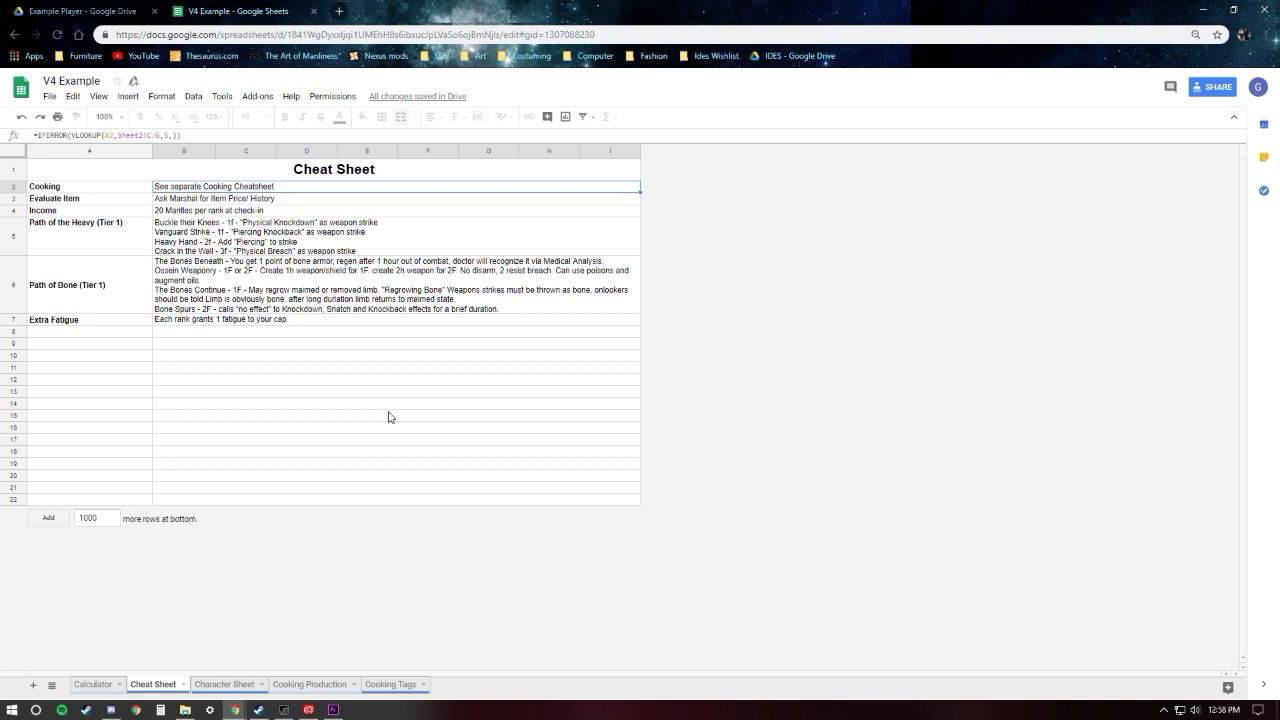
Step: Examine the Character Sheet's skill list, ranks and Racial Combat Skills section
{"action": "left_click", "coordinate": [245, 690]}
{"action": "scroll", "coordinate": [260, 470], "scroll_direction": "down", "scroll_amount": 3}
{"action": "scroll", "coordinate": [216, 568], "scroll_direction": "up", "scroll_amount": 3}
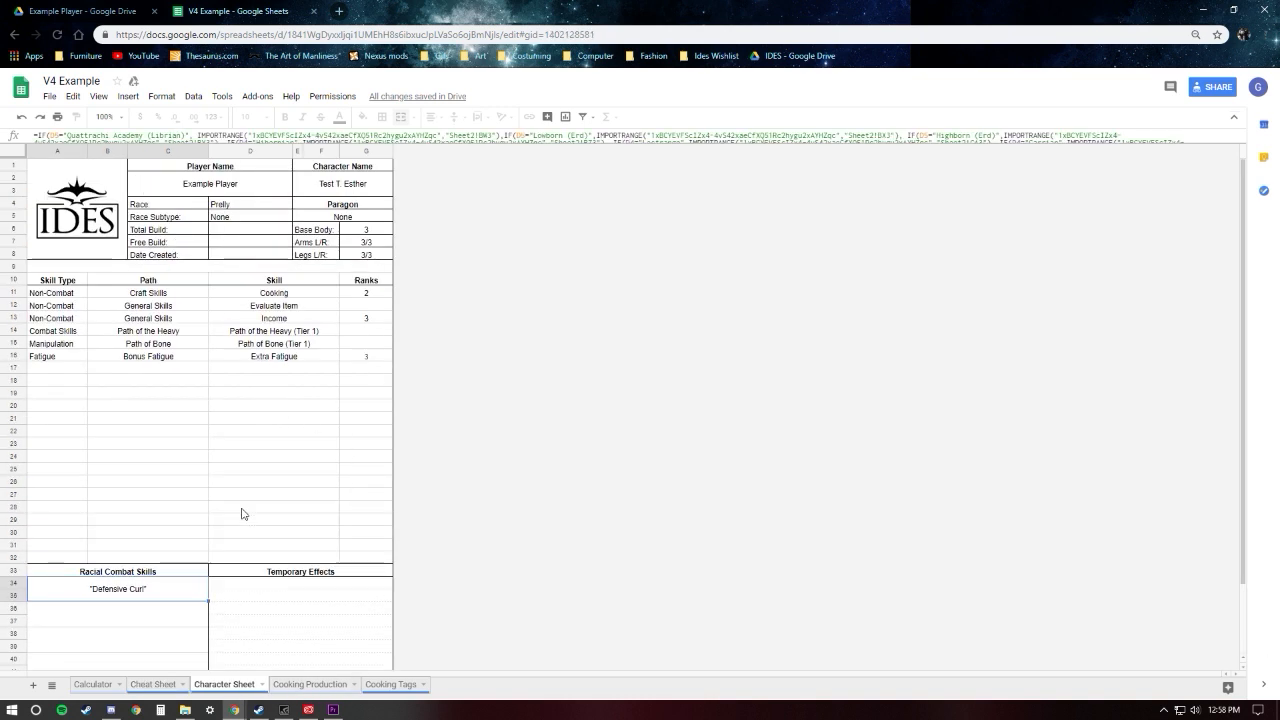
{"action": "scroll", "coordinate": [243, 514], "scroll_direction": "down", "scroll_amount": 3}
{"action": "scroll", "coordinate": [185, 225], "scroll_direction": "up", "scroll_amount": 3}
{"action": "scroll", "coordinate": [190, 262], "scroll_direction": "down", "scroll_amount": 1}
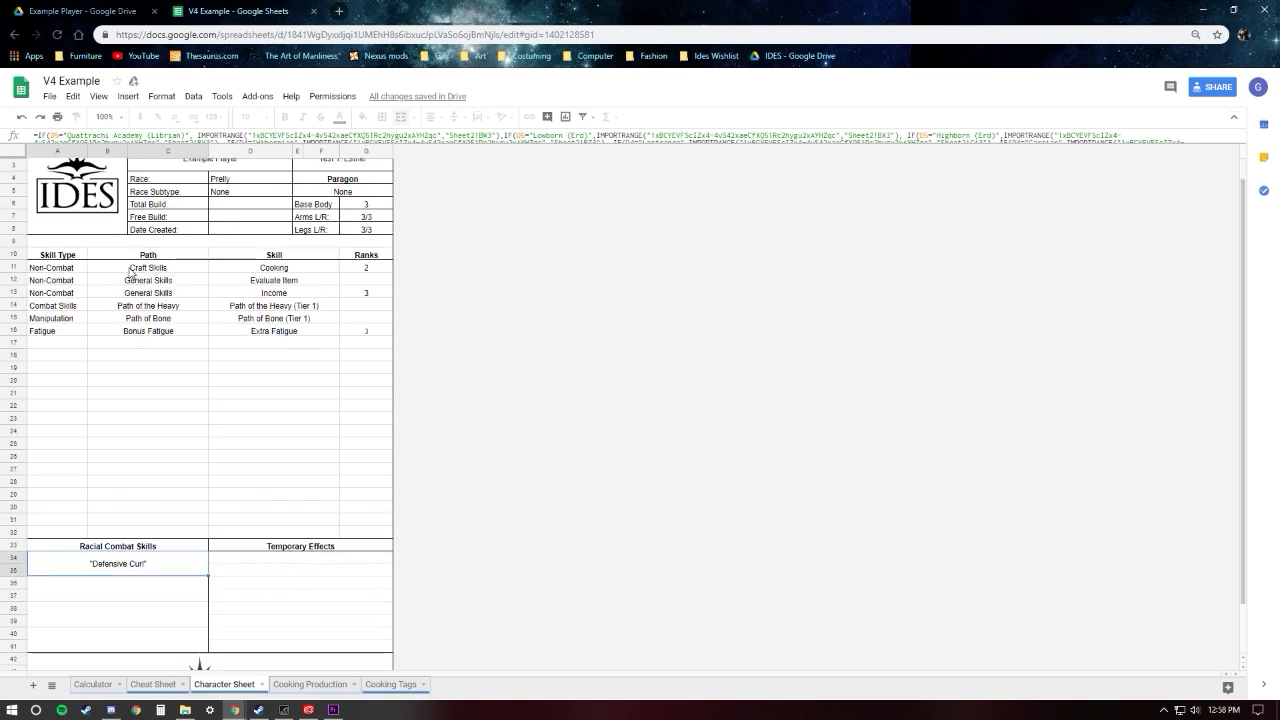
{"action": "scroll", "coordinate": [155, 278], "scroll_direction": "up", "scroll_amount": 1}
{"action": "scroll", "coordinate": [166, 265], "scroll_direction": "down", "scroll_amount": 3}
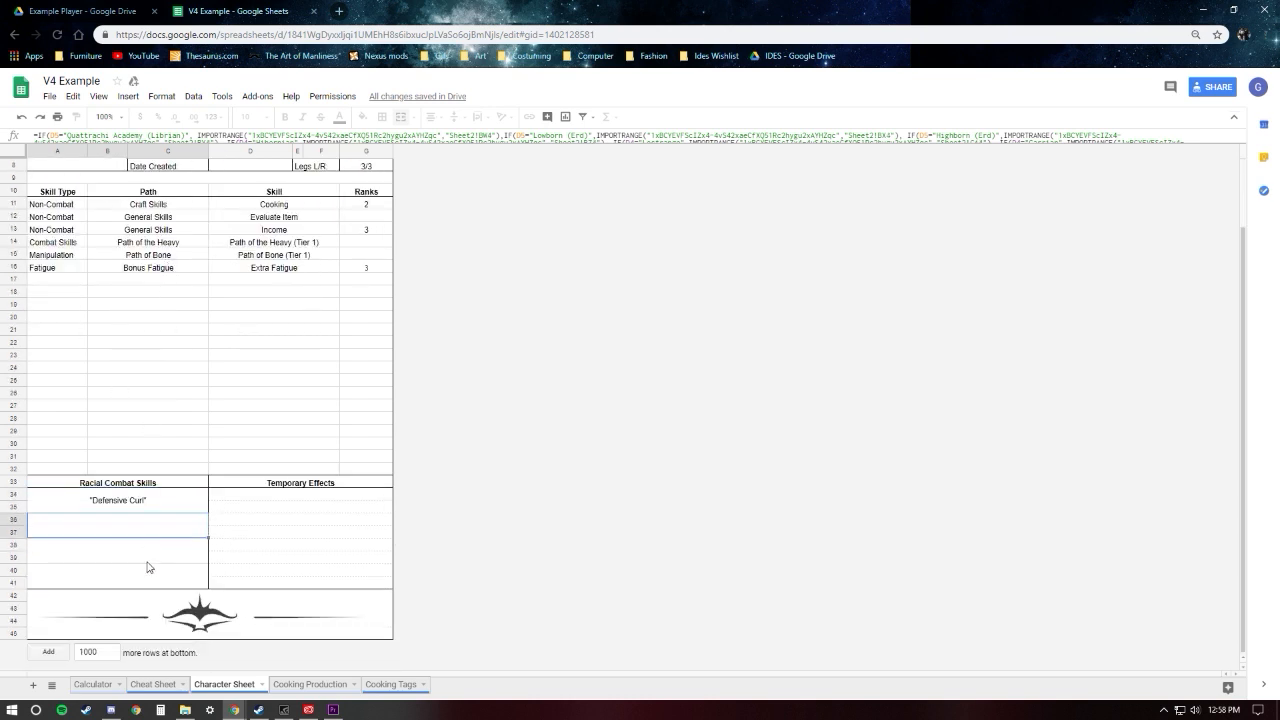
{"action": "scroll", "coordinate": [110, 380], "scroll_direction": "up", "scroll_amount": 3}
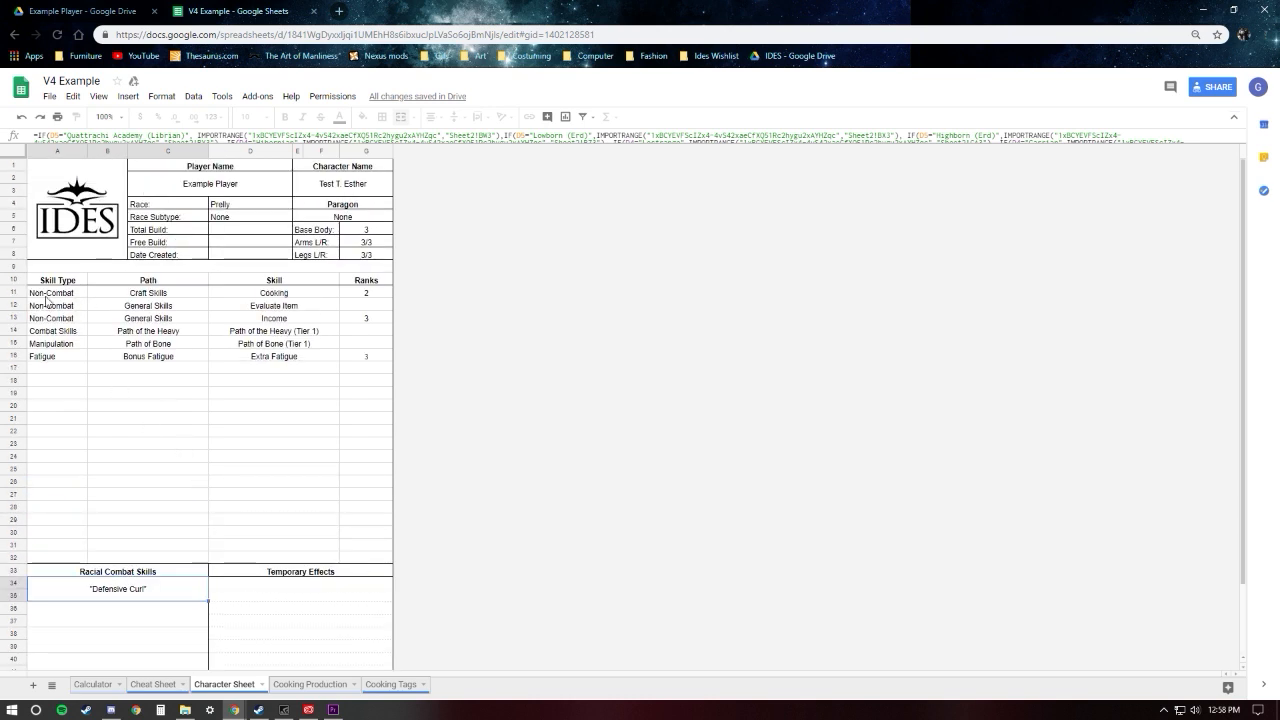
{"action": "left_click", "coordinate": [45, 297]}
{"action": "left_click", "coordinate": [375, 294]}
{"action": "left_click", "coordinate": [82, 308]}
{"action": "left_click", "coordinate": [386, 309]}
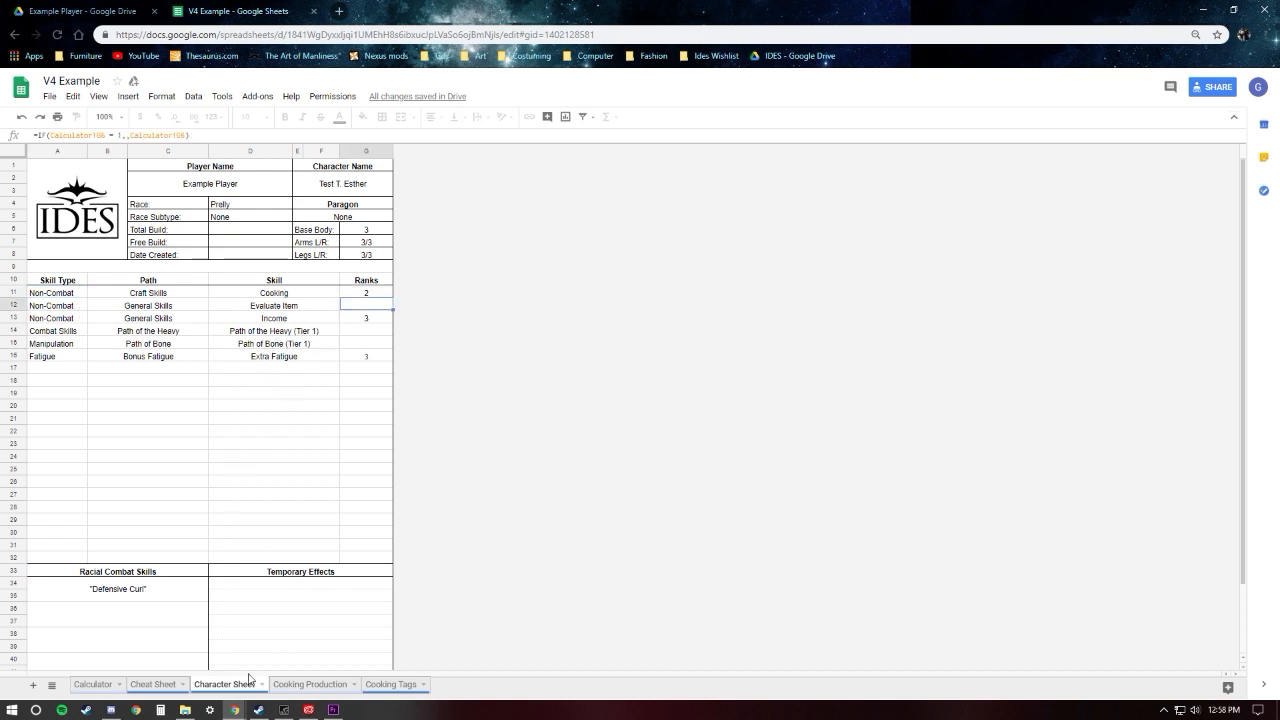
Step: Return to the Calculator sheet and change the first row's skill to Forgecraft
{"action": "left_click", "coordinate": [153, 684]}
{"action": "left_click", "coordinate": [95, 684]}
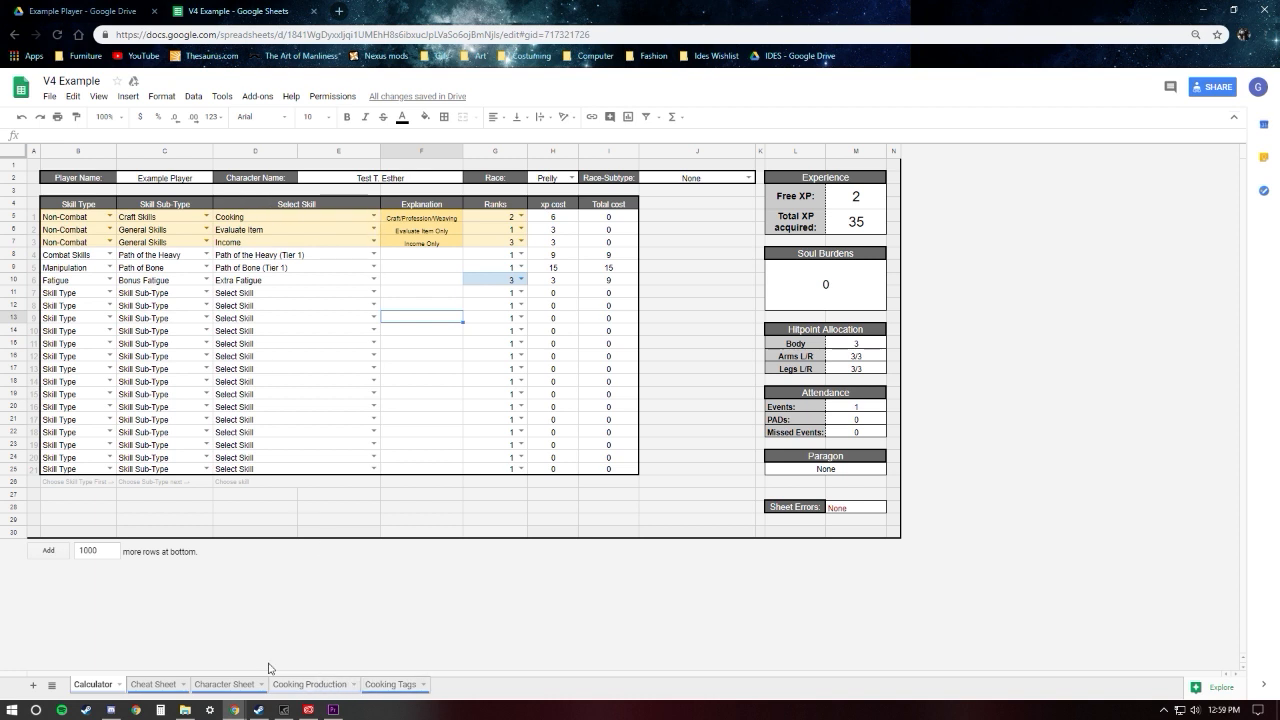
{"action": "left_click", "coordinate": [373, 216]}
{"action": "left_click", "coordinate": [284, 250]}
{"action": "left_click", "coordinate": [443, 430]}
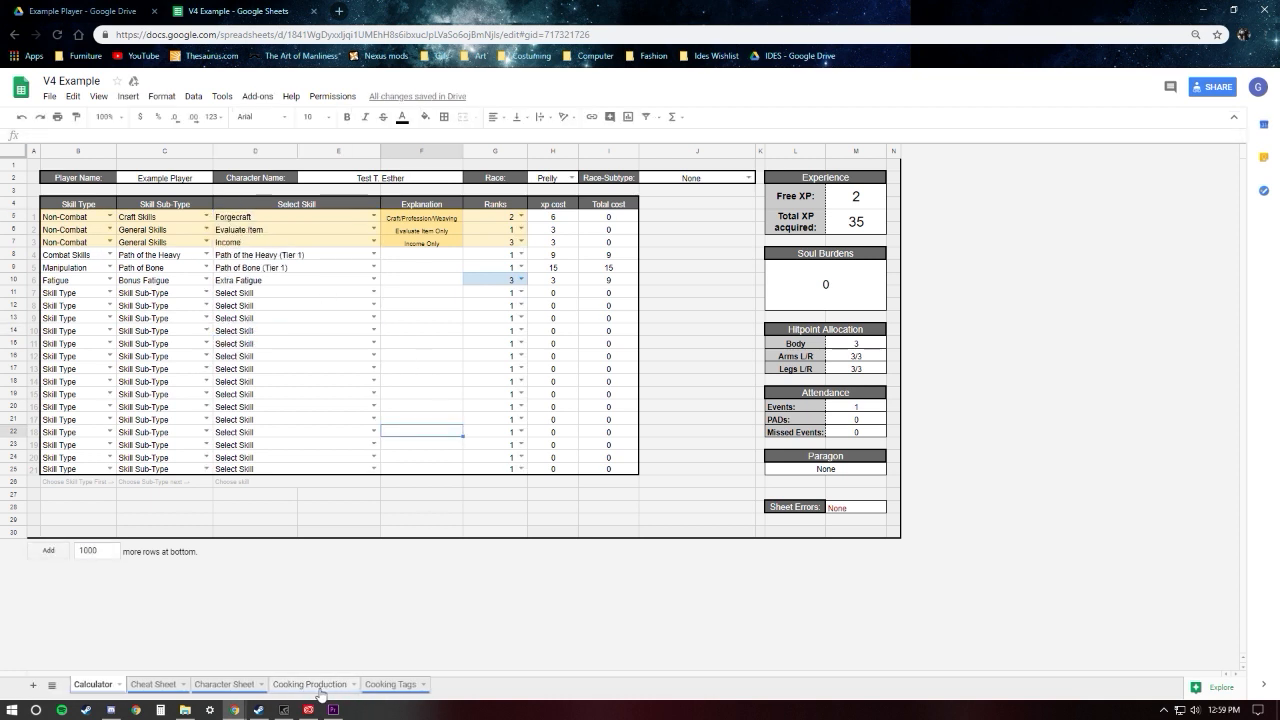
{"action": "left_click", "coordinate": [430, 393]}
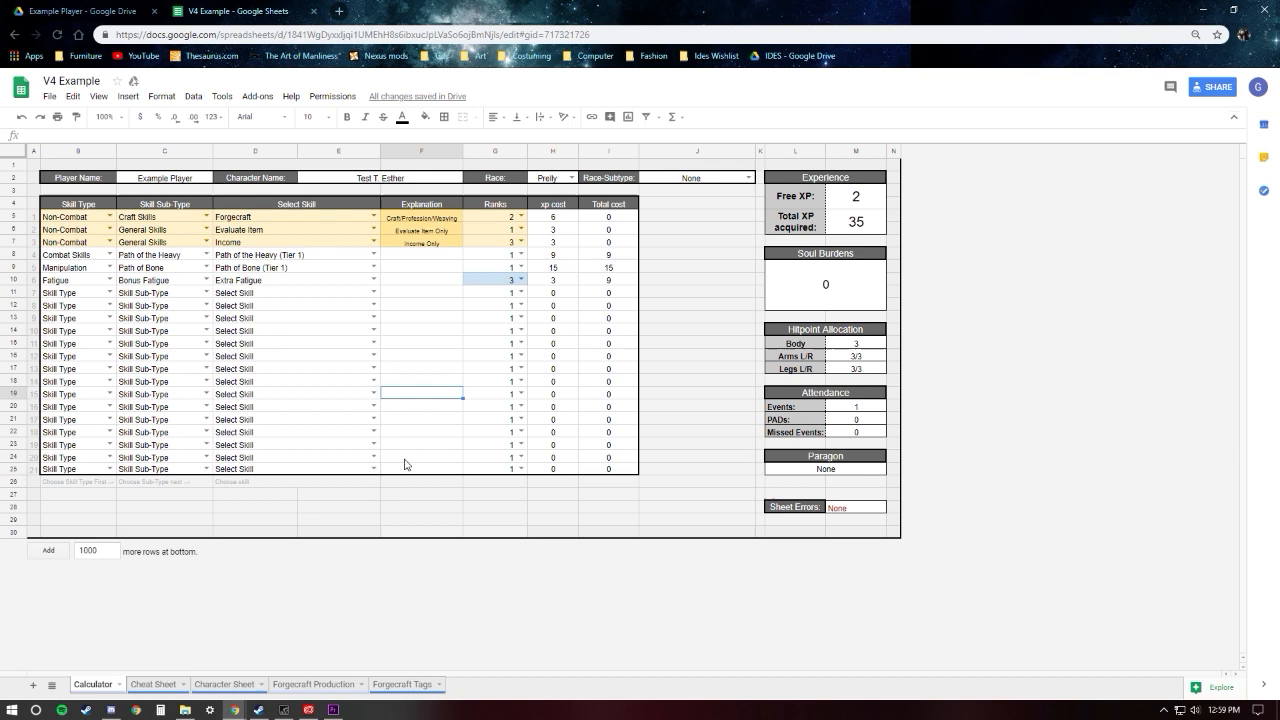
Step: View the Forgecraft Production and Forgecraft Tags sheets
{"action": "left_click", "coordinate": [313, 685]}
{"action": "left_click", "coordinate": [97, 687]}
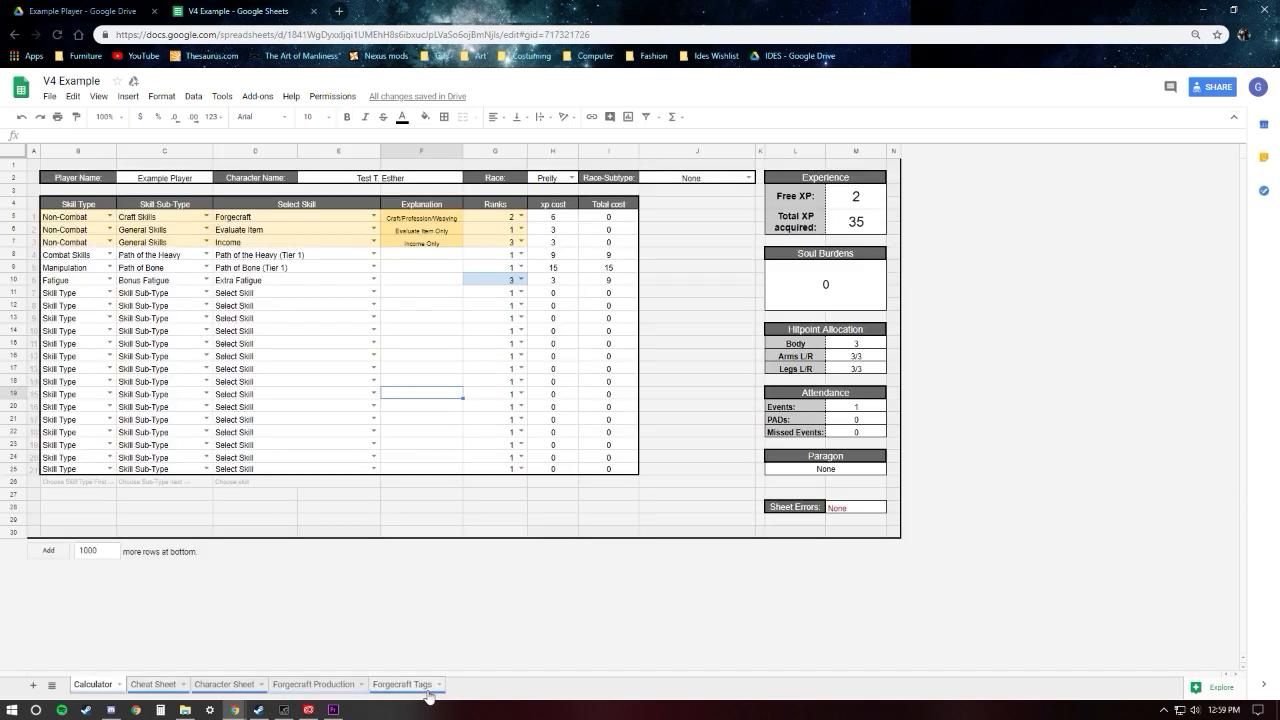
{"action": "left_click", "coordinate": [418, 688]}
Step: Change the first row's skill on the Calculator sheet to Herbalism
{"action": "left_click", "coordinate": [93, 688]}
{"action": "left_click", "coordinate": [374, 216]}
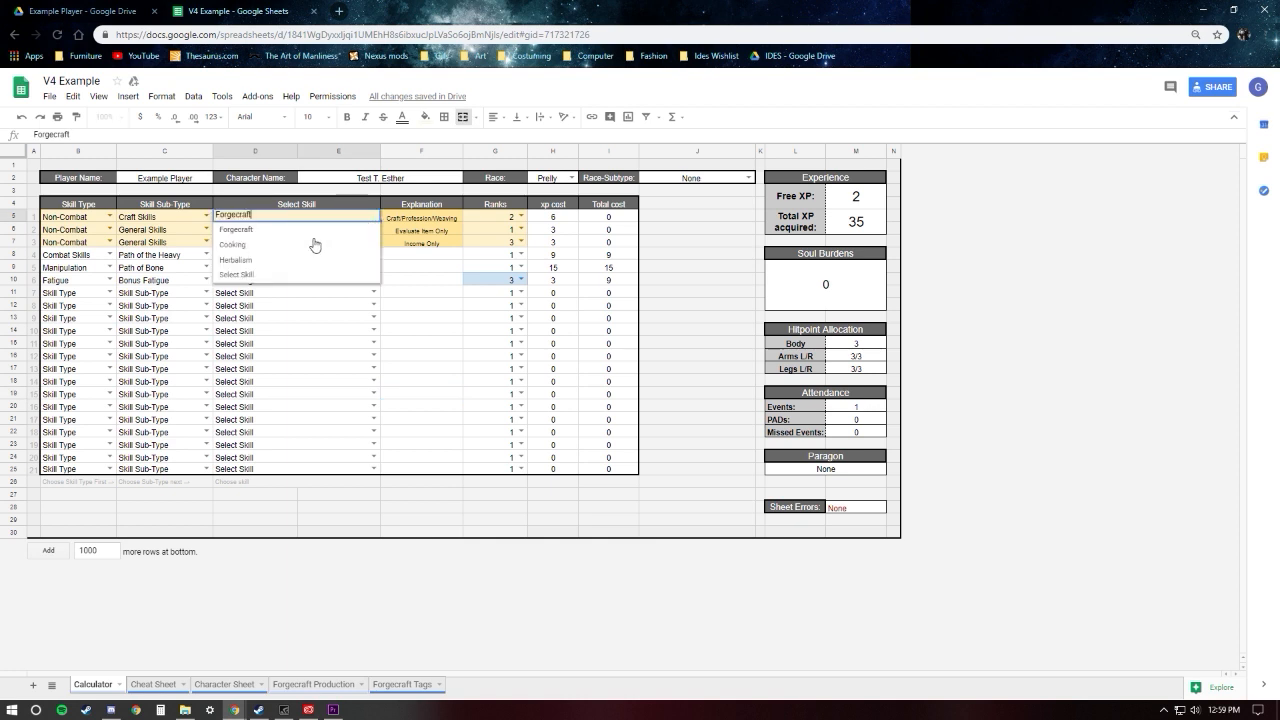
{"action": "left_click", "coordinate": [258, 260]}
{"action": "left_click", "coordinate": [387, 283]}
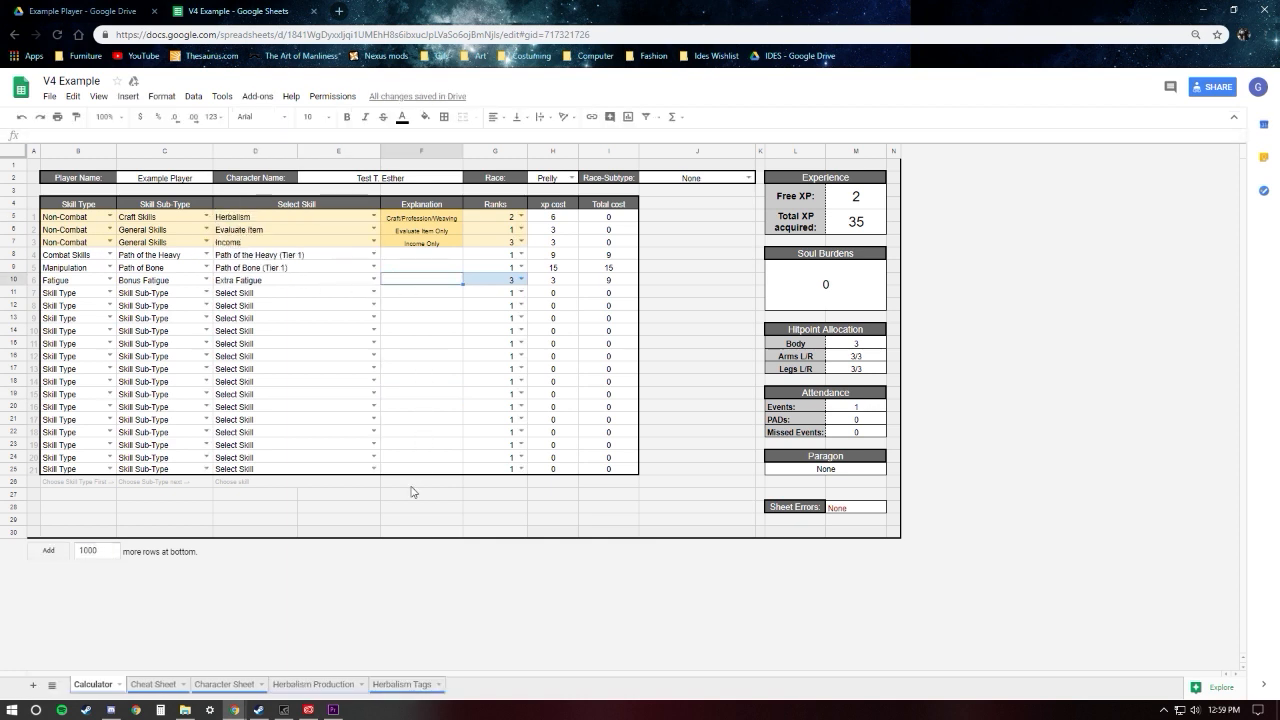
Step: On the Herbalism Production sheet, set the second Base Item to Nullifying Solvent (10p)
{"action": "left_click", "coordinate": [301, 686]}
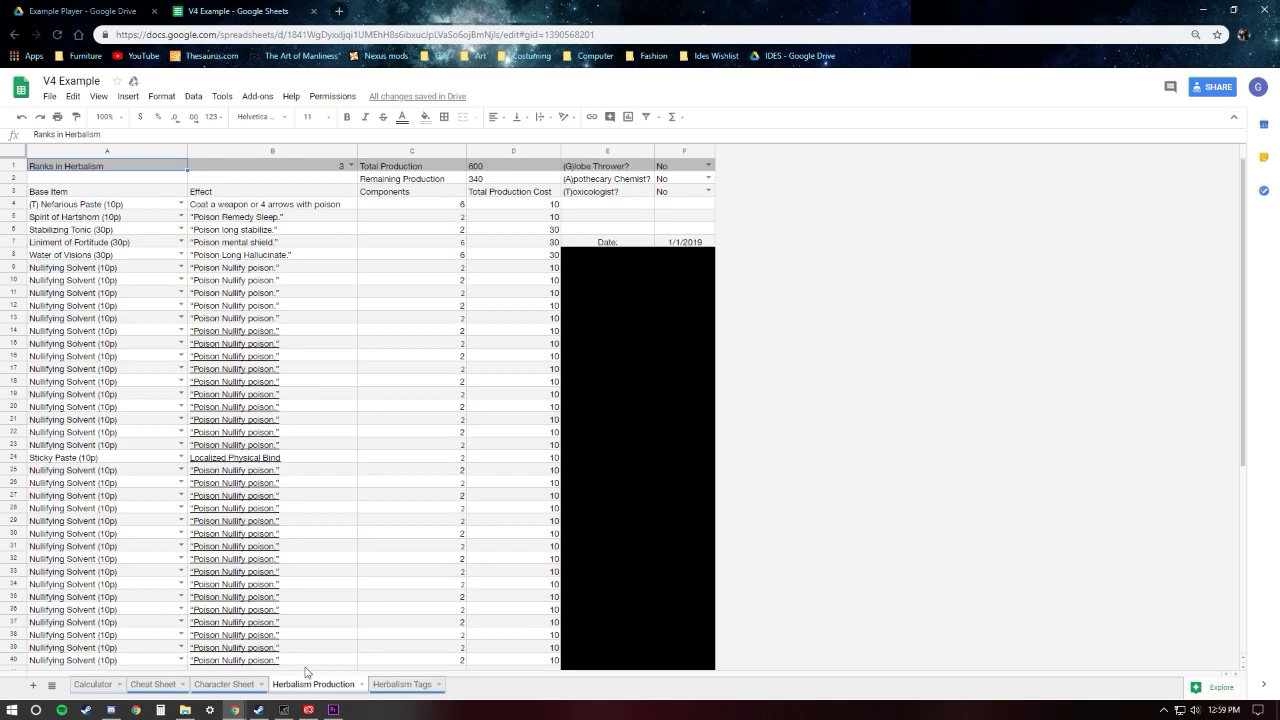
{"action": "left_click", "coordinate": [182, 216]}
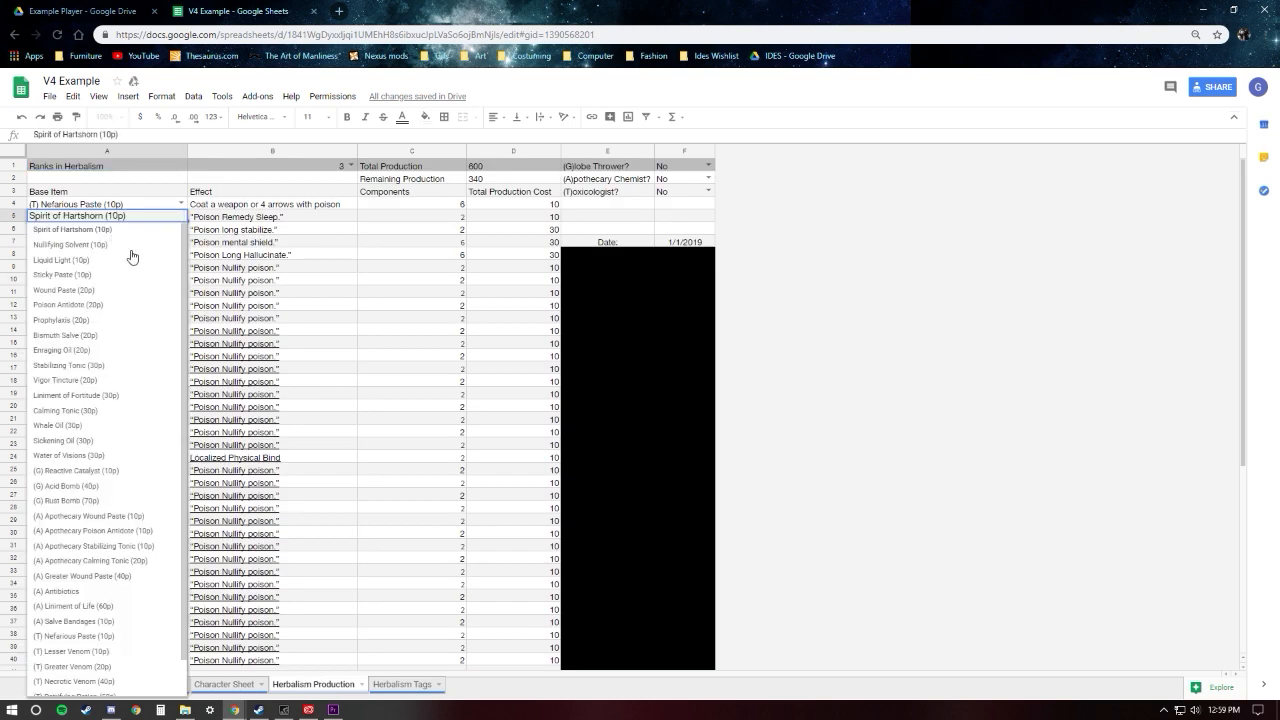
{"action": "left_click", "coordinate": [128, 249]}
Step: Look through the item tags on the Herbalism Tags sheet
{"action": "left_click", "coordinate": [400, 686]}
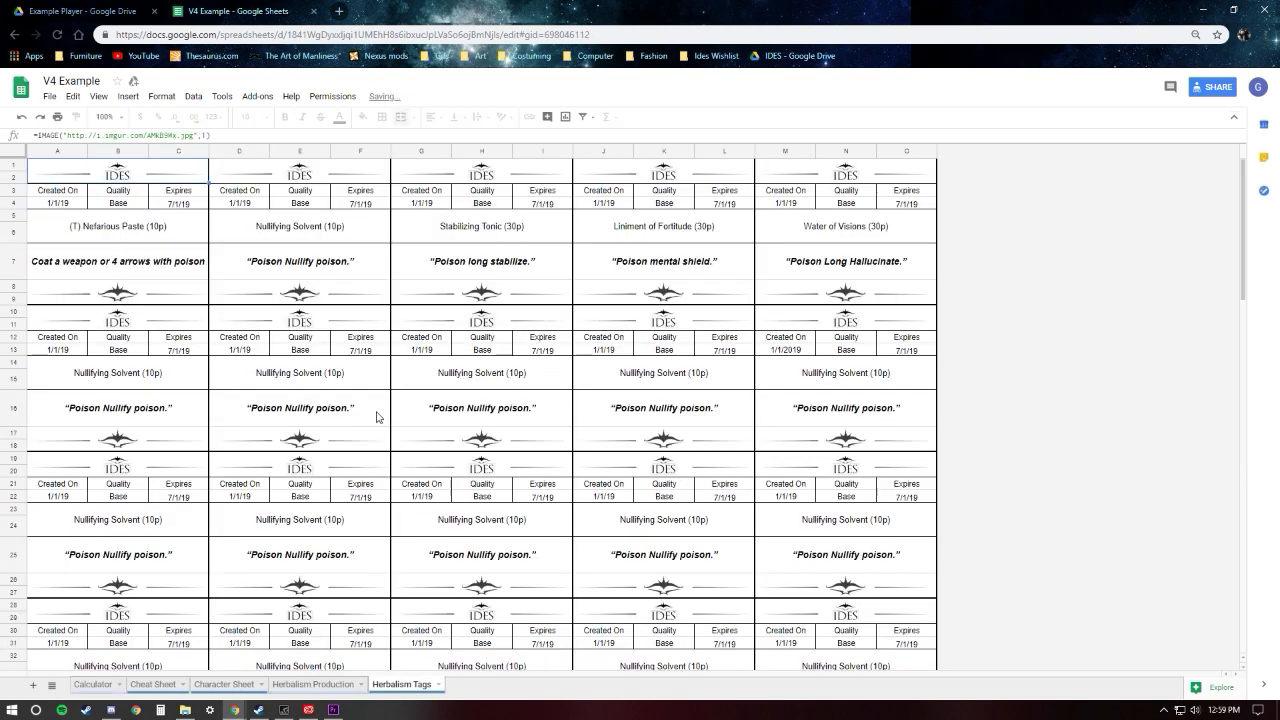
{"action": "scroll", "coordinate": [400, 430], "scroll_direction": "down", "scroll_amount": 10}
{"action": "scroll", "coordinate": [1214, 586], "scroll_direction": "down", "scroll_amount": 10}
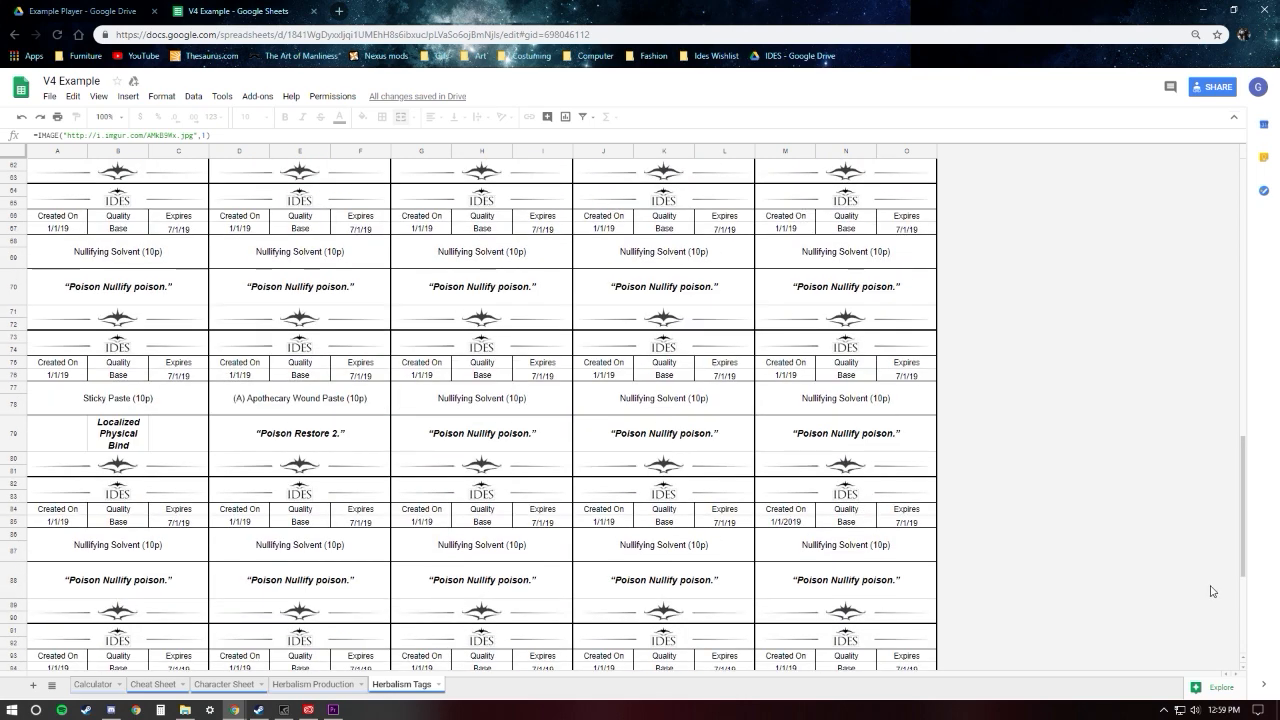
{"action": "scroll", "coordinate": [1248, 600], "scroll_direction": "up", "scroll_amount": 20}
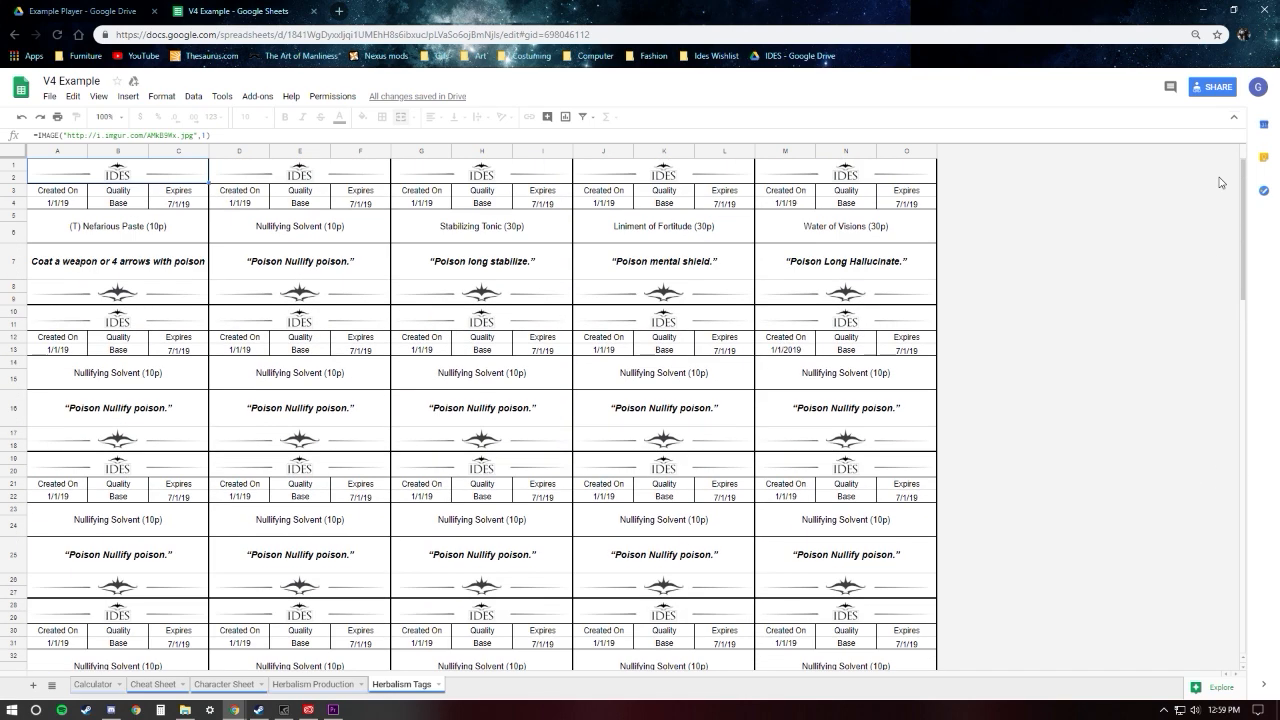
Step: View the Character Sheet and the Cheat Sheet, and return to the Calculator sheet
{"action": "left_click", "coordinate": [231, 686]}
{"action": "left_click", "coordinate": [151, 686]}
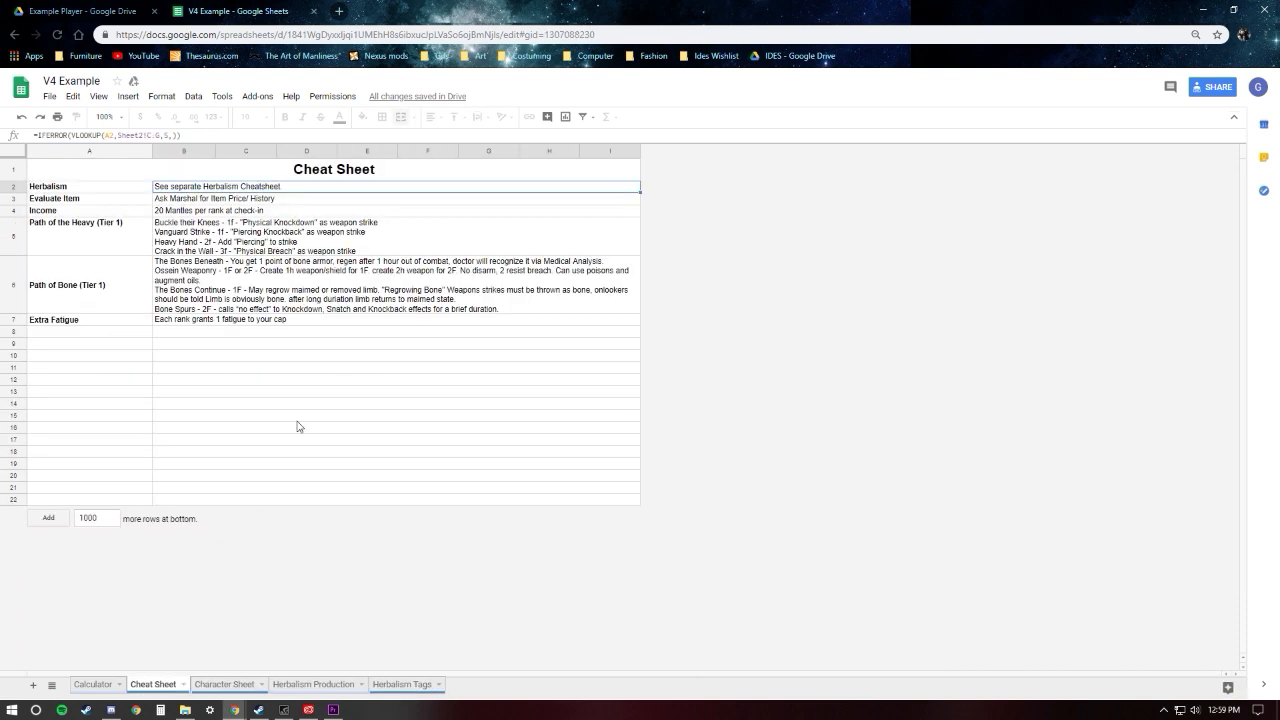
{"action": "left_click", "coordinate": [95, 684]}
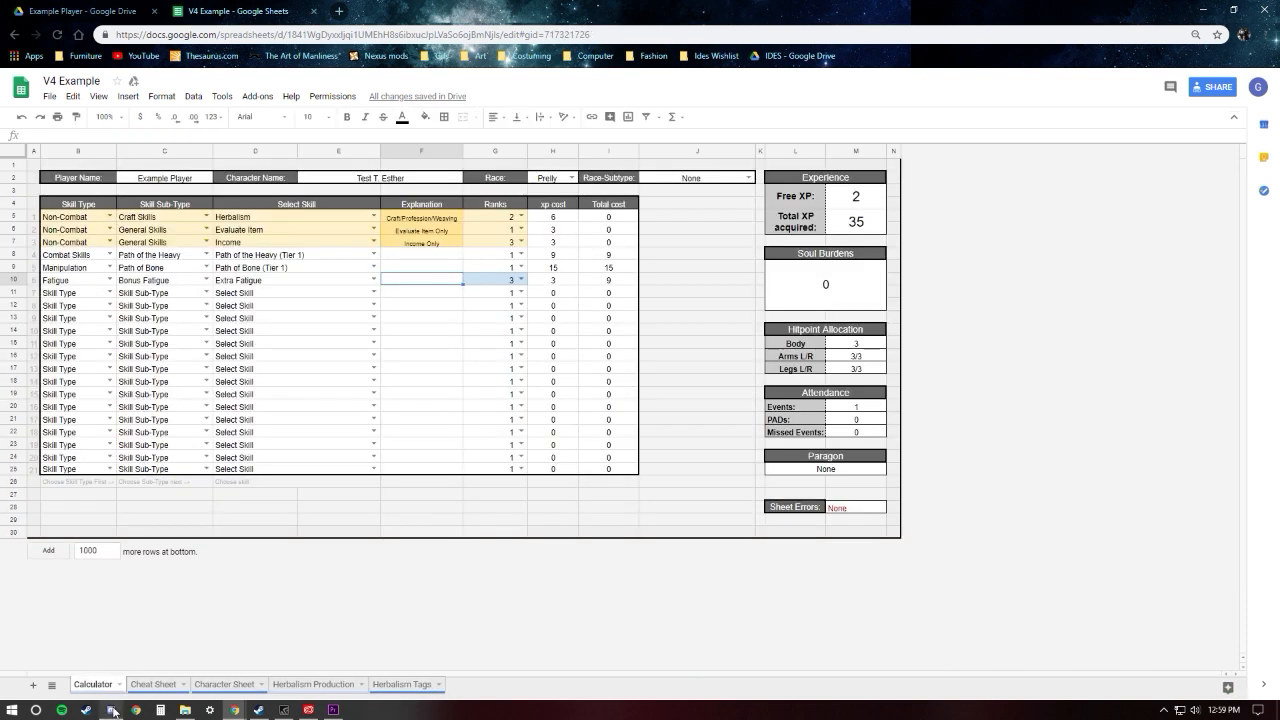
{"action": "mouse_move", "coordinate": [113, 711]}
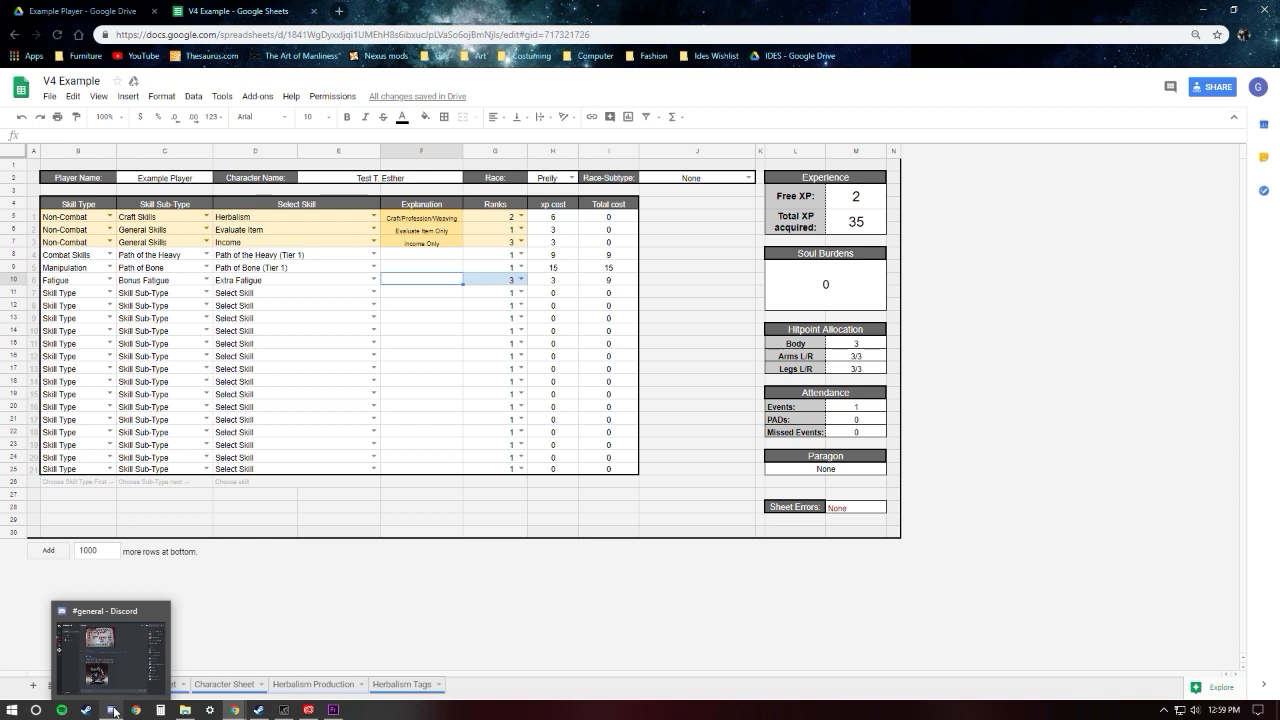
{"action": "left_click", "coordinate": [495, 518]}
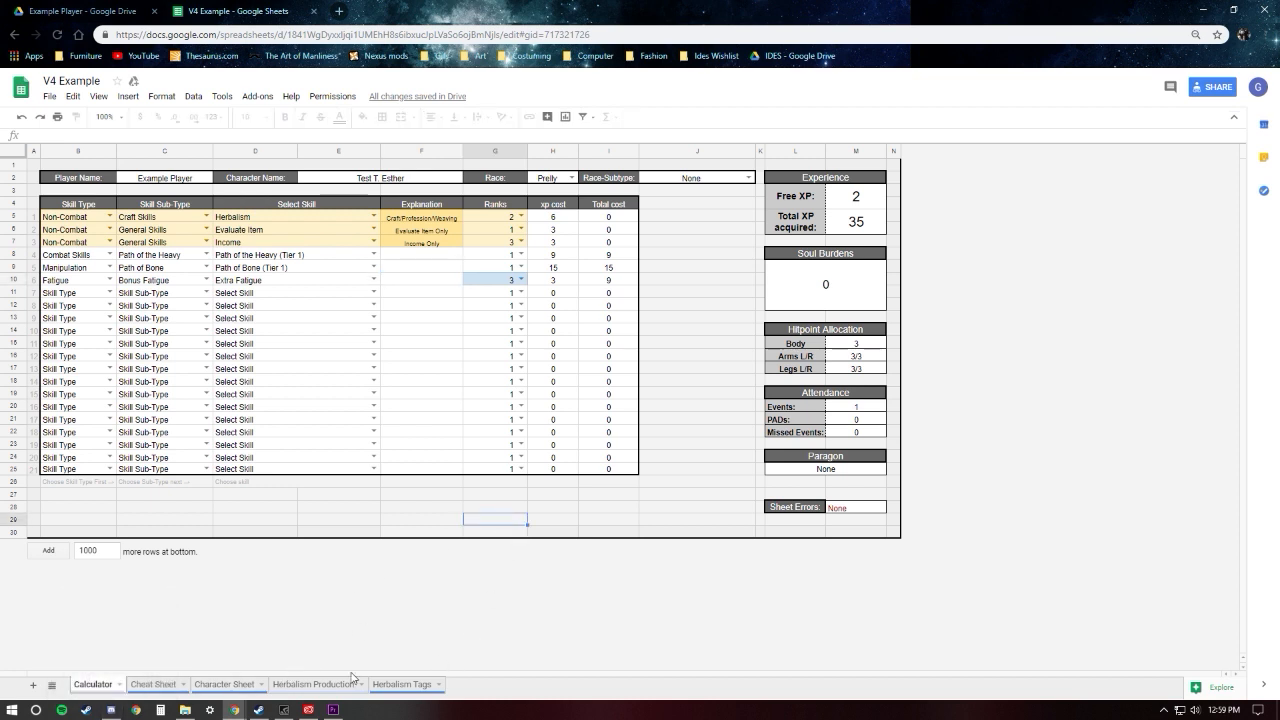
Step: Change the first row's Craft Skills selection on the Calculator sheet to Cooking
{"action": "left_click", "coordinate": [374, 216]}
{"action": "left_click", "coordinate": [316, 244]}
{"action": "left_click", "coordinate": [409, 316]}
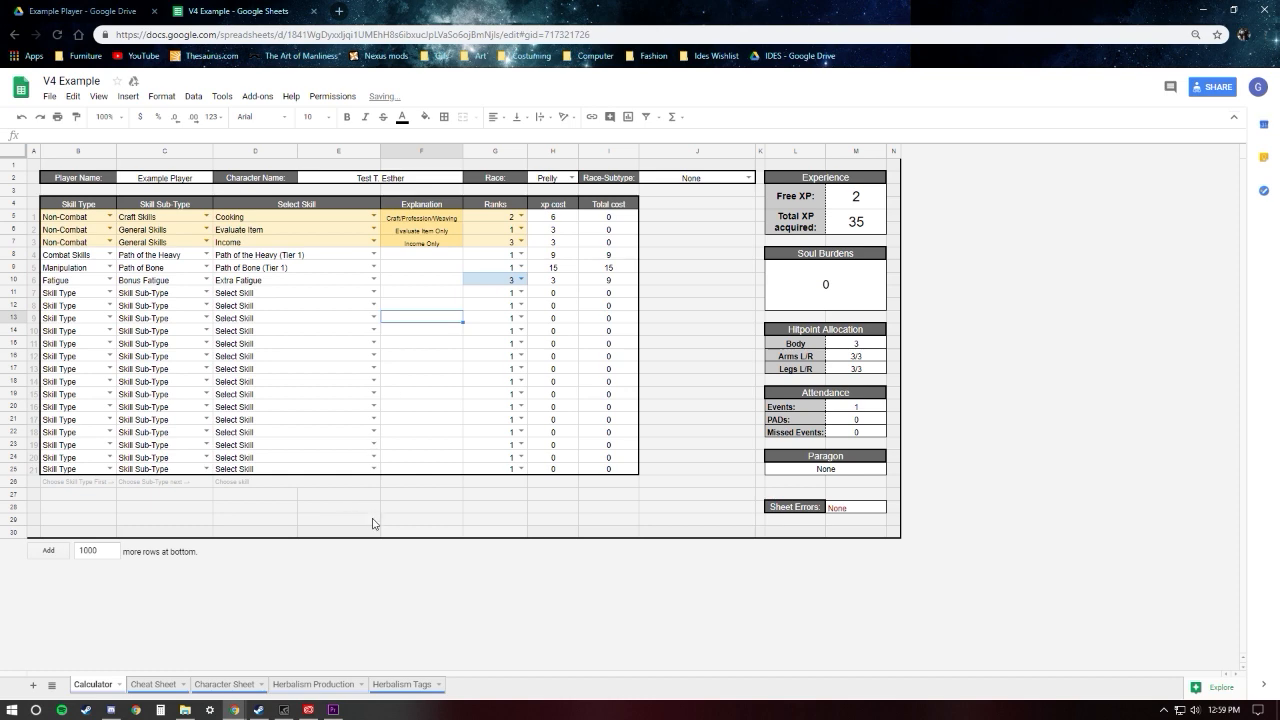
Step: View the Cooking Production and Cooking Tags sheets, and return to the Calculator sheet
{"action": "left_click", "coordinate": [301, 686]}
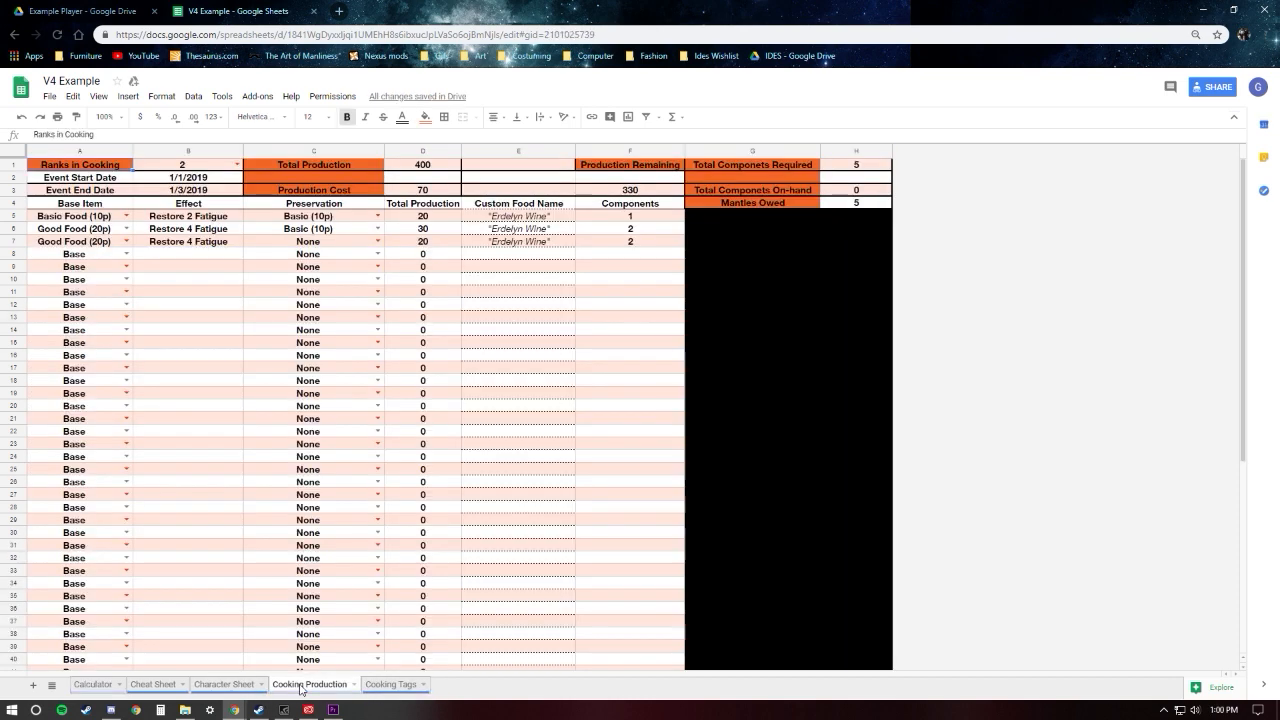
{"action": "left_click", "coordinate": [390, 685]}
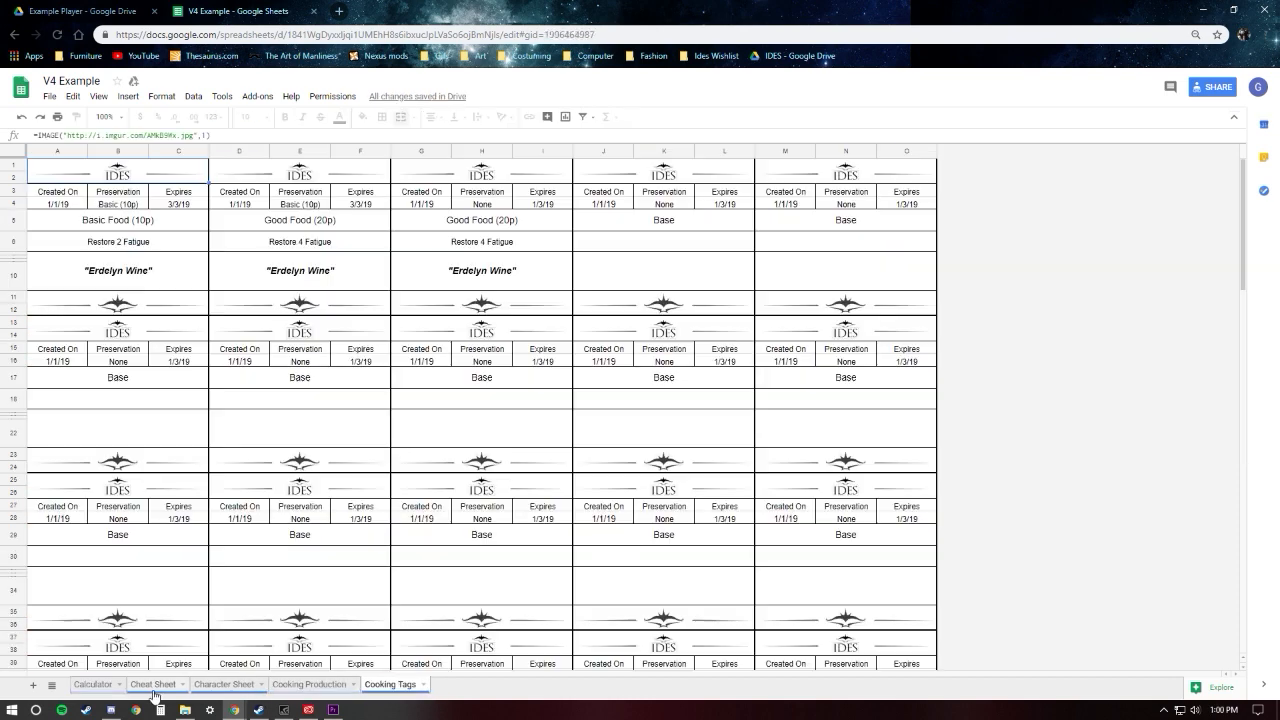
{"action": "left_click", "coordinate": [84, 687]}
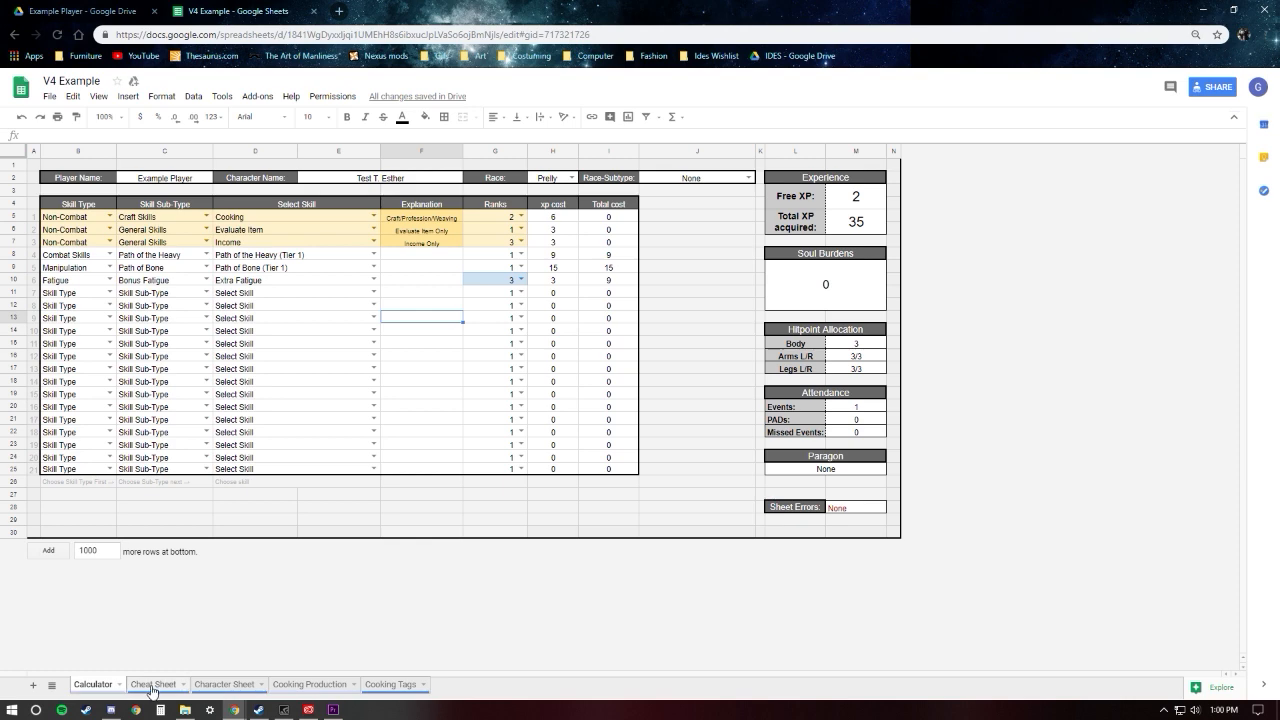
Step: Check the Cooking entry on the Character Sheet and the Cheat Sheet, and go back to the Calculator sheet
{"action": "left_click", "coordinate": [153, 688]}
{"action": "scroll", "coordinate": [283, 555], "scroll_direction": "down", "scroll_amount": 2}
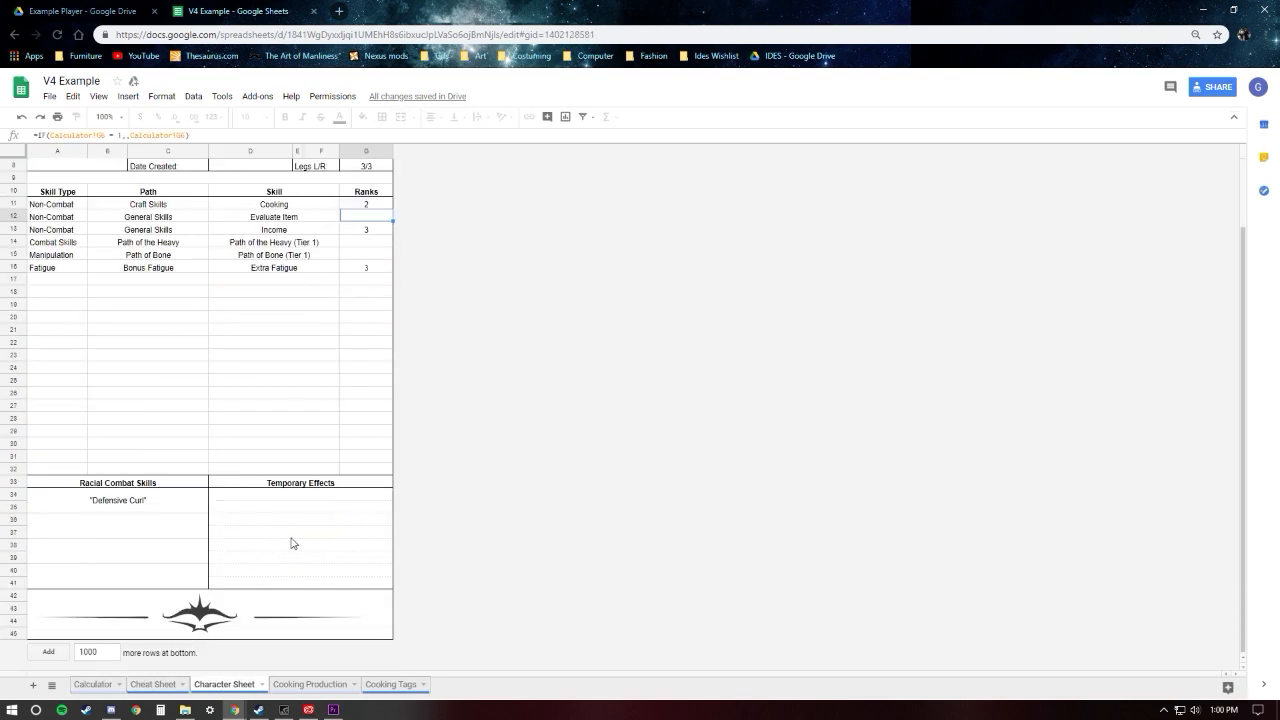
{"action": "scroll", "coordinate": [274, 580], "scroll_direction": "up", "scroll_amount": 2}
{"action": "left_click", "coordinate": [163, 684]}
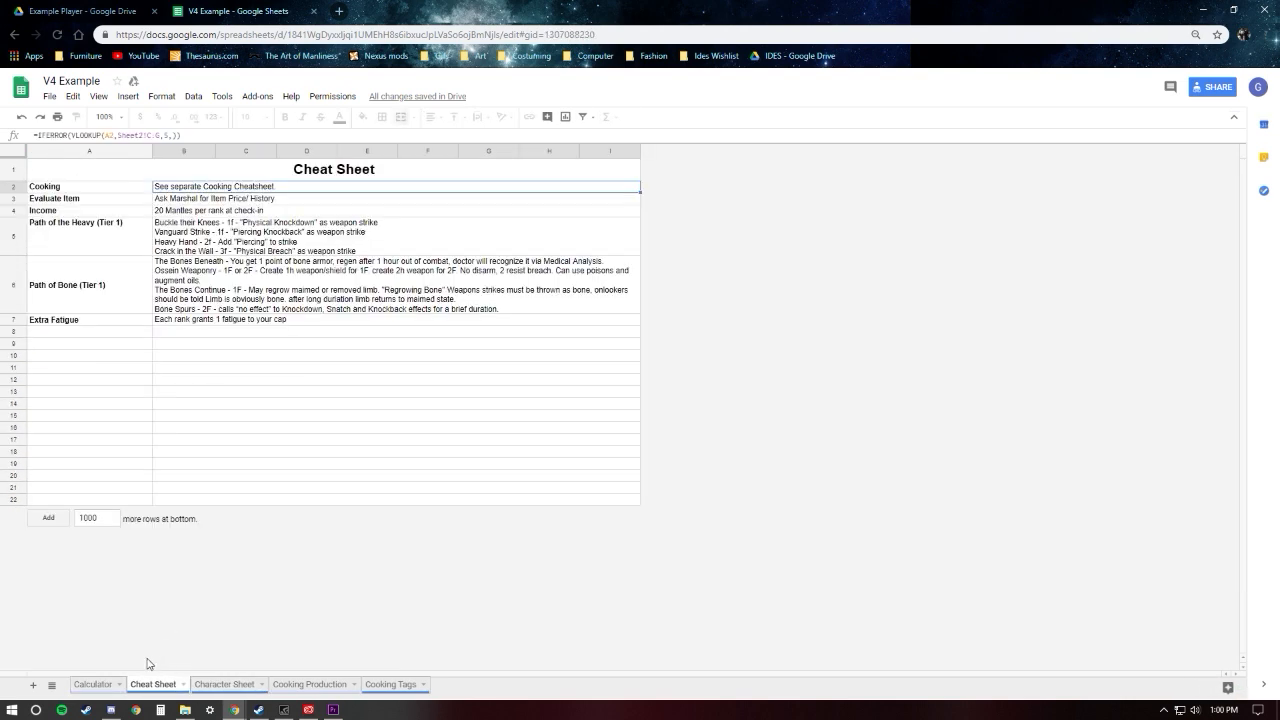
{"action": "left_click", "coordinate": [90, 686]}
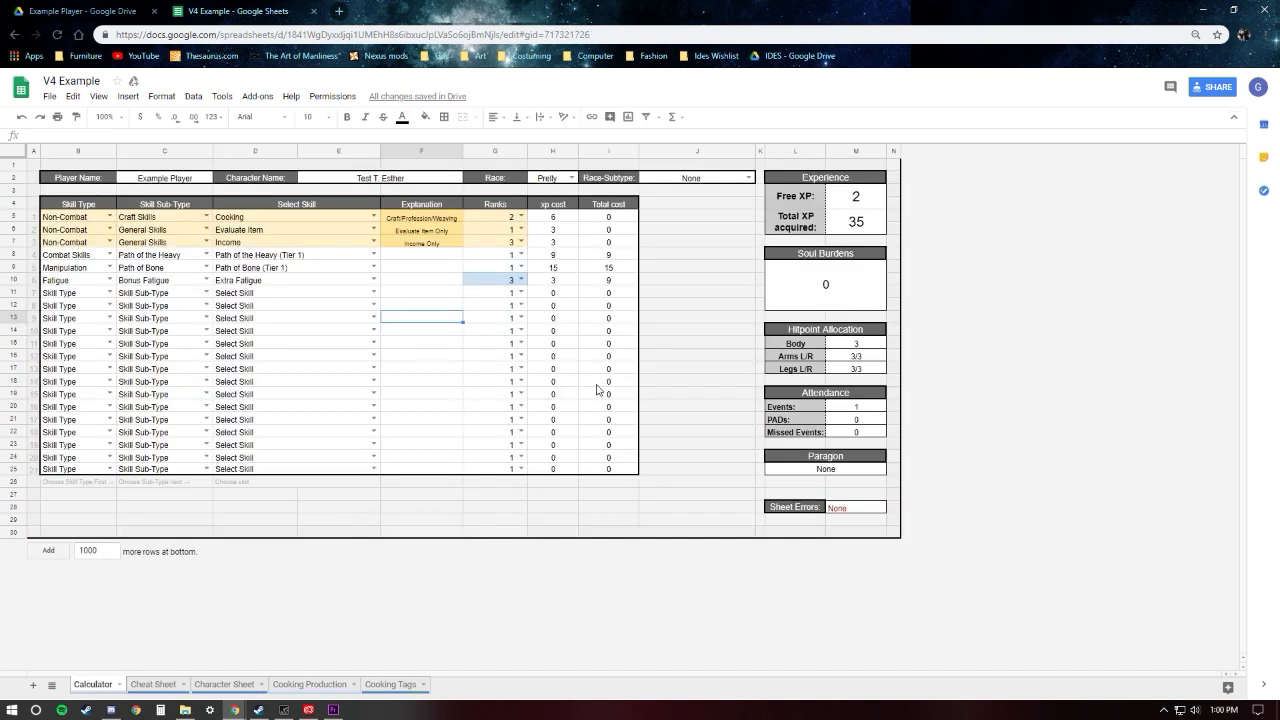